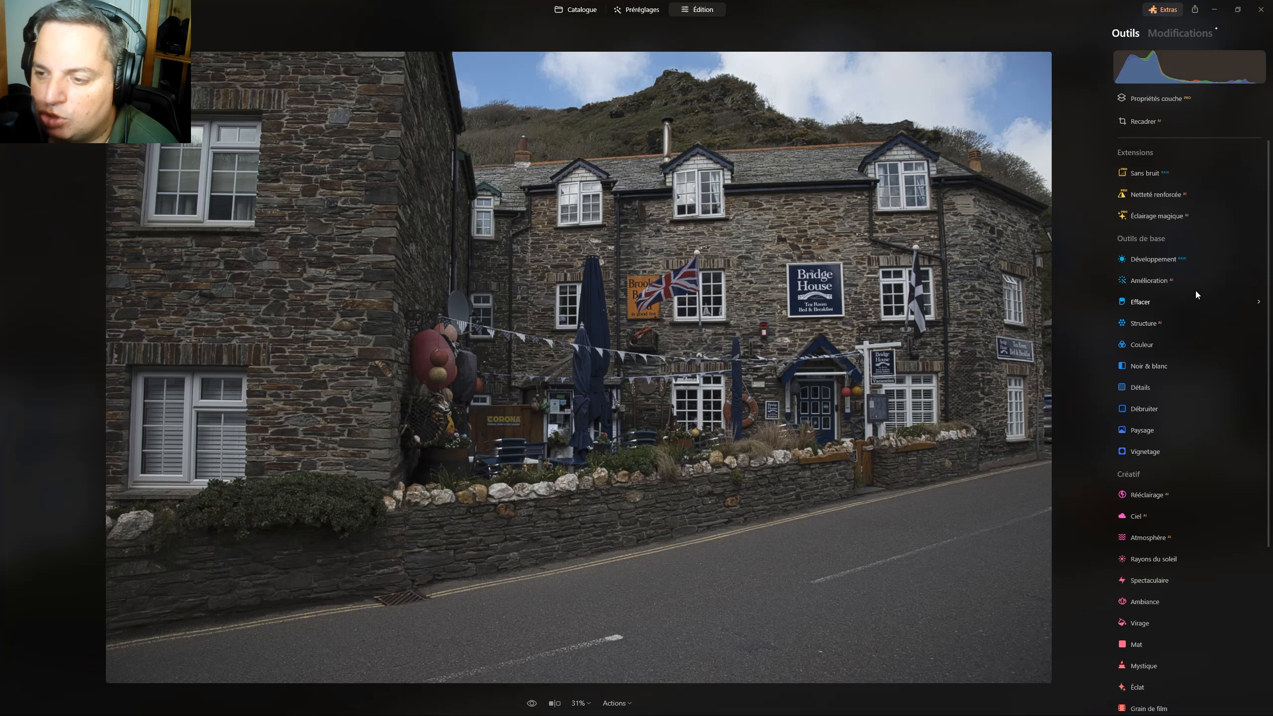
Enable automatic distortion correction, chromatic aberration correction and automatic defringing (Bichromie automatique) for the photo in the Développement tool
click(1163, 259)
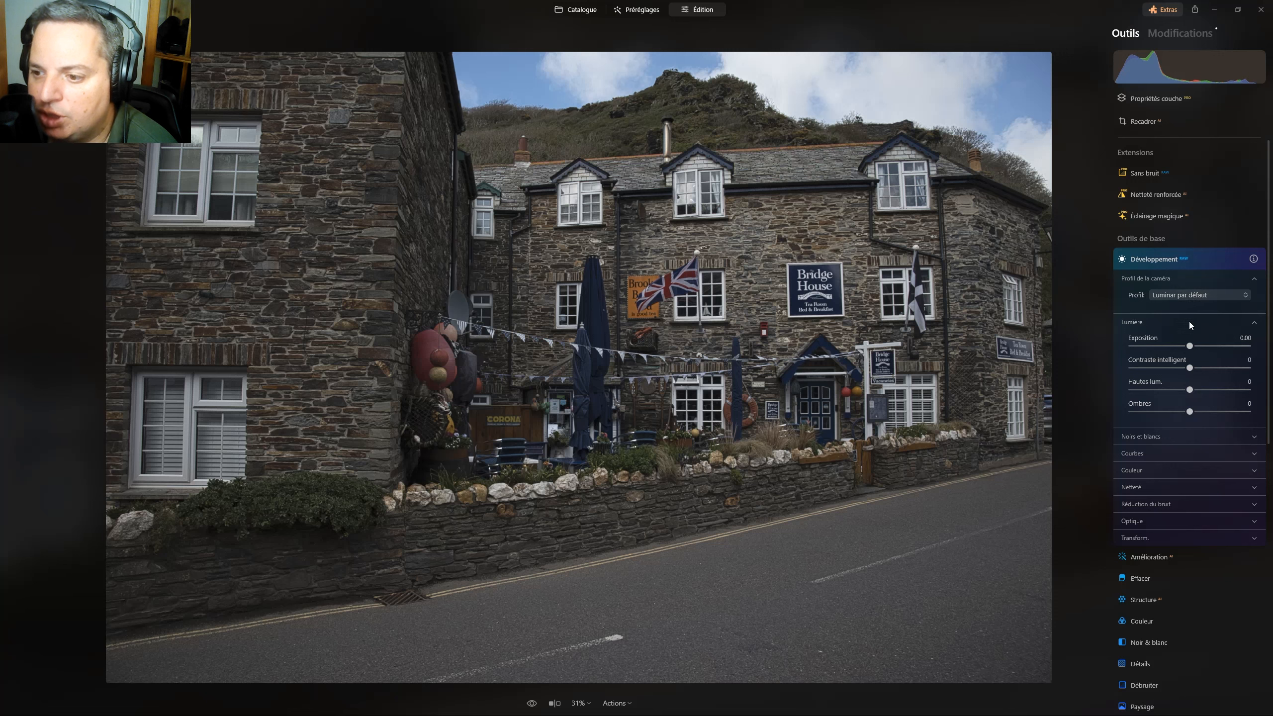
click(1147, 520)
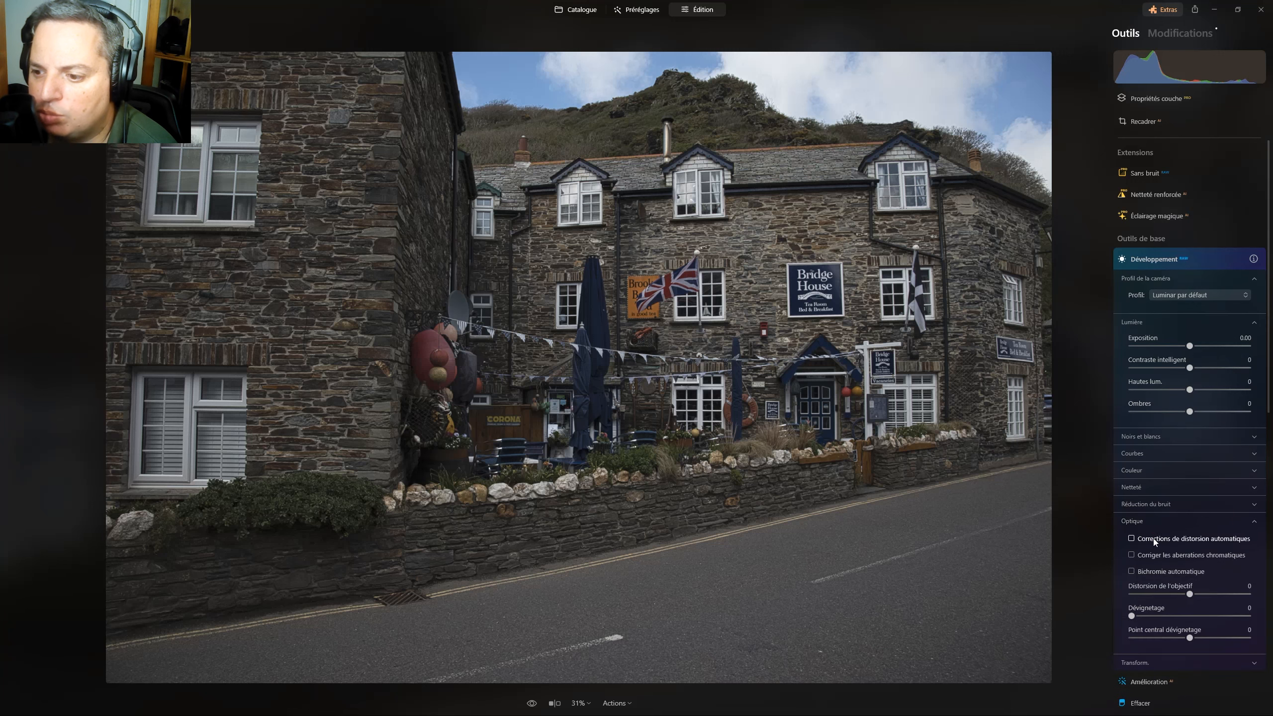
click(1152, 571)
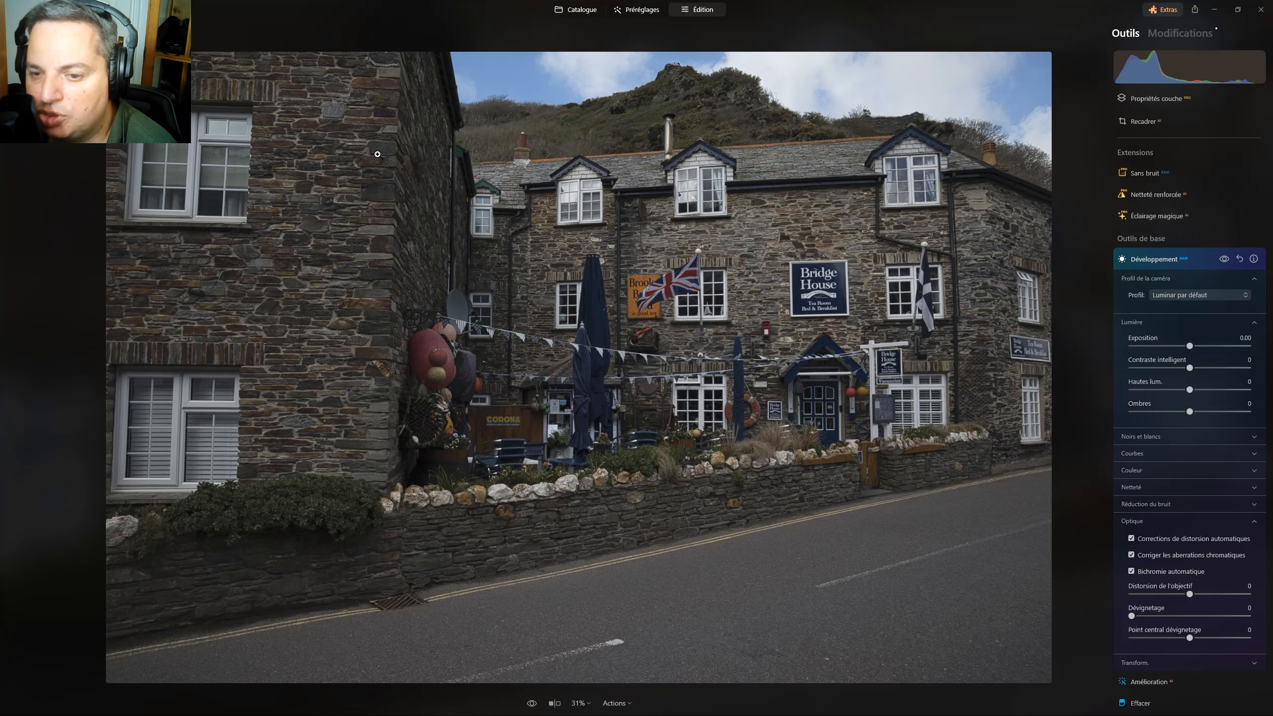
Apply the automatic perspective correction from the Transform settings to straighten the buildings
click(1148, 663)
scroll(1190, 451, down, 5)
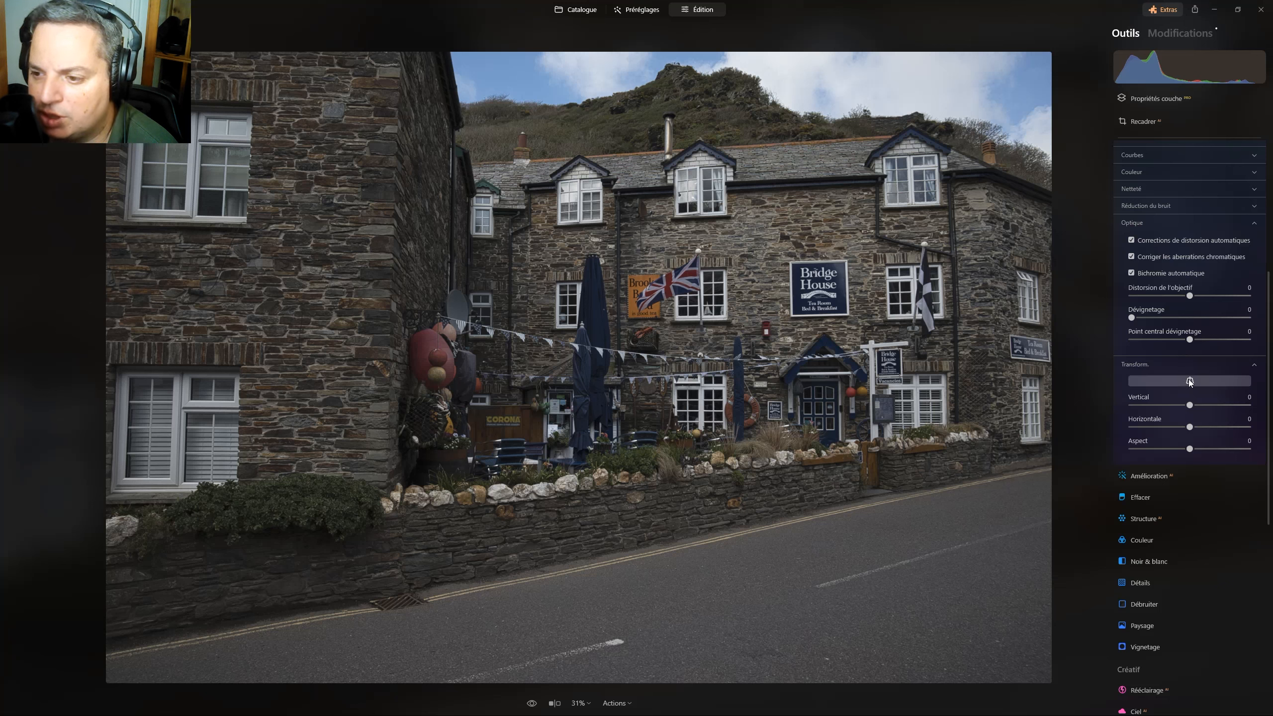
click(1189, 380)
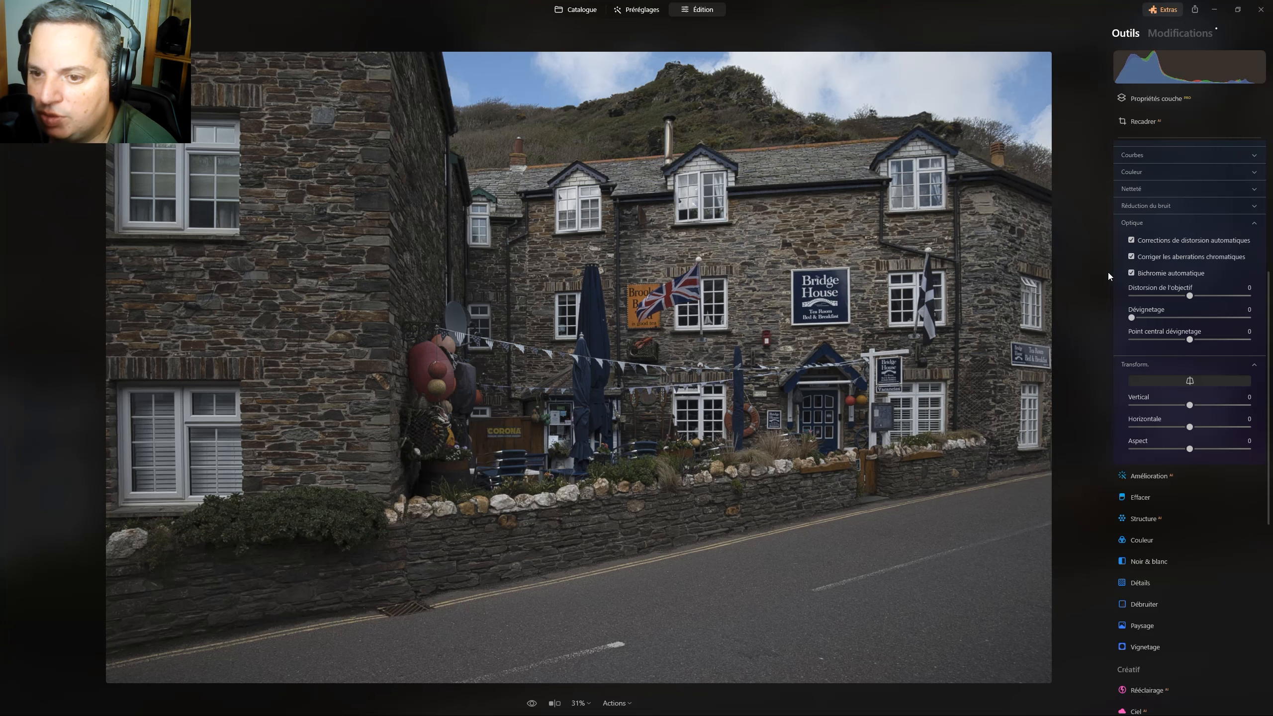
Compare the corrected photo with the original several times to check the lens and perspective corrections
click(531, 704)
click(531, 703)
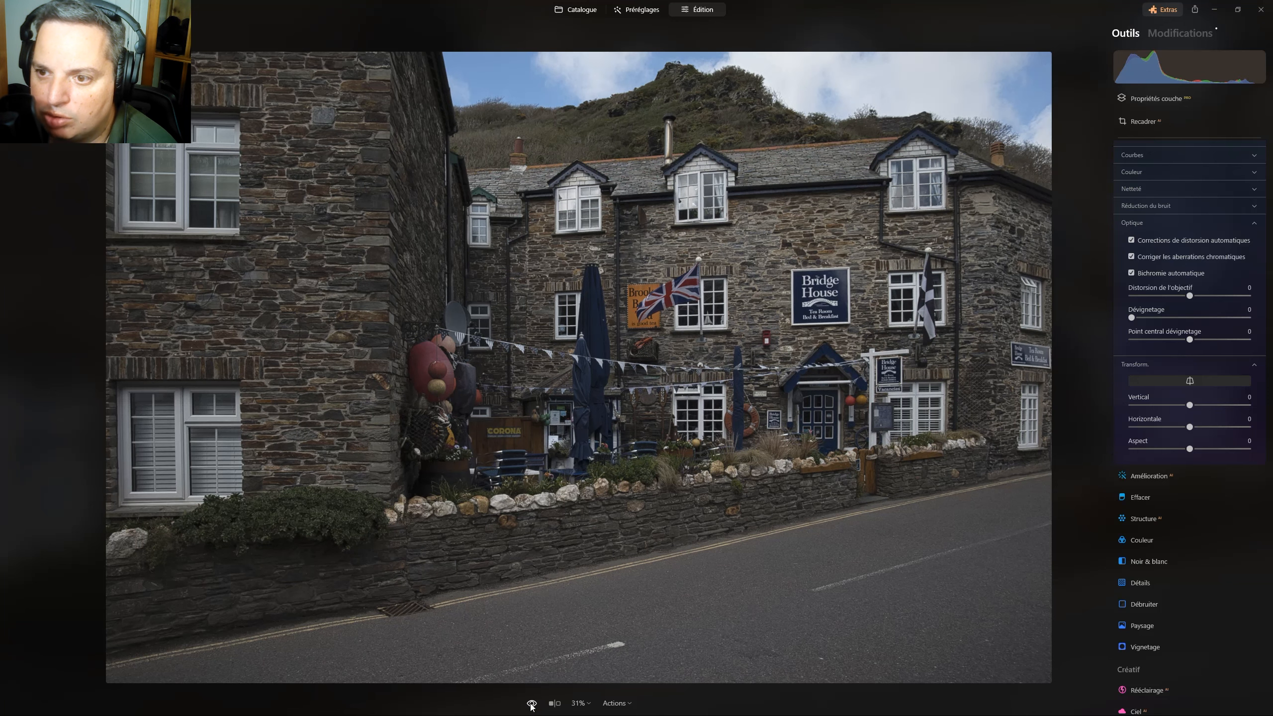
click(531, 703)
click(531, 704)
click(531, 703)
click(531, 703)
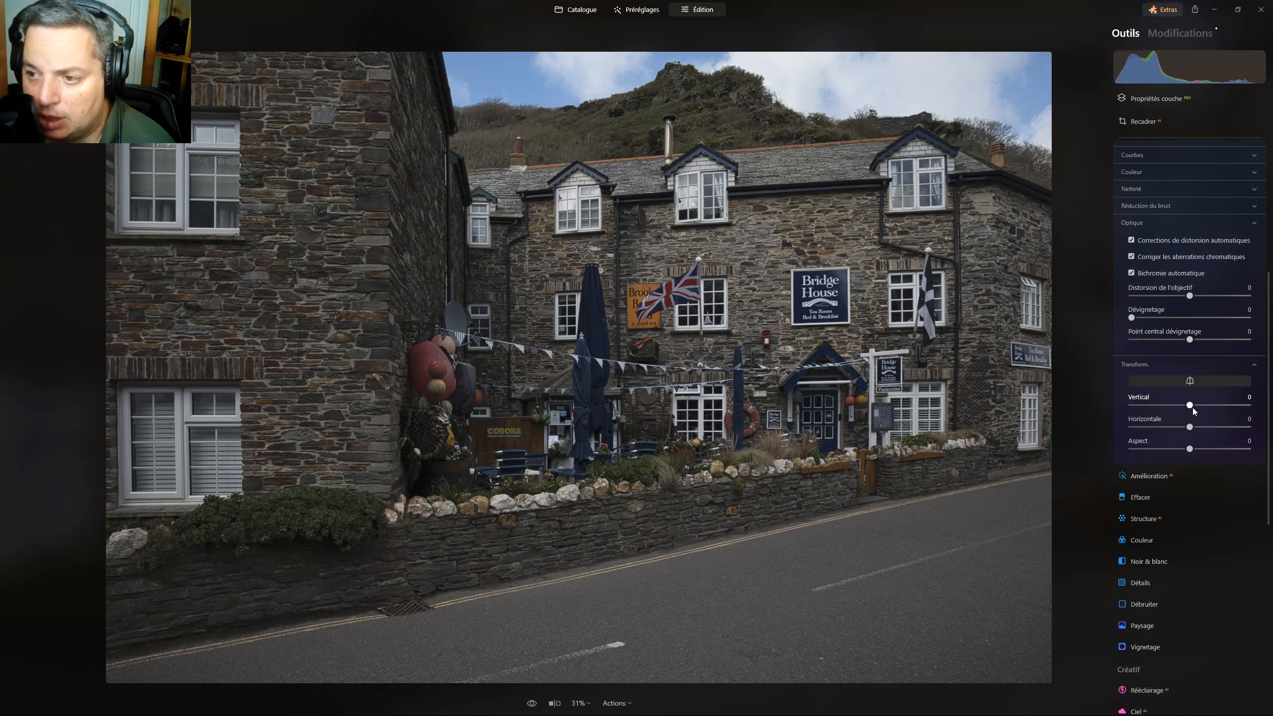
Reveal the Noirs et blancs adjustments and review the available camera profiles without changing the profile
scroll(1194, 406, up, 5)
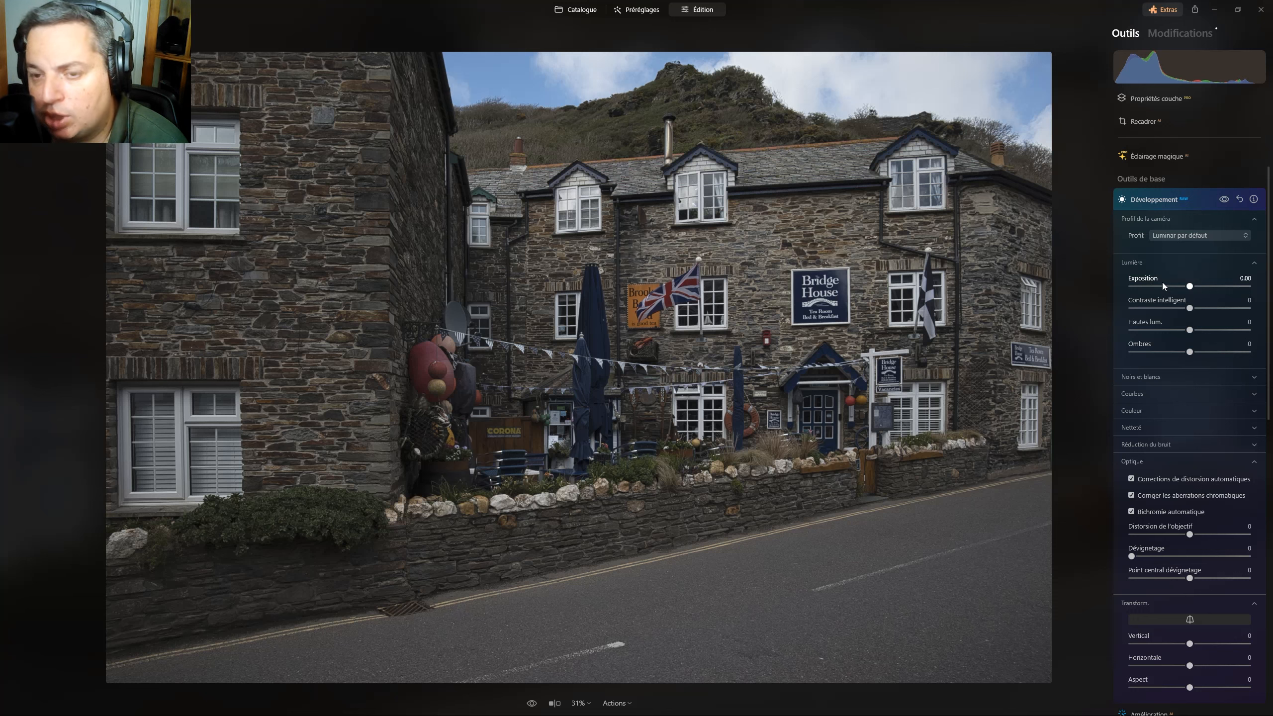
click(1153, 376)
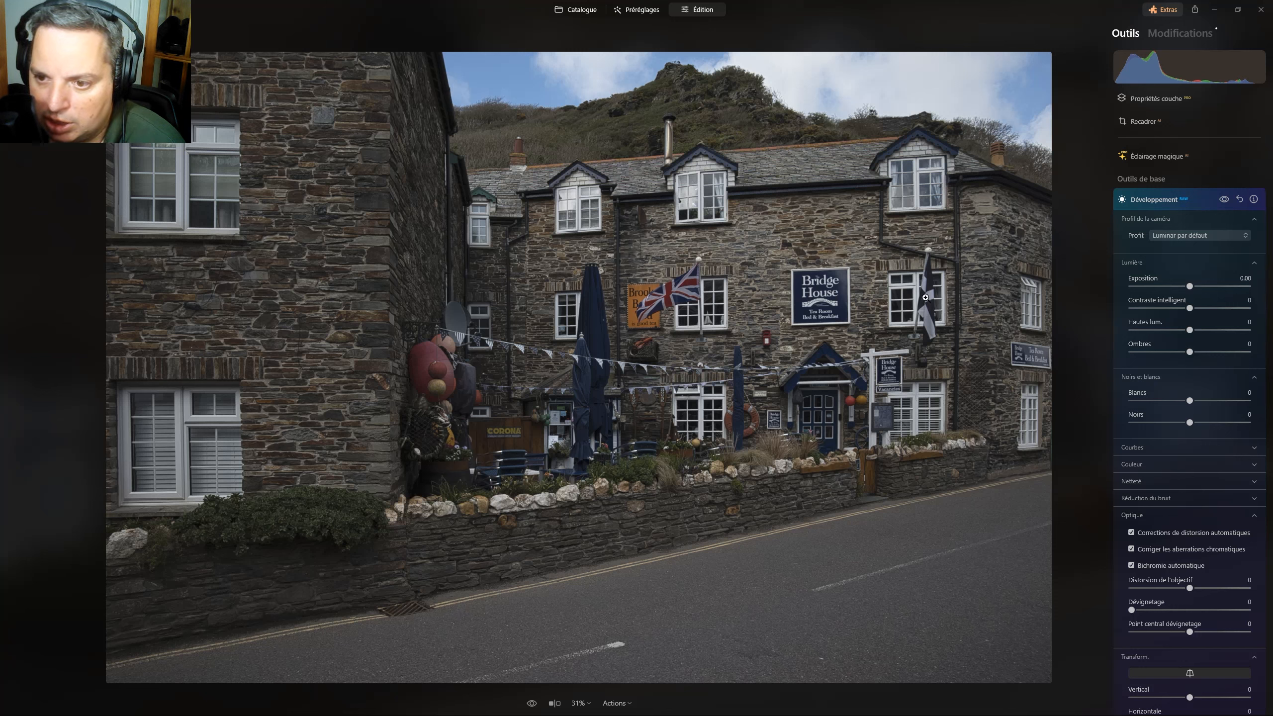
click(1203, 237)
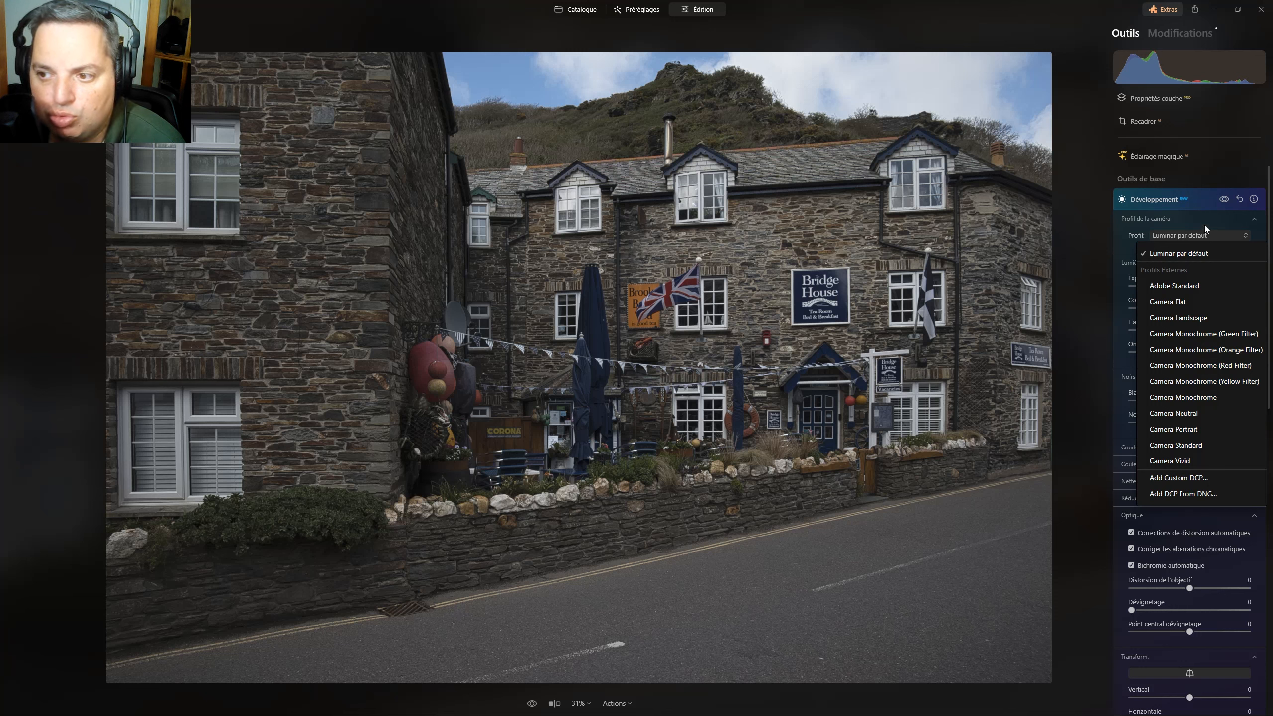
click(1204, 224)
Try to brighten the photo by raising a point in the tone curve's shadows, and compare with the undeveloped version
click(1208, 447)
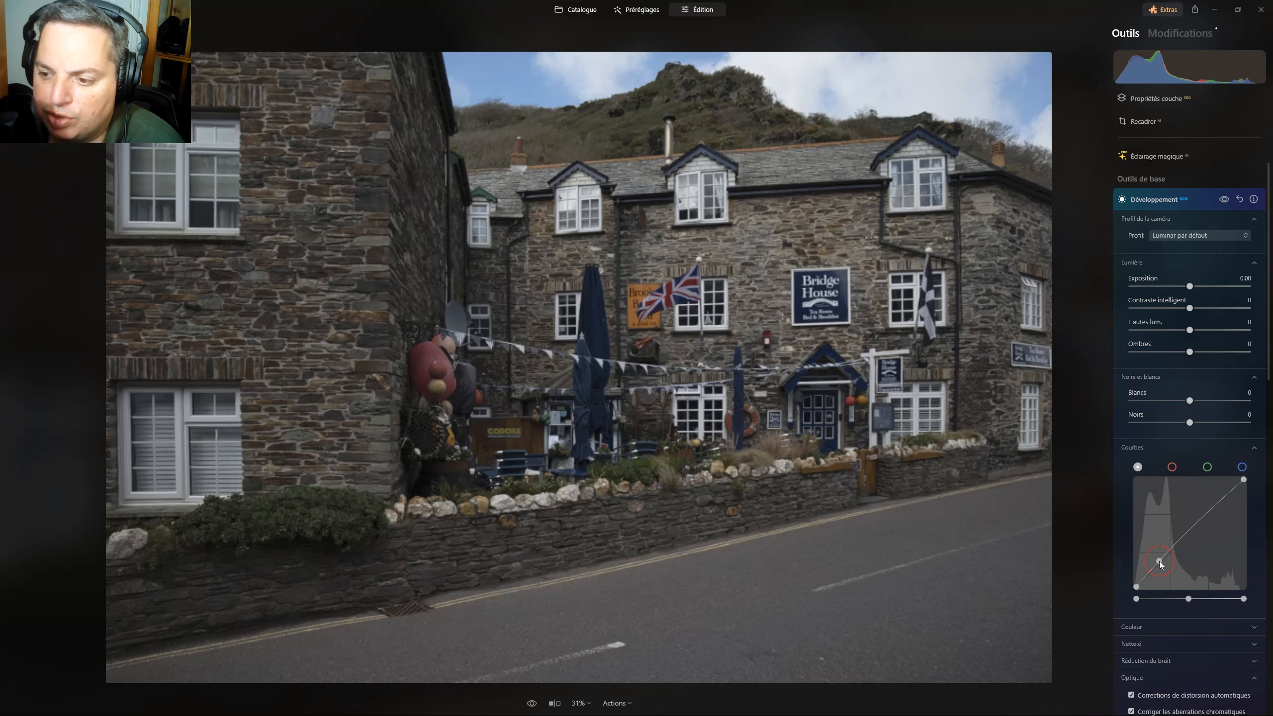
drag(1159, 560, 1157, 557)
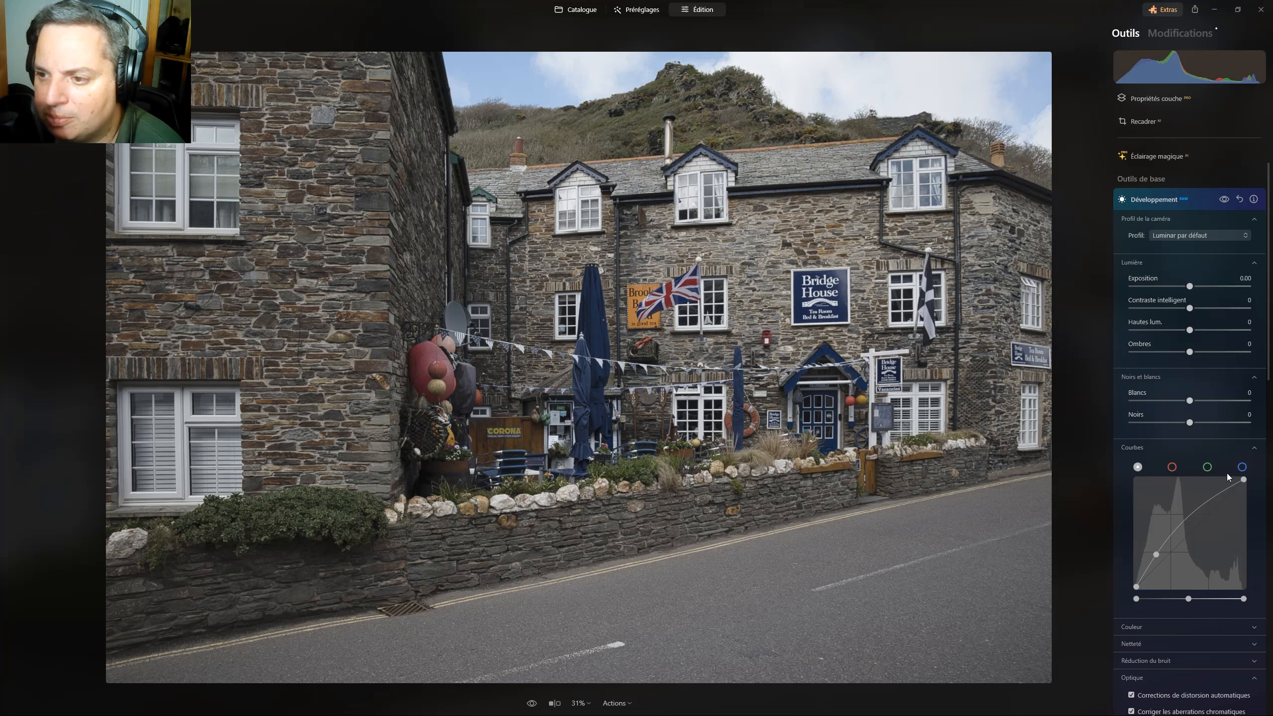
click(1223, 200)
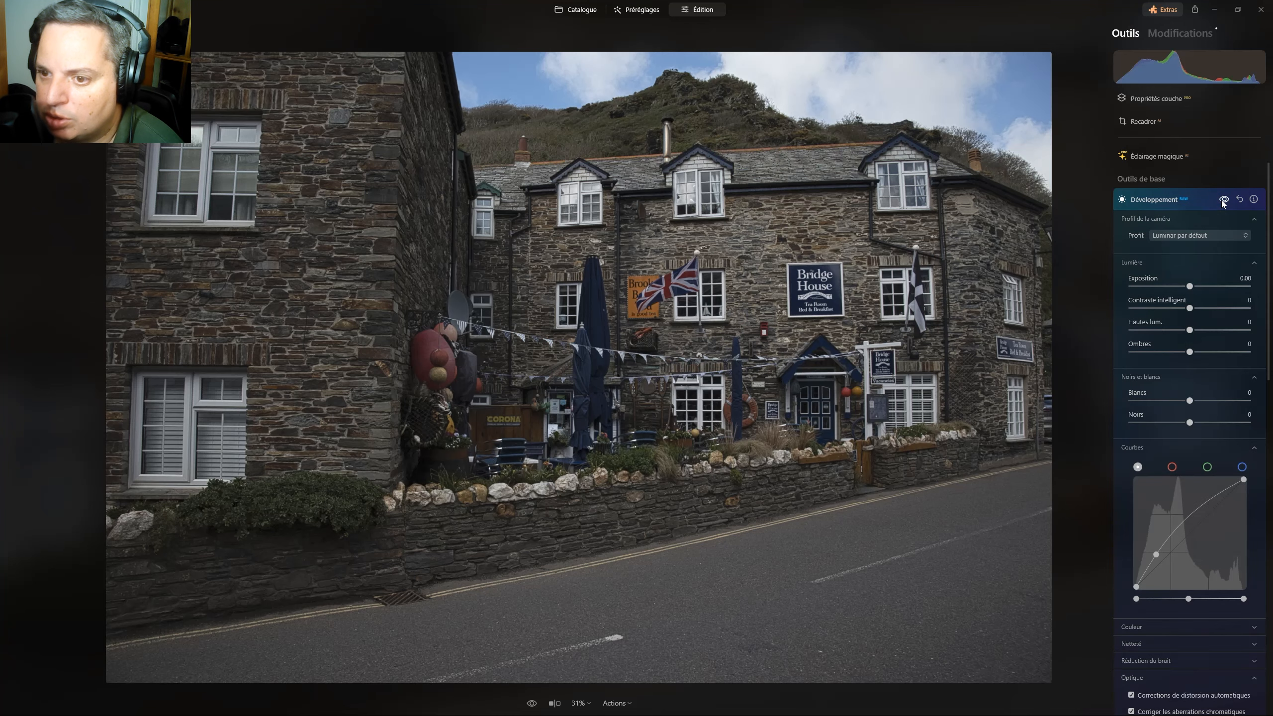
click(1223, 200)
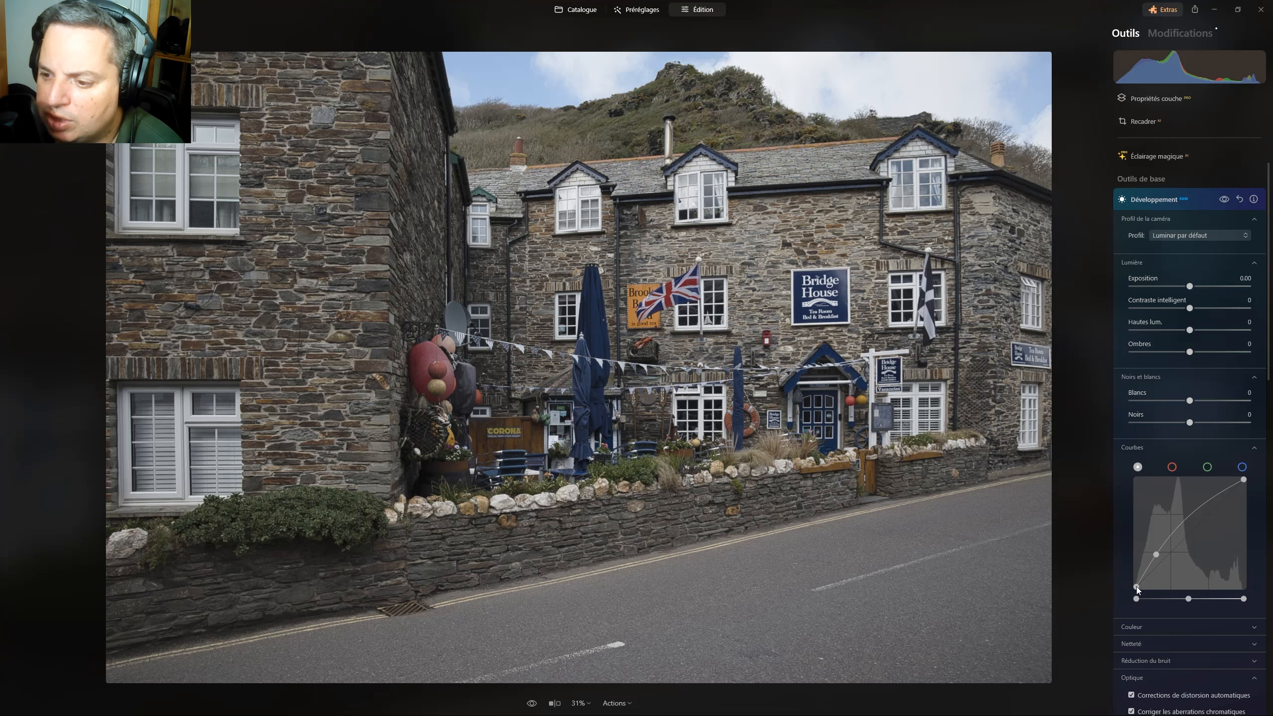
Raise the tone curve's black endpoint and lower its white endpoint, and compare the result with the original
drag(1136, 587, 1134, 581)
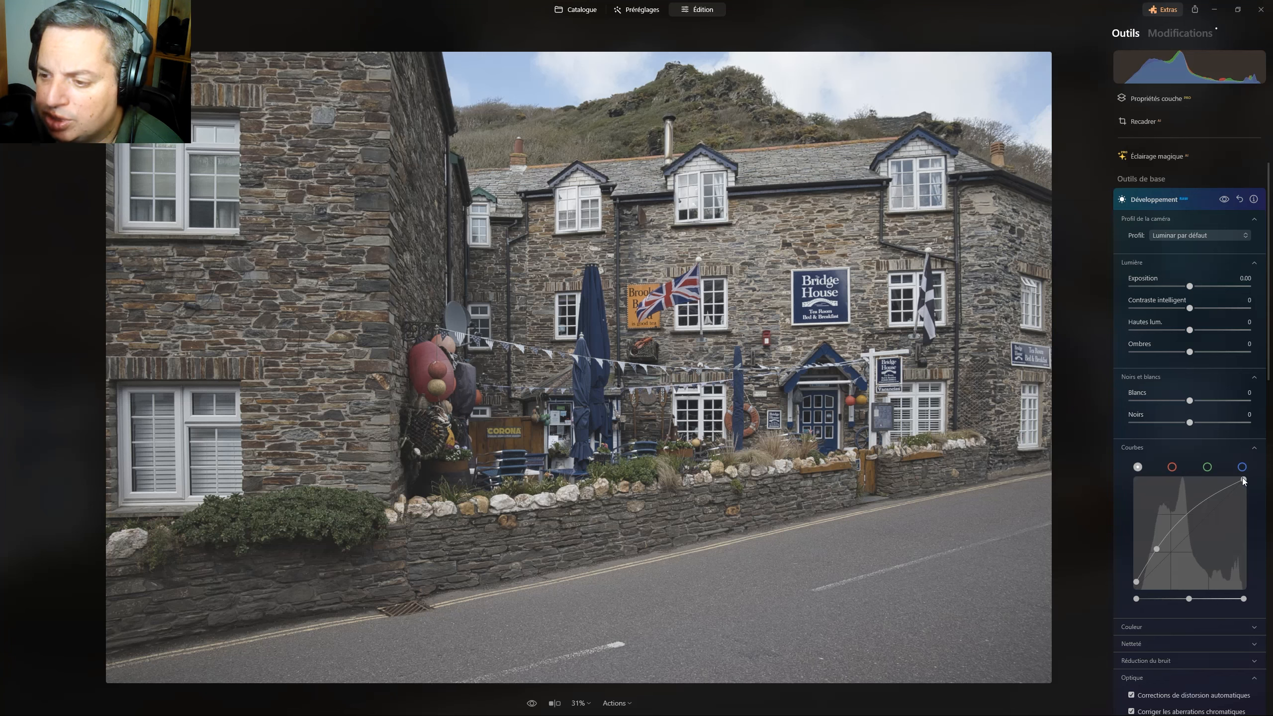
drag(1244, 480, 1246, 493)
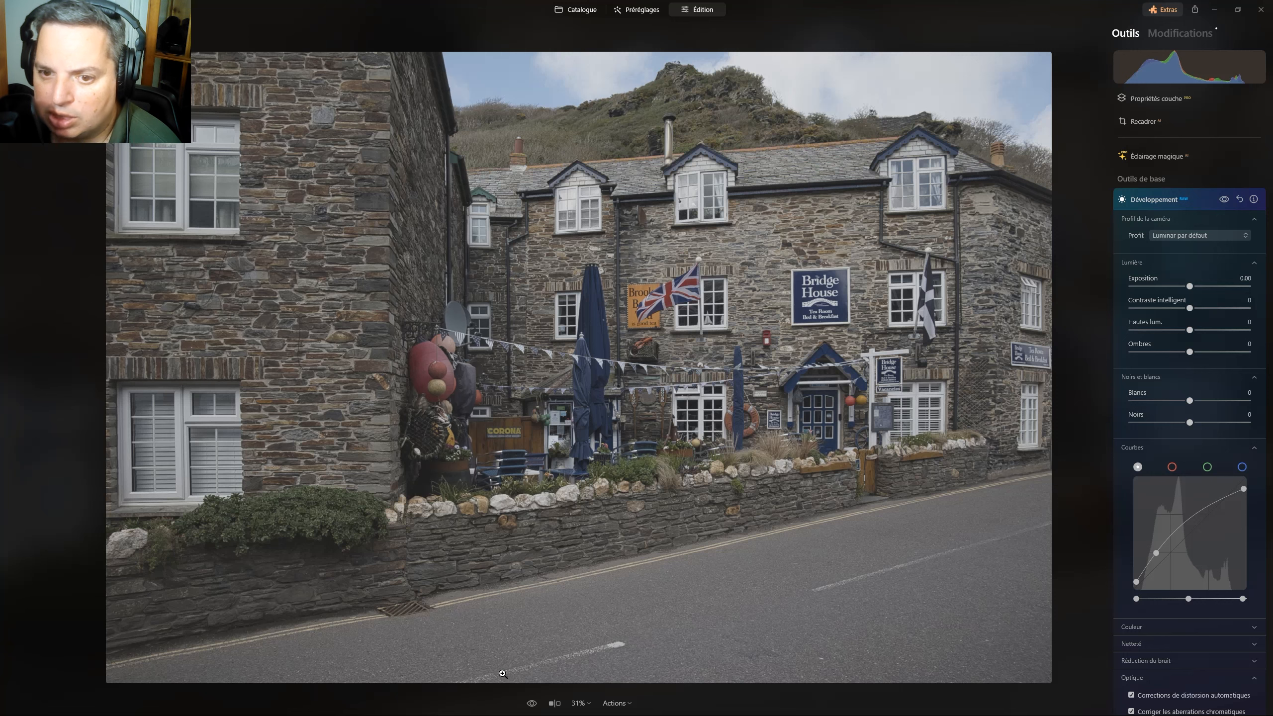
click(532, 704)
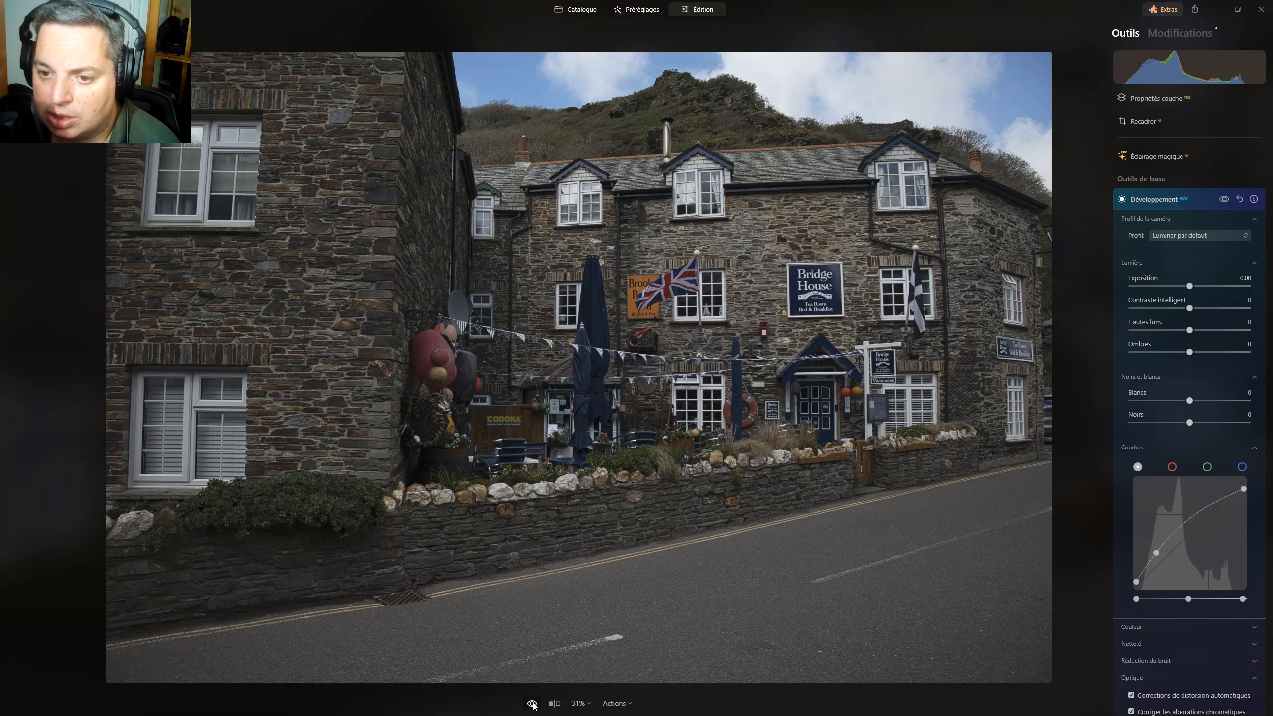
click(532, 704)
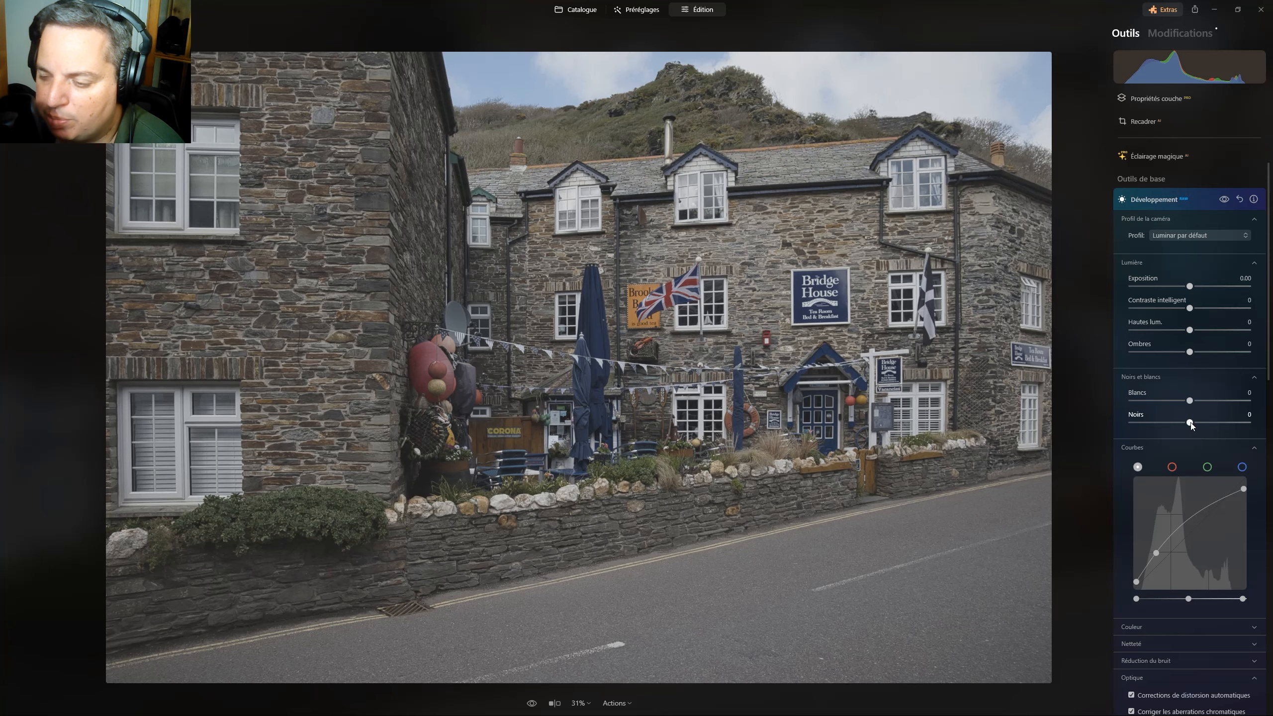
Try Noirs at -44, Blancs at 29 and Ombres at 24, and adjust Hautes lum. and Contraste intelligent
drag(1178, 421, 1208, 385)
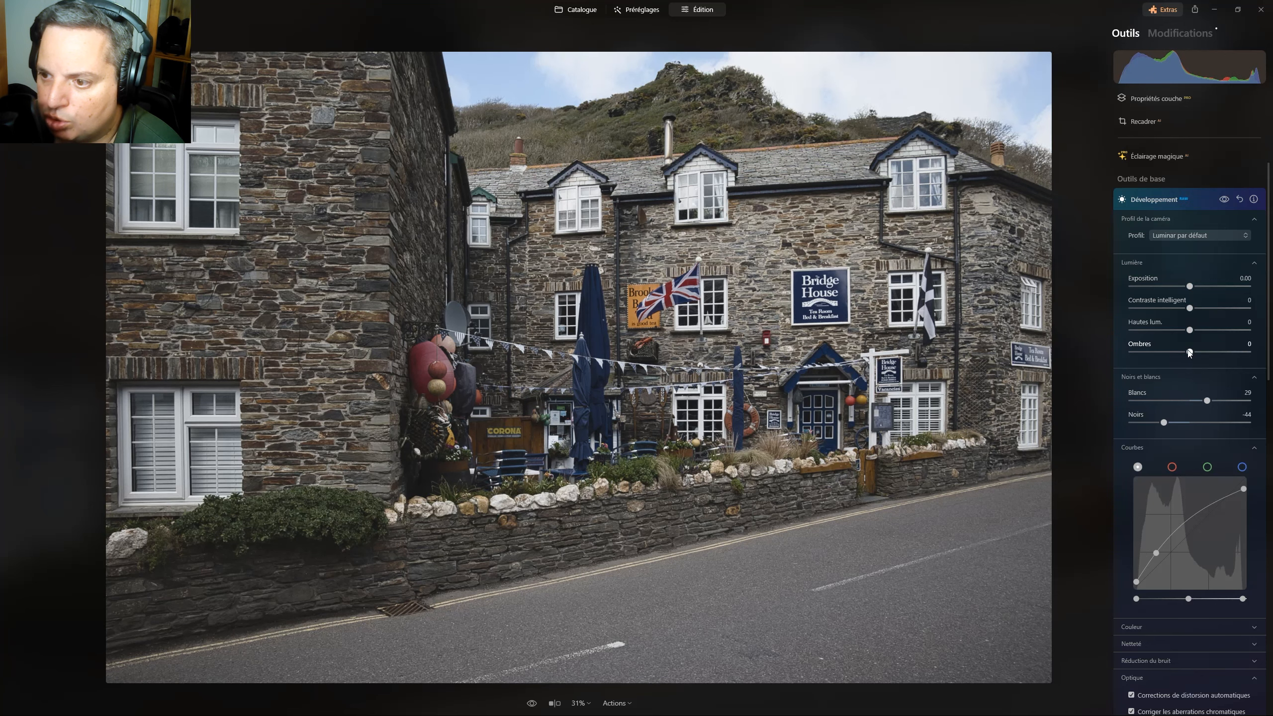
drag(1189, 352, 1204, 352)
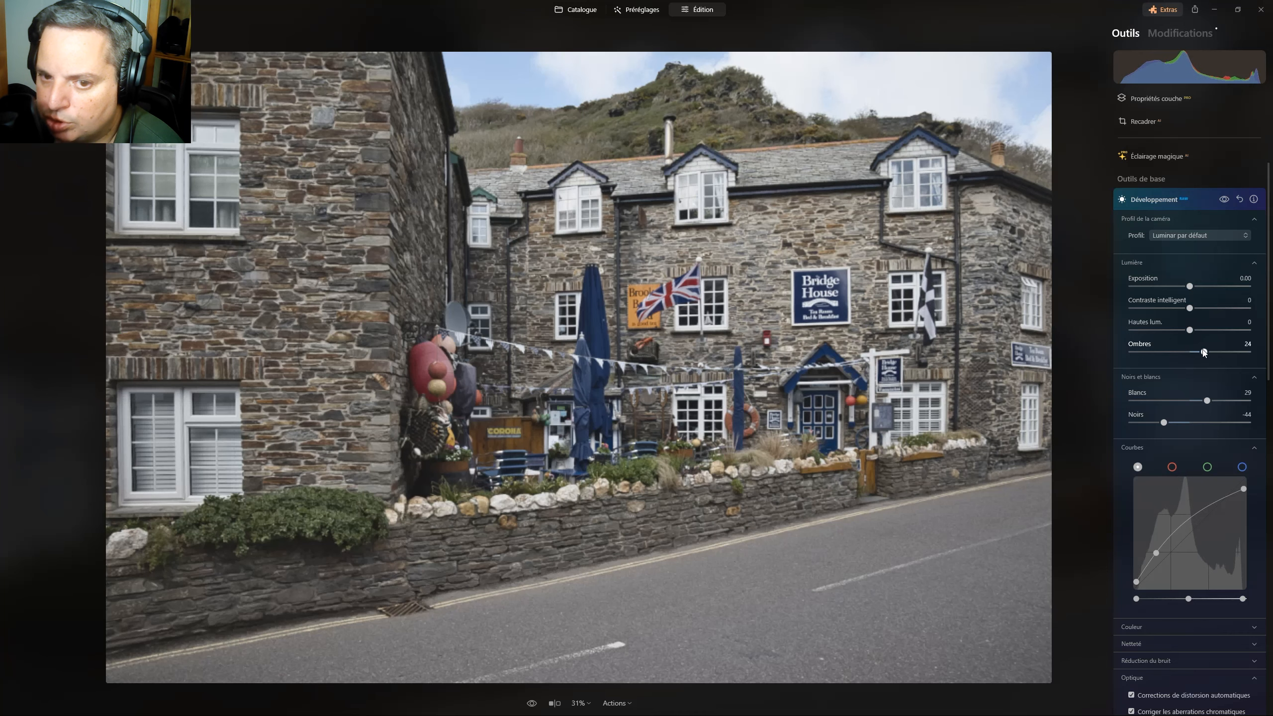
drag(1190, 331, 1211, 306)
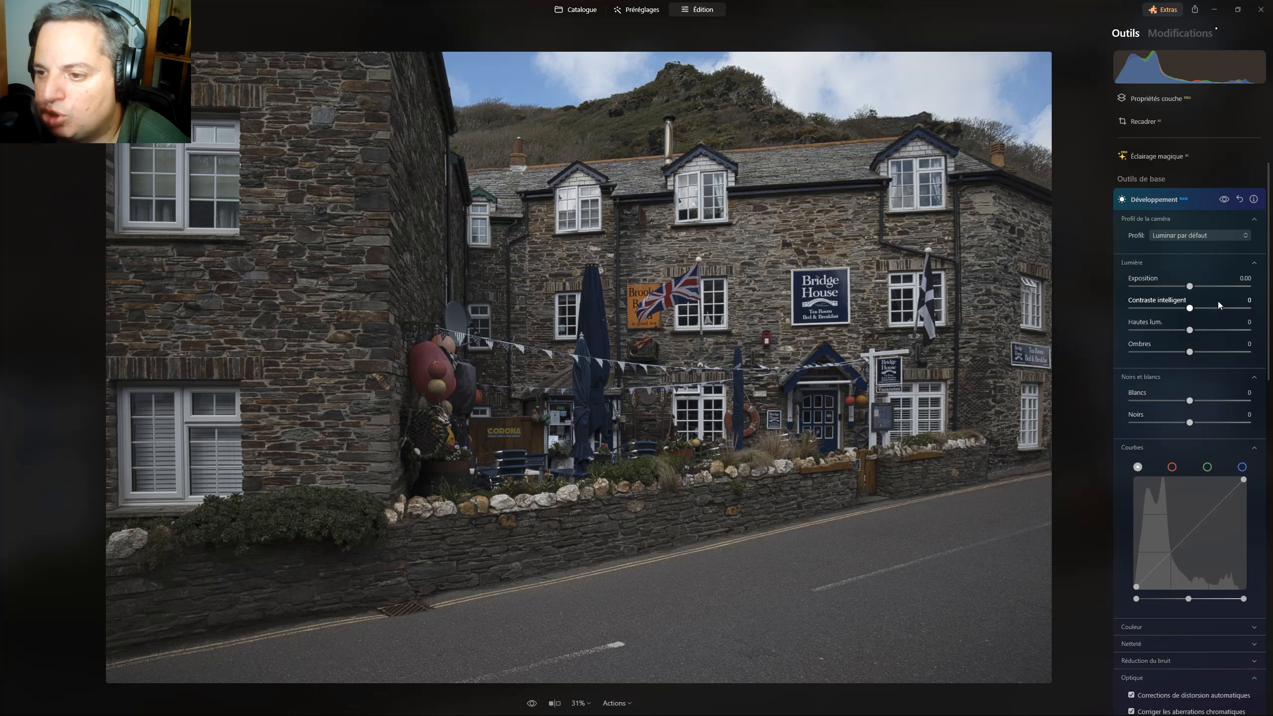
Change the camera profile to Camera Flat
click(1184, 238)
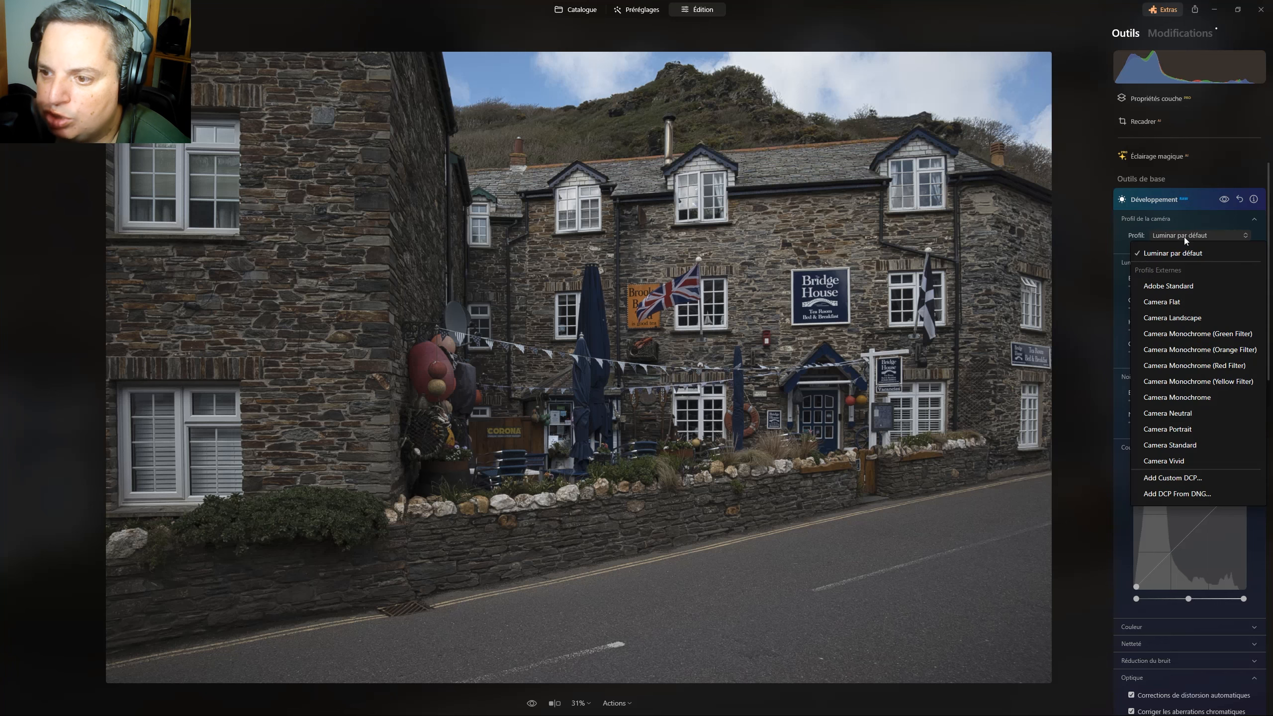
click(1169, 300)
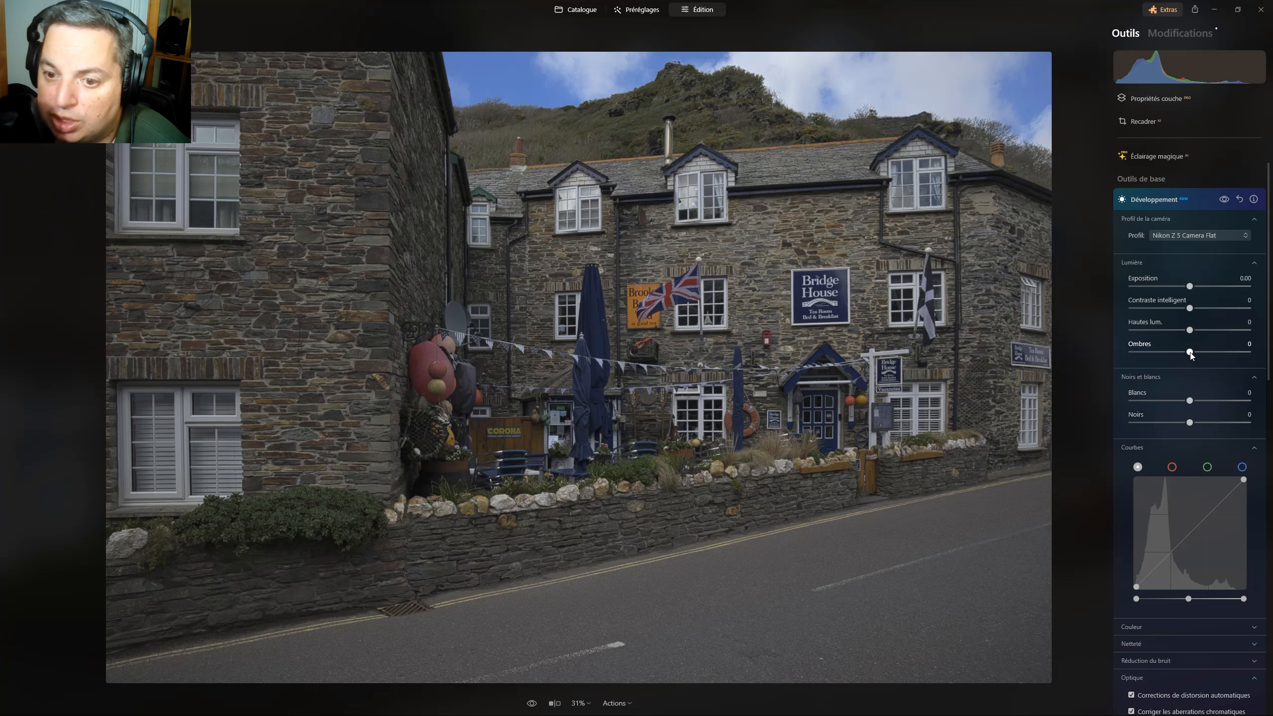
Try Ombres at 44, Hautes lum. at -34, Noirs at -20 and Blancs at 38 on the flat profile
drag(1190, 353, 1169, 330)
click(1188, 330)
drag(1190, 423, 1212, 400)
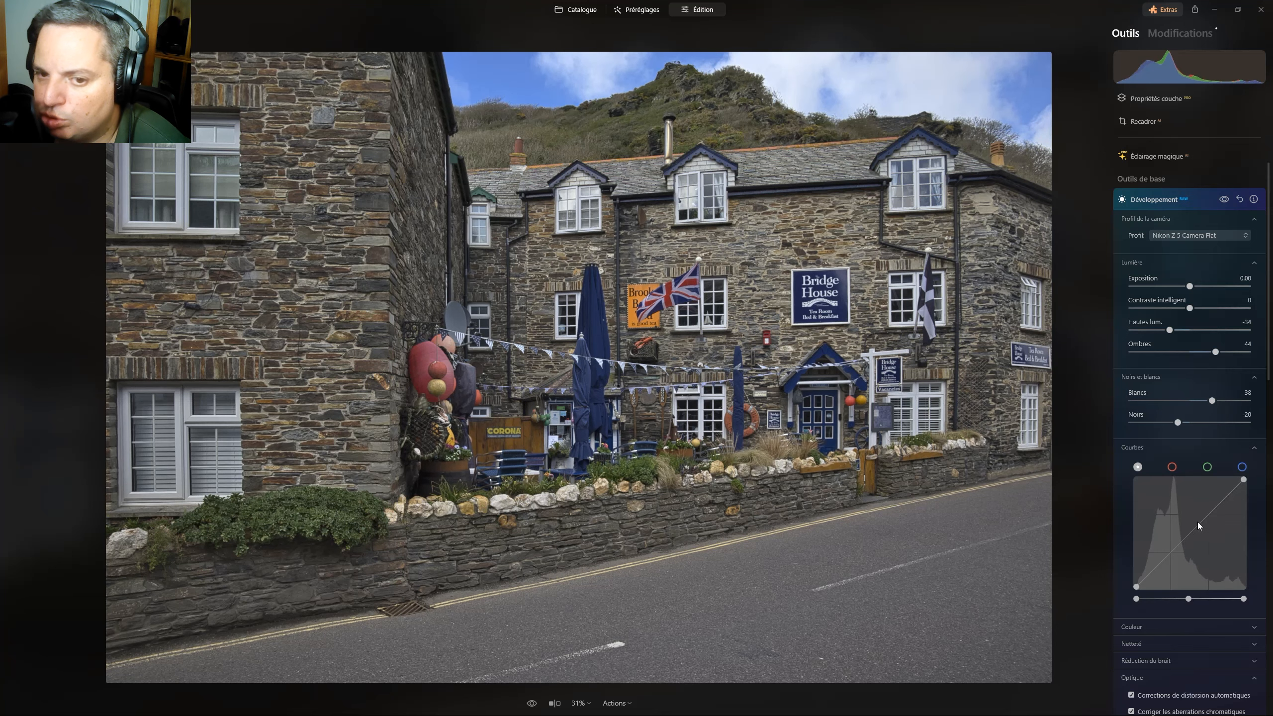
Reset Noirs, Blancs, Ombres and Hautes lum. to 0
double_click(1177, 422)
double_click(1211, 401)
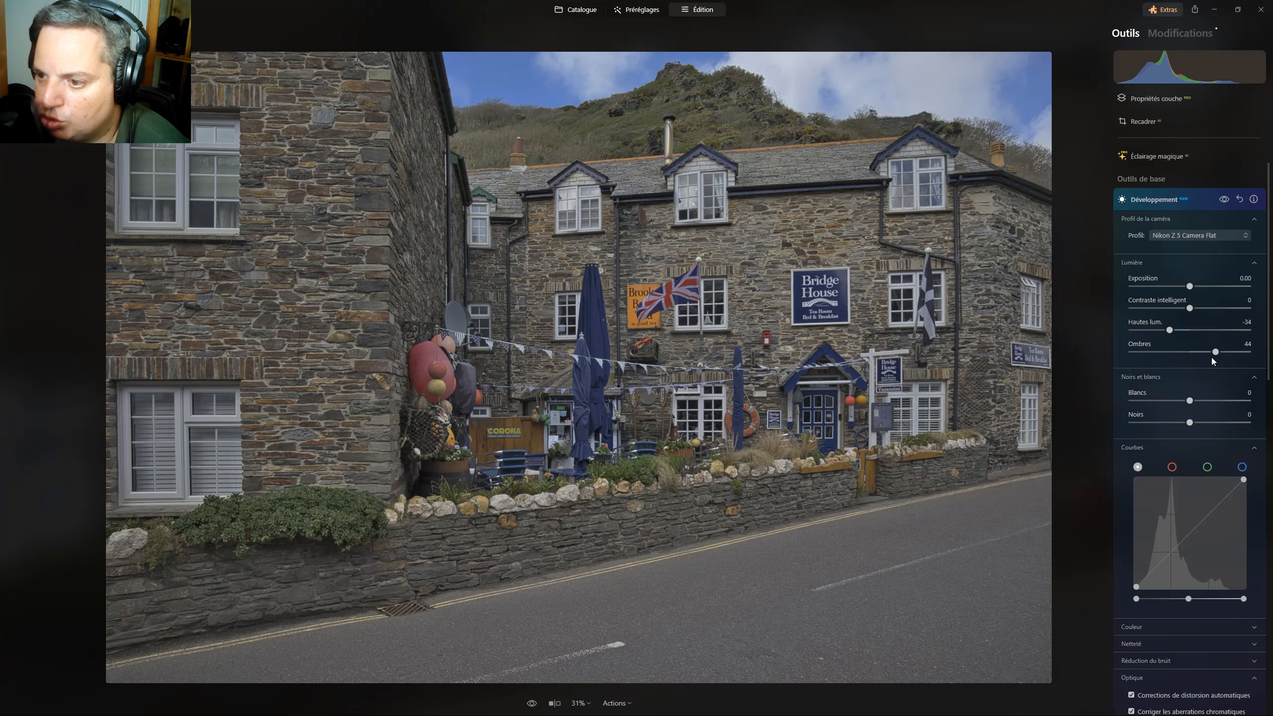
double_click(1215, 352)
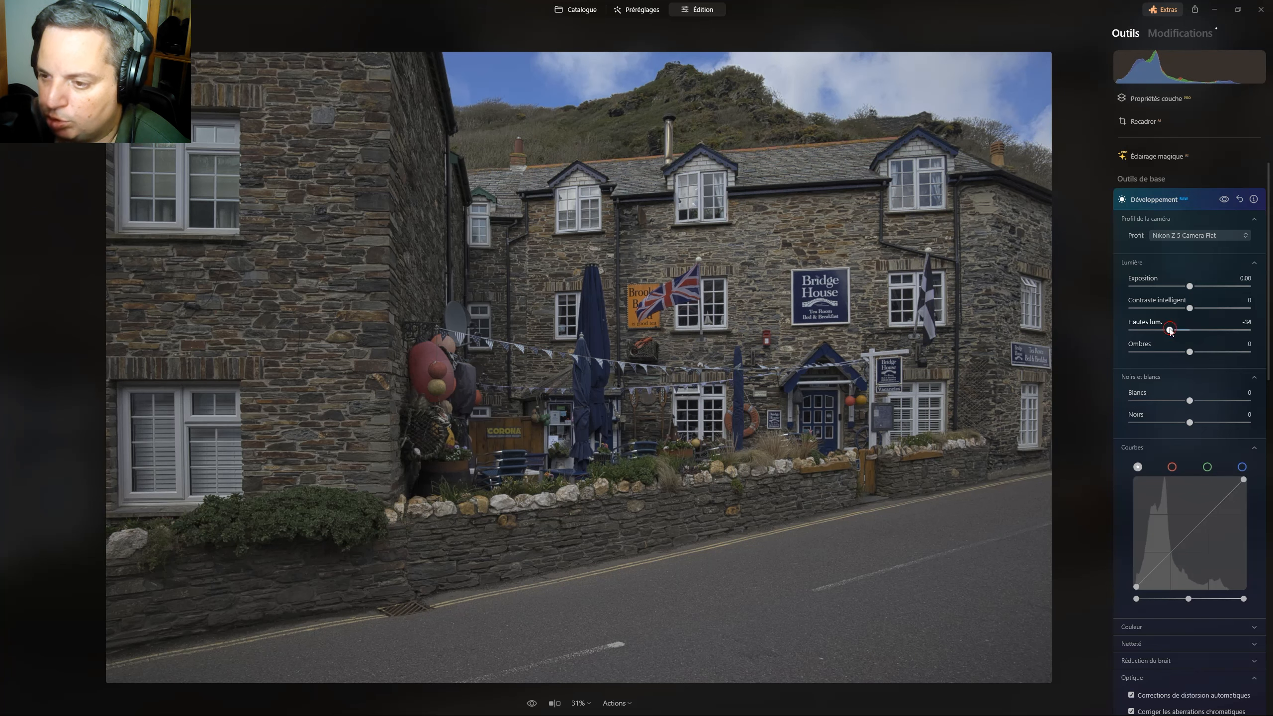
double_click(1169, 329)
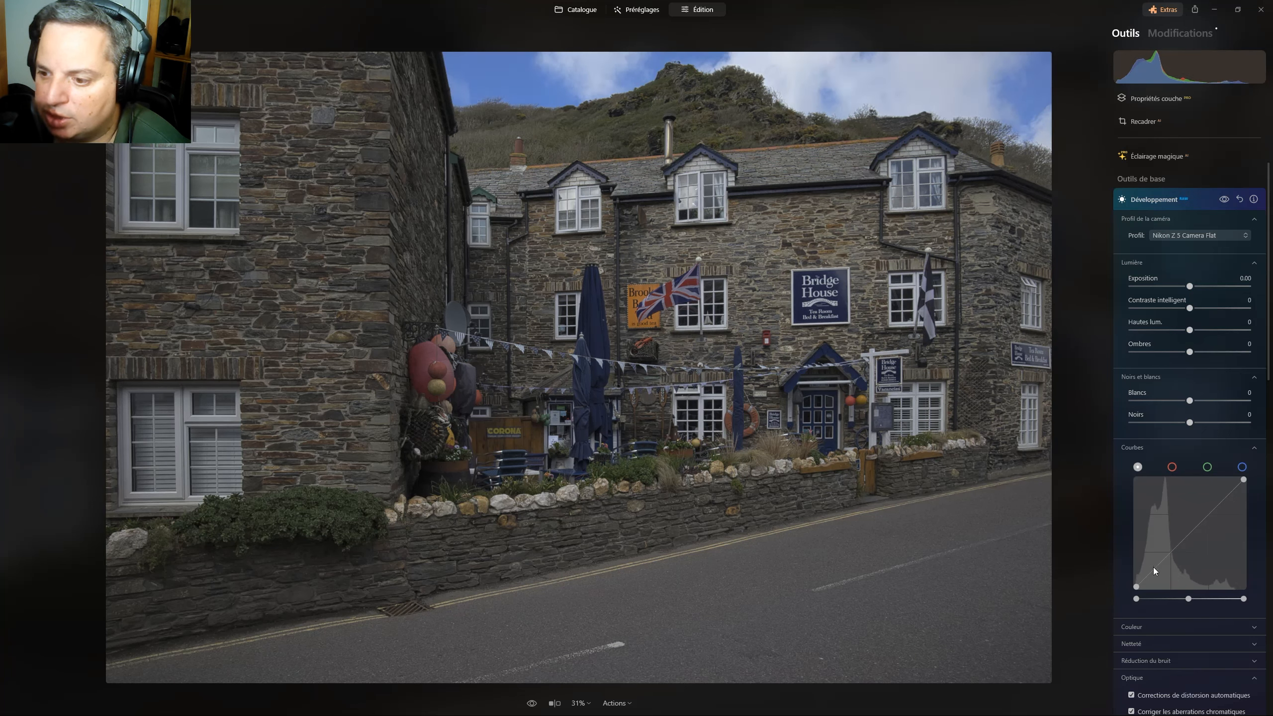
Try raising the tone curve's shadows with Noirs at -23, Blancs at 9 and Contraste intelligent at 25
drag(1154, 565, 1151, 566)
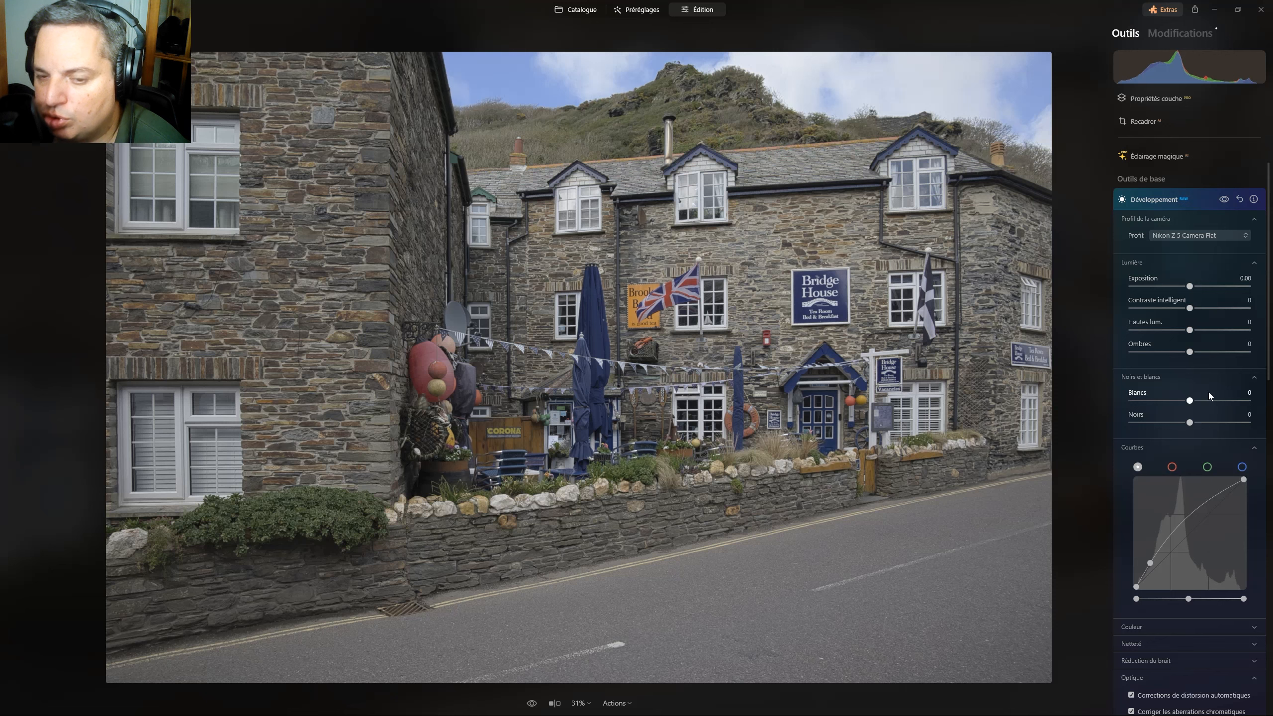
drag(1187, 424, 1199, 400)
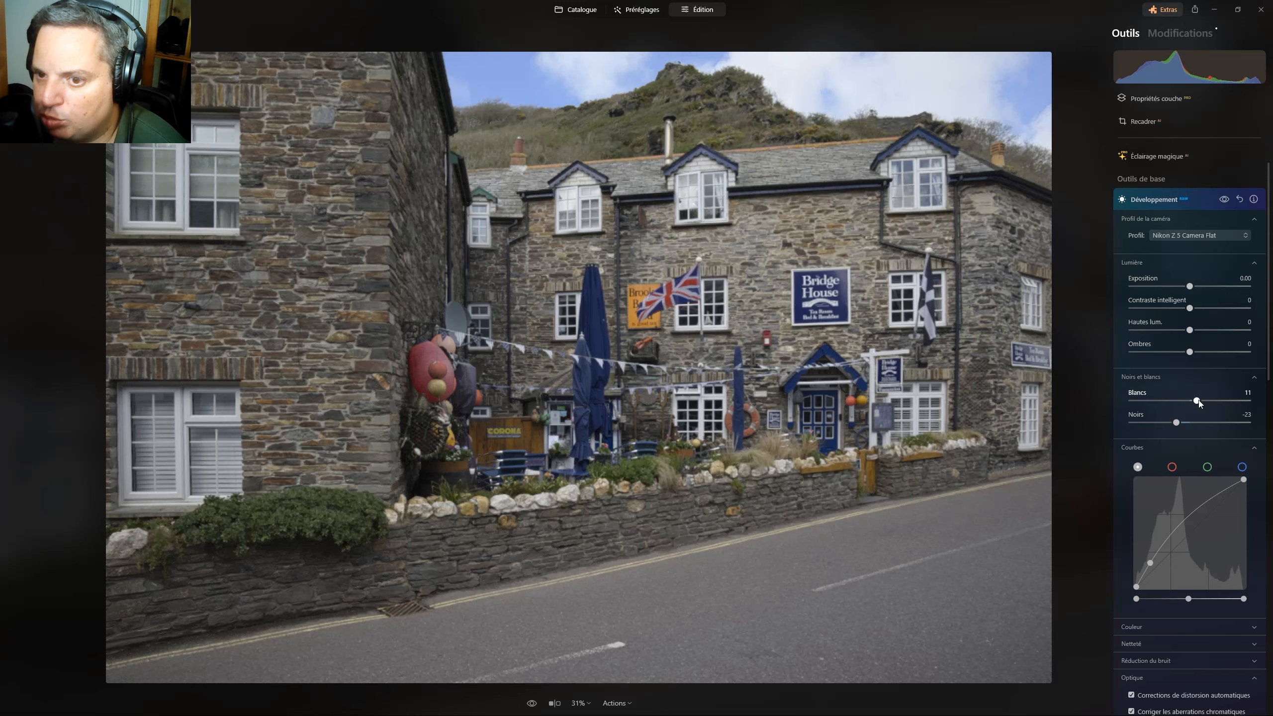
drag(1189, 307, 1206, 311)
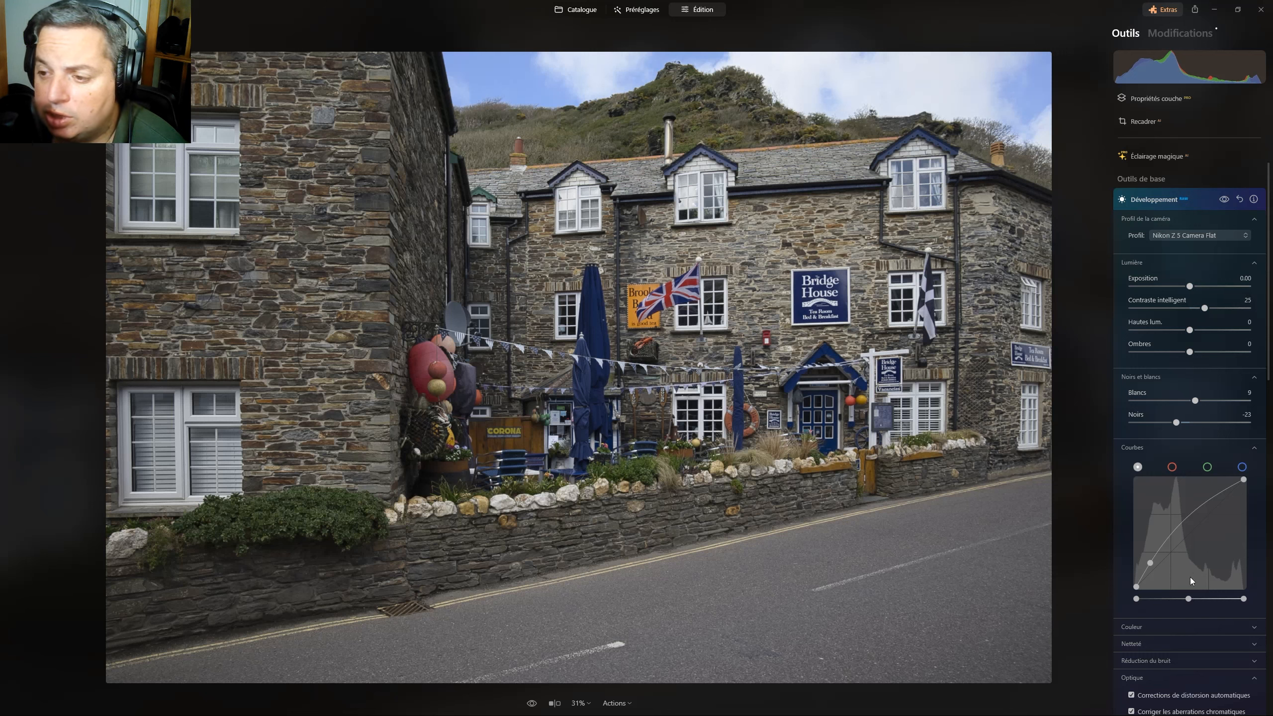
Remove the added tone curve point and reset Blancs, Noirs and Contraste intelligent to 0
double_click(1150, 562)
double_click(1194, 401)
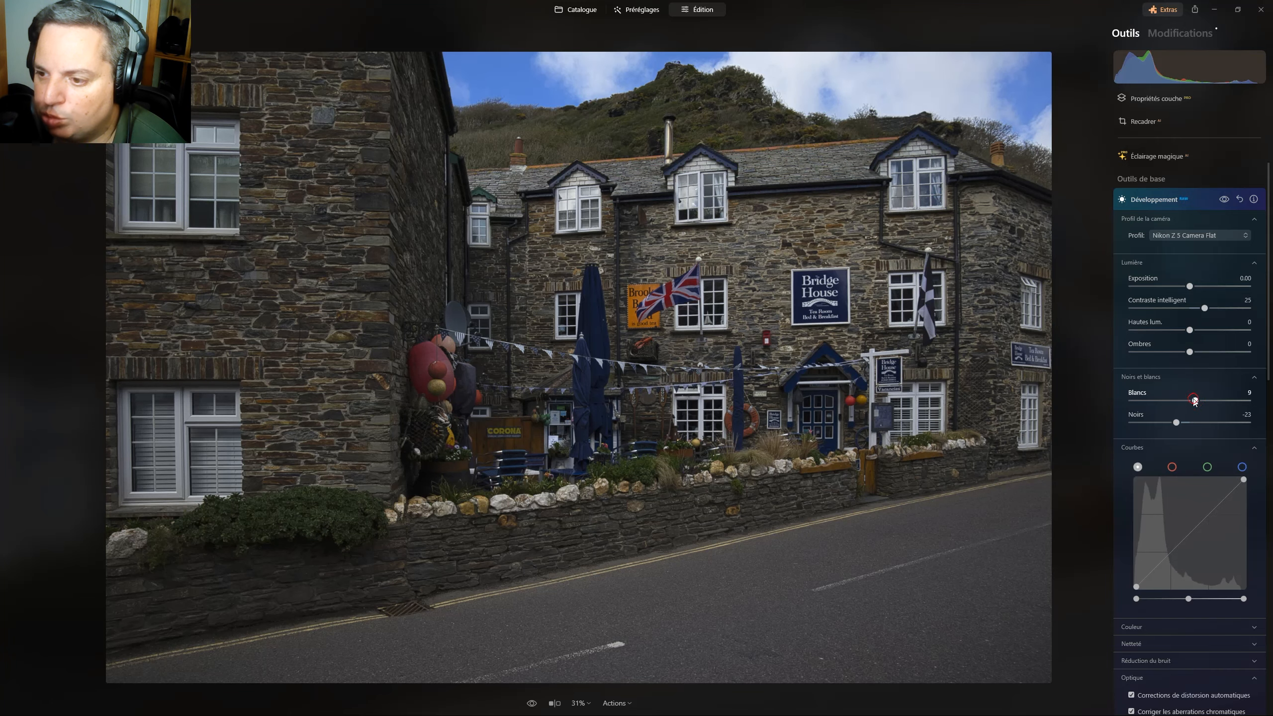
double_click(1176, 422)
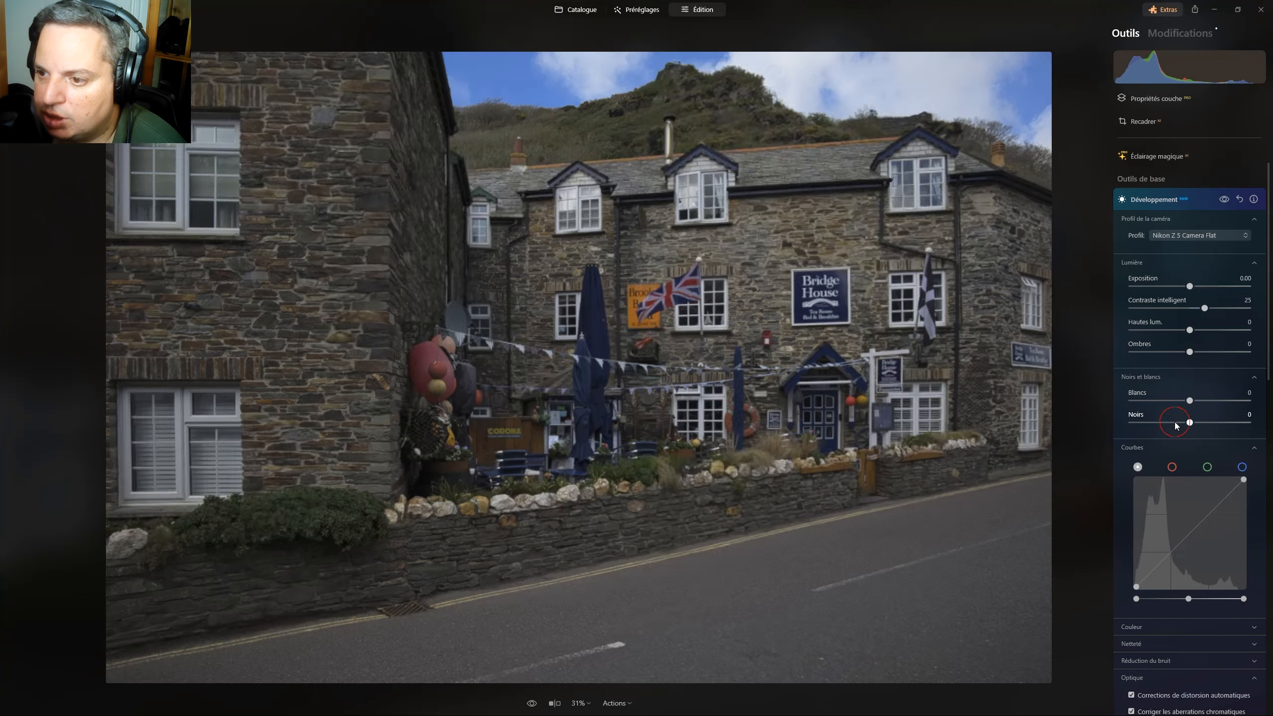
double_click(1204, 309)
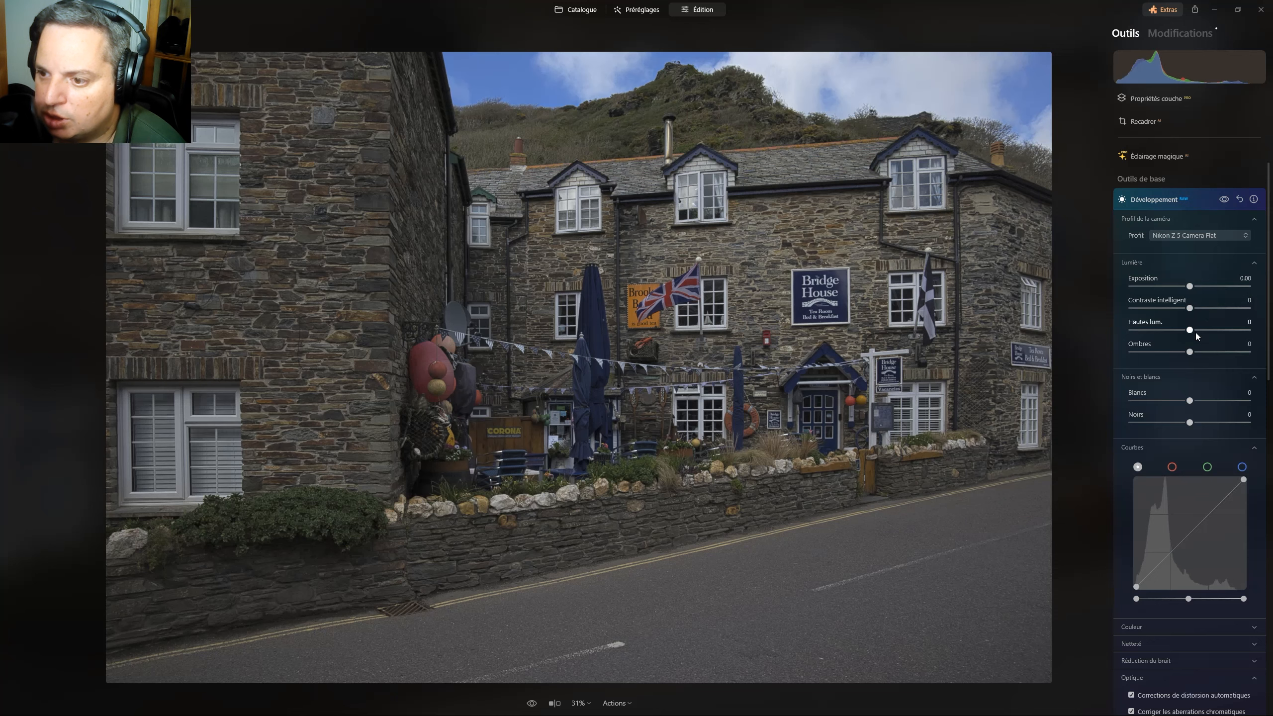
Set Ombres to 52, Hautes lum. to -69, Noirs to -14 and Blancs to 47
drag(1190, 351, 1149, 331)
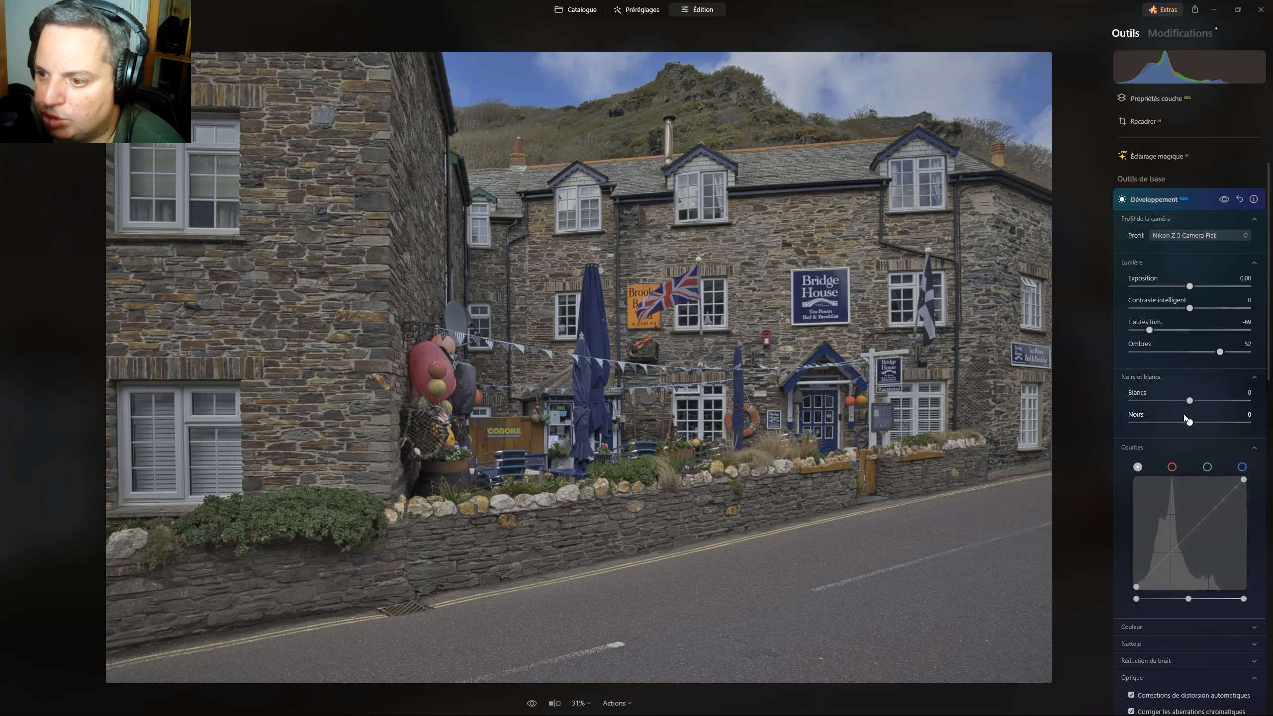
drag(1189, 423, 1217, 401)
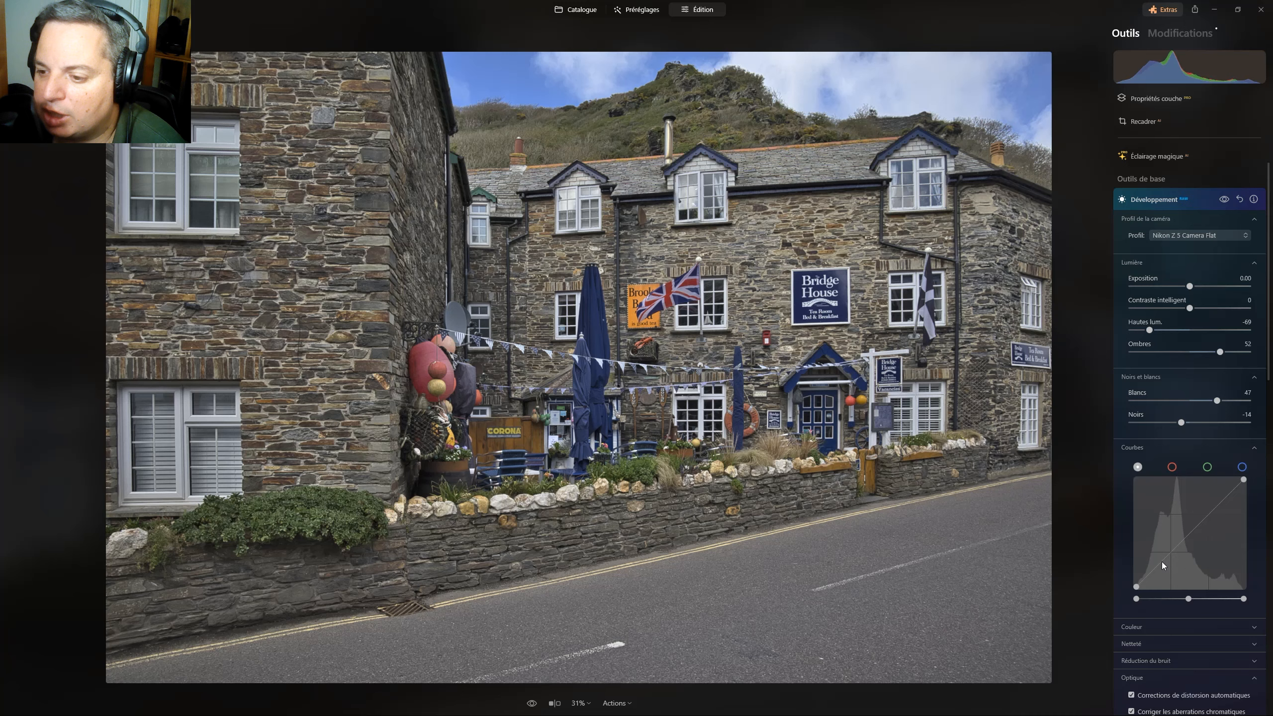
Try an S-shaped tone curve with a lowered shadow point and a raised highlight point, and remove both points
drag(1161, 560, 1163, 564)
drag(1217, 513, 1209, 504)
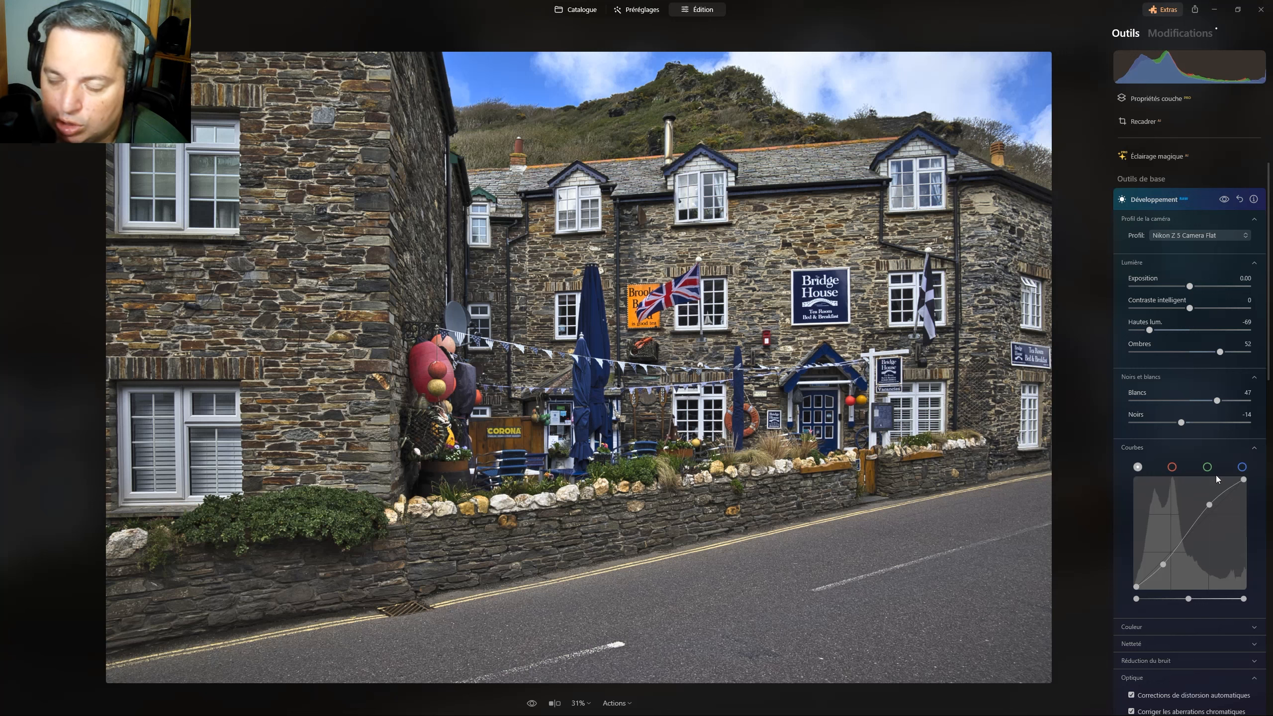
double_click(1209, 504)
double_click(1162, 564)
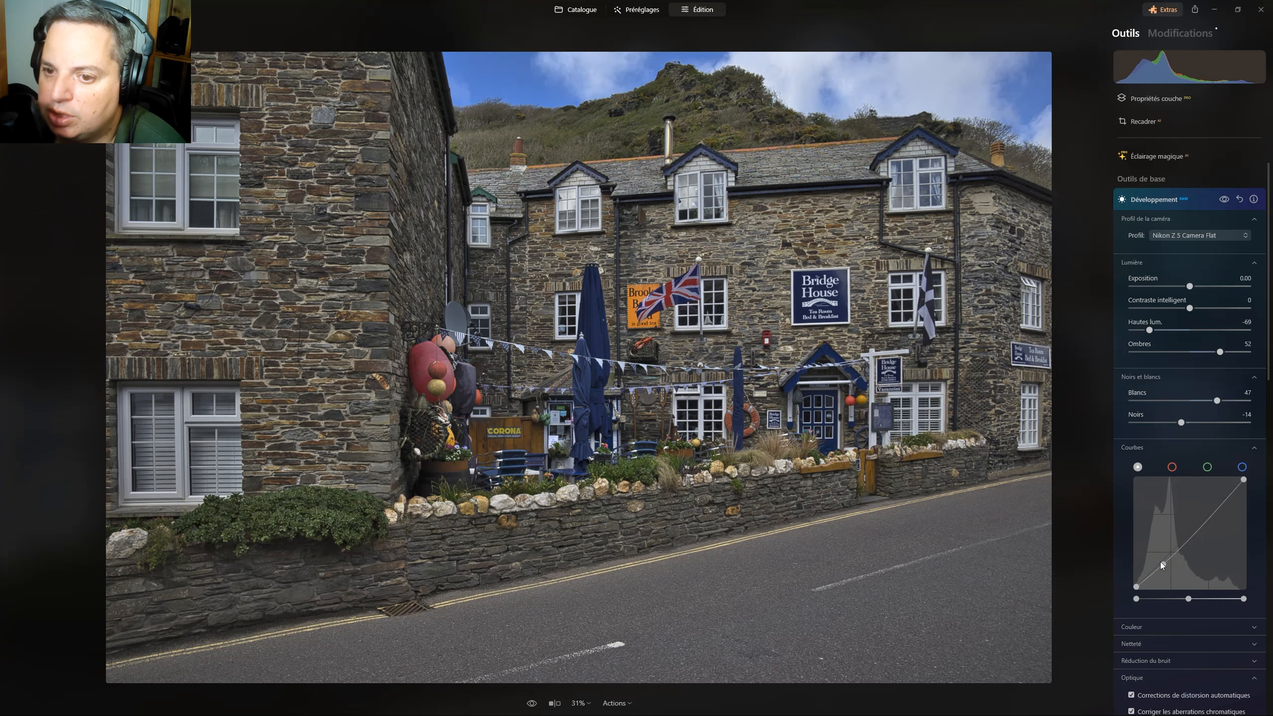
double_click(1161, 562)
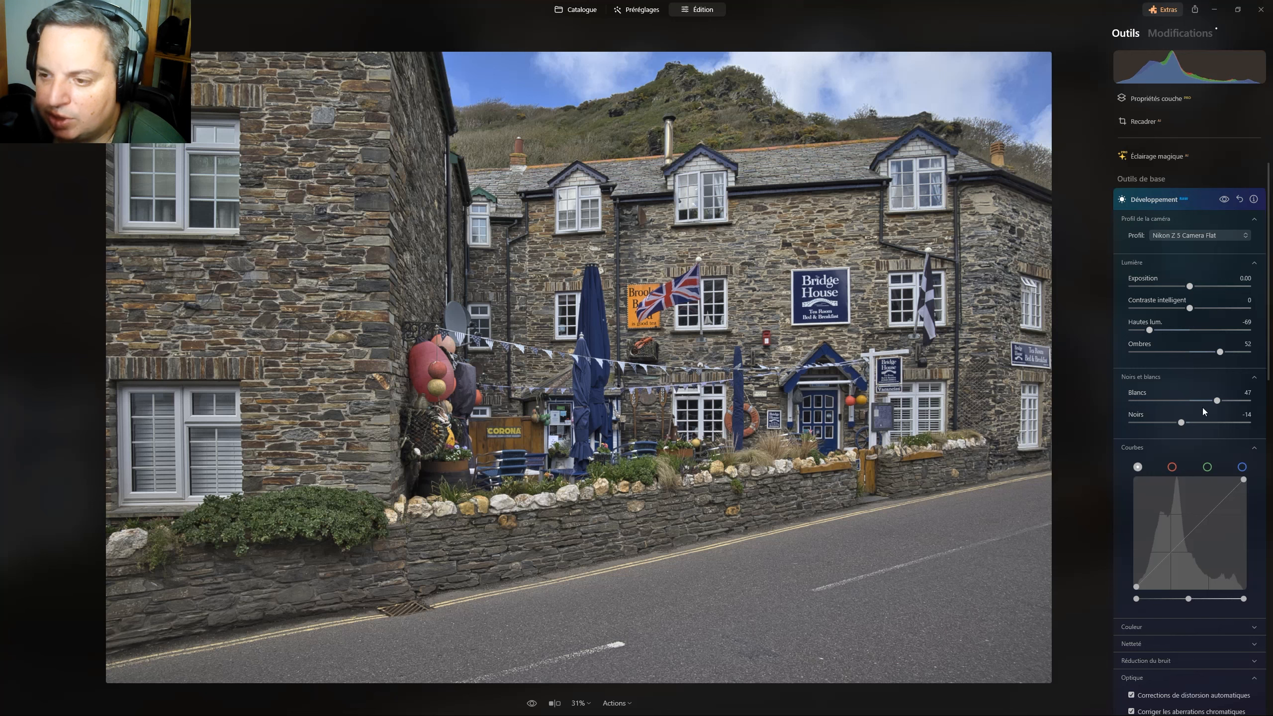
Apply Supercontraste to the shadows with Contraste d'ombres at 24 and Balance des ombres at 26
click(1154, 202)
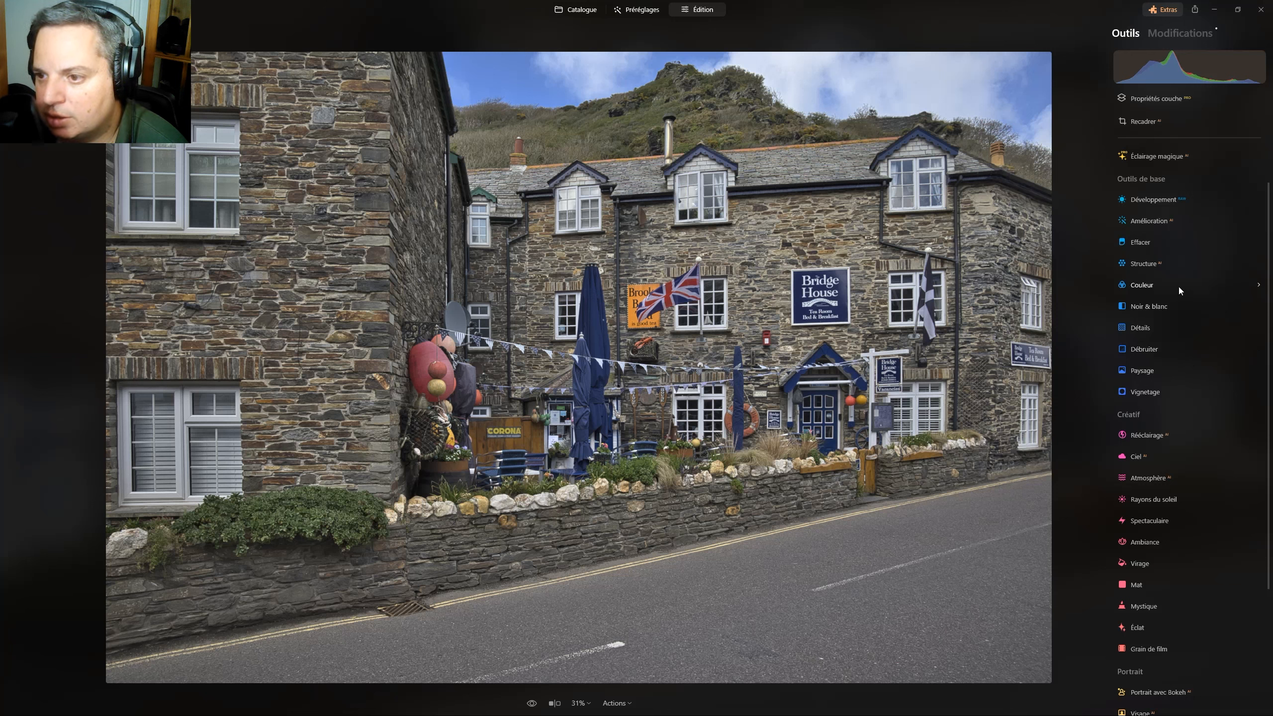
scroll(1199, 410, down, 3)
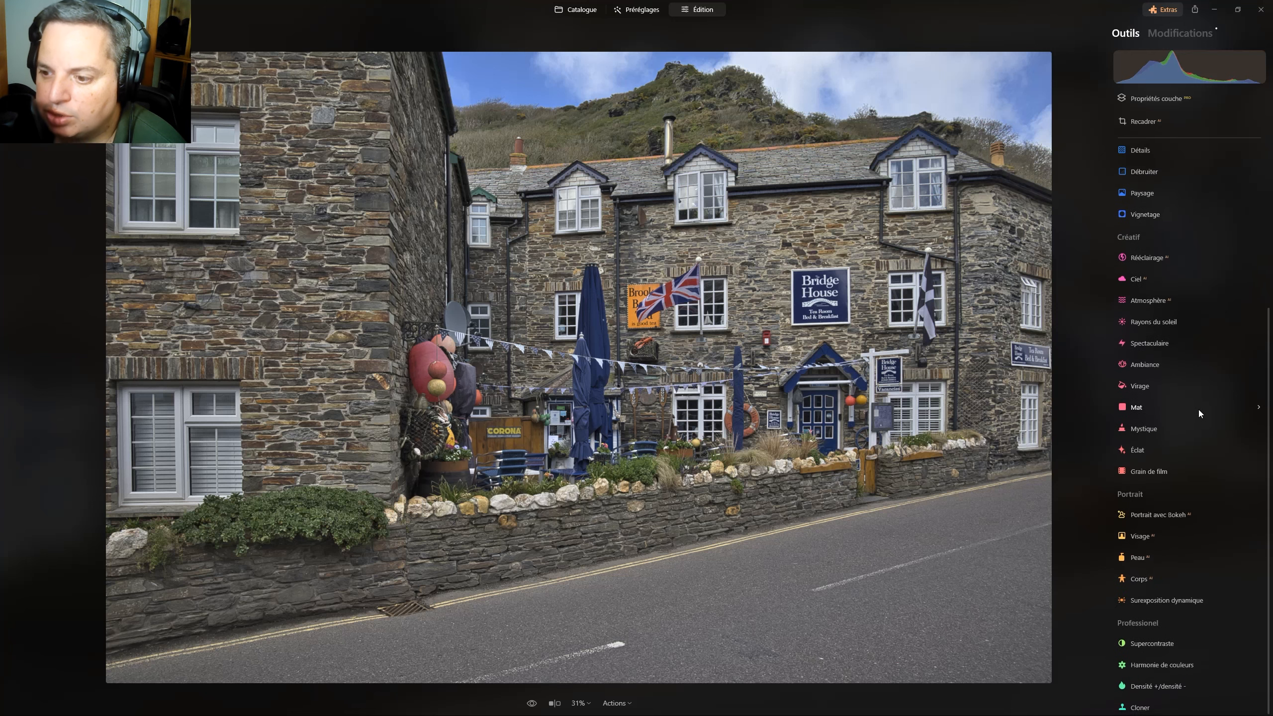
click(1151, 643)
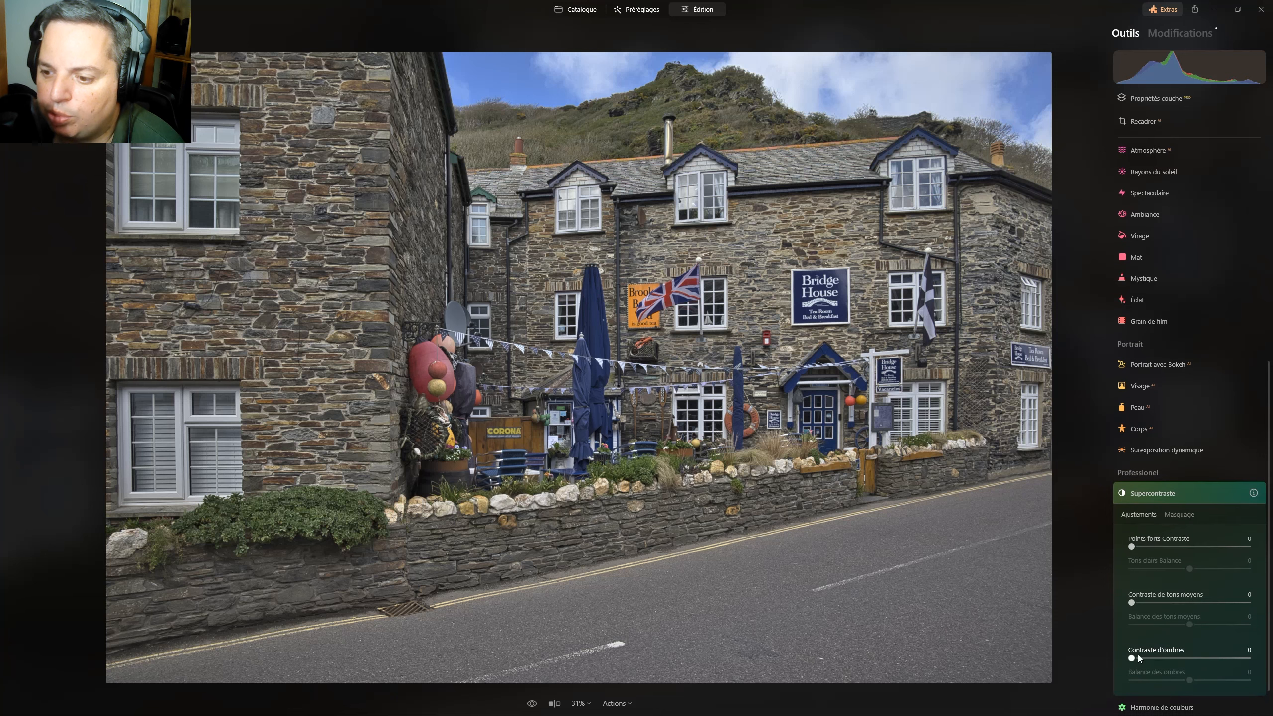
drag(1132, 658, 1136, 658)
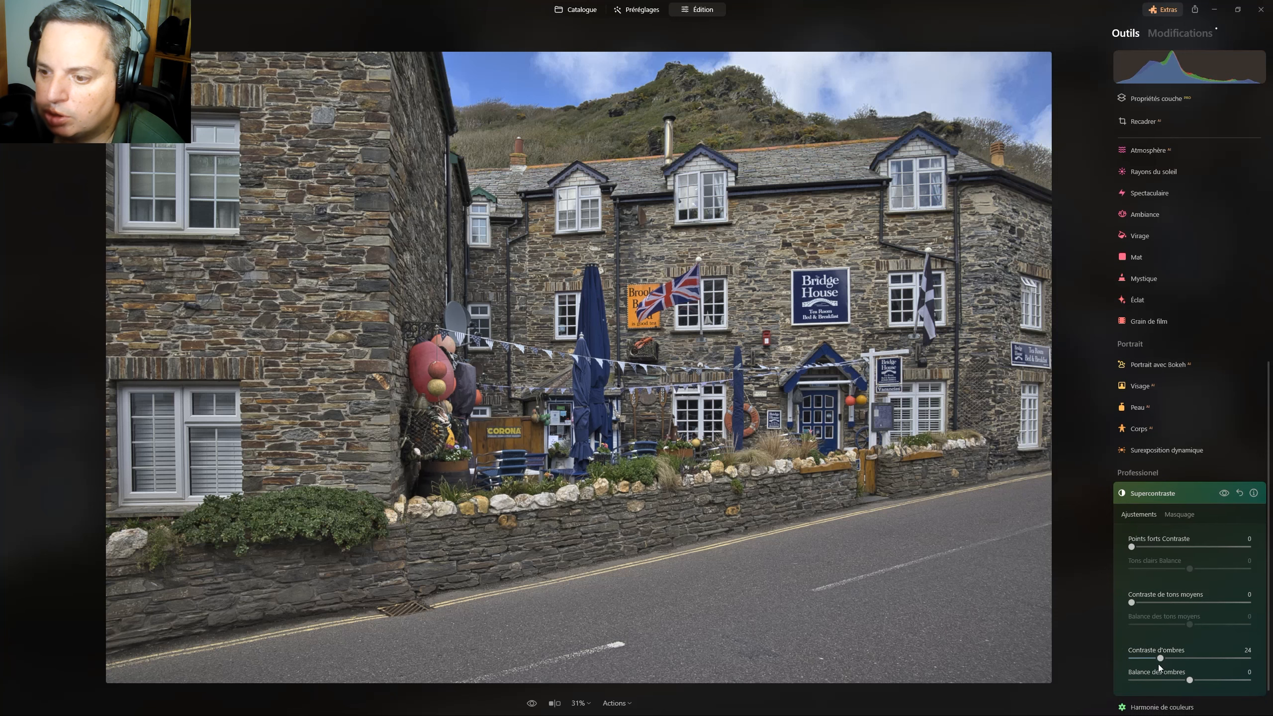
drag(1189, 679, 1205, 679)
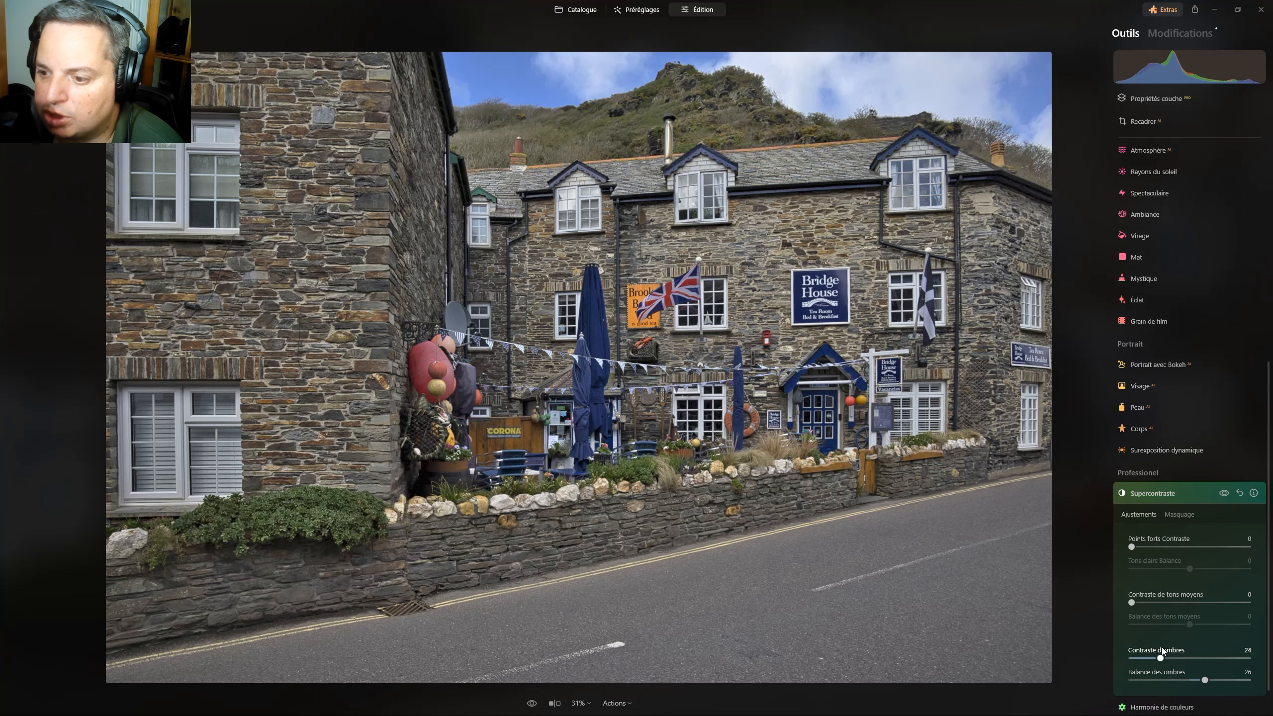
Set Contraste de tons moyens to 15 with balance 23 and Points forts Contraste to 21 with balance 21, and compare before and after
drag(1132, 603, 1149, 603)
drag(1189, 624, 1203, 624)
drag(1132, 547, 1156, 547)
drag(1189, 569, 1202, 570)
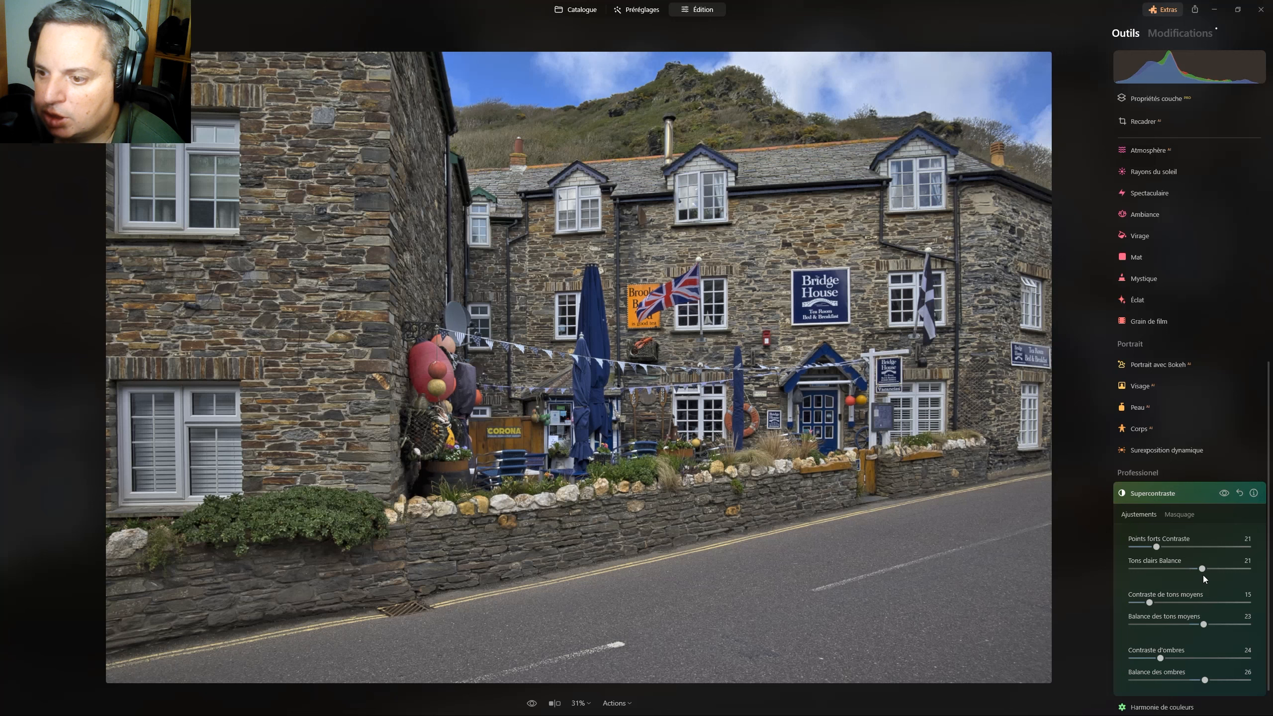
click(1224, 494)
click(1224, 494)
click(1224, 493)
click(1224, 494)
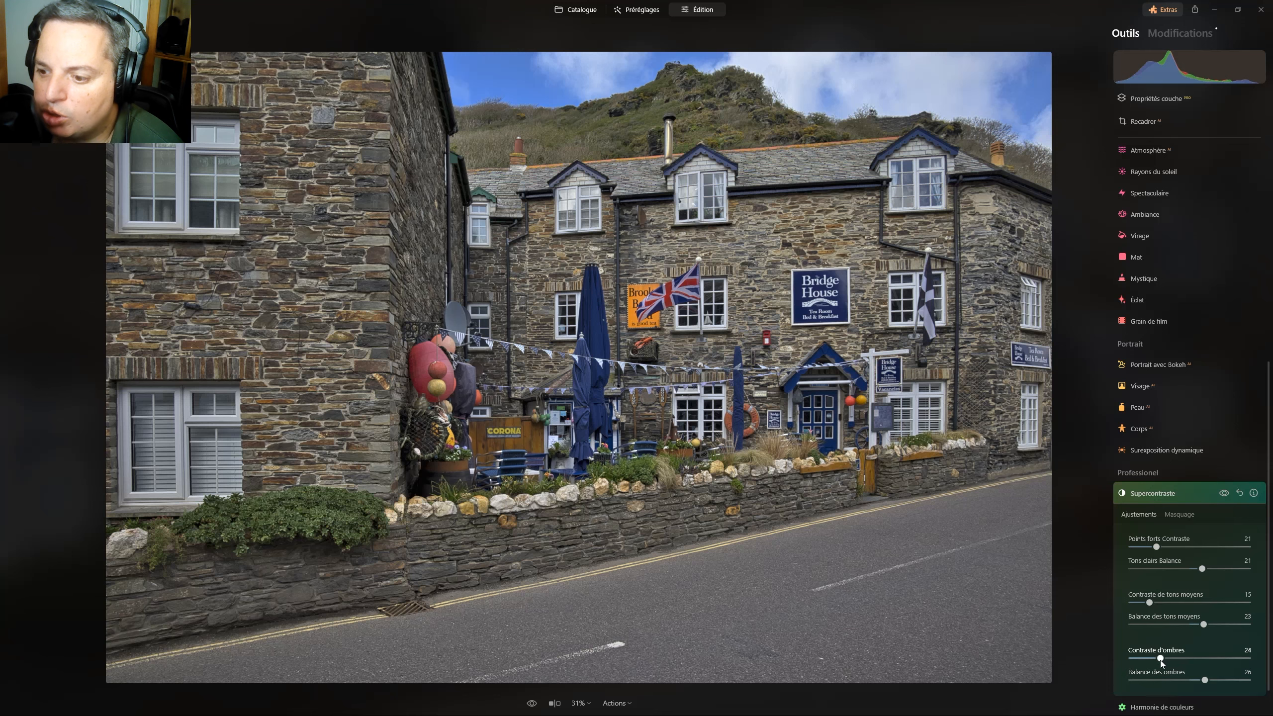
Strengthen Supercontraste with Contraste d'ombres at 51, Contraste de tons moyens at 41 and Balance des ombres at 32, and compare before and after
drag(1164, 658, 1194, 657)
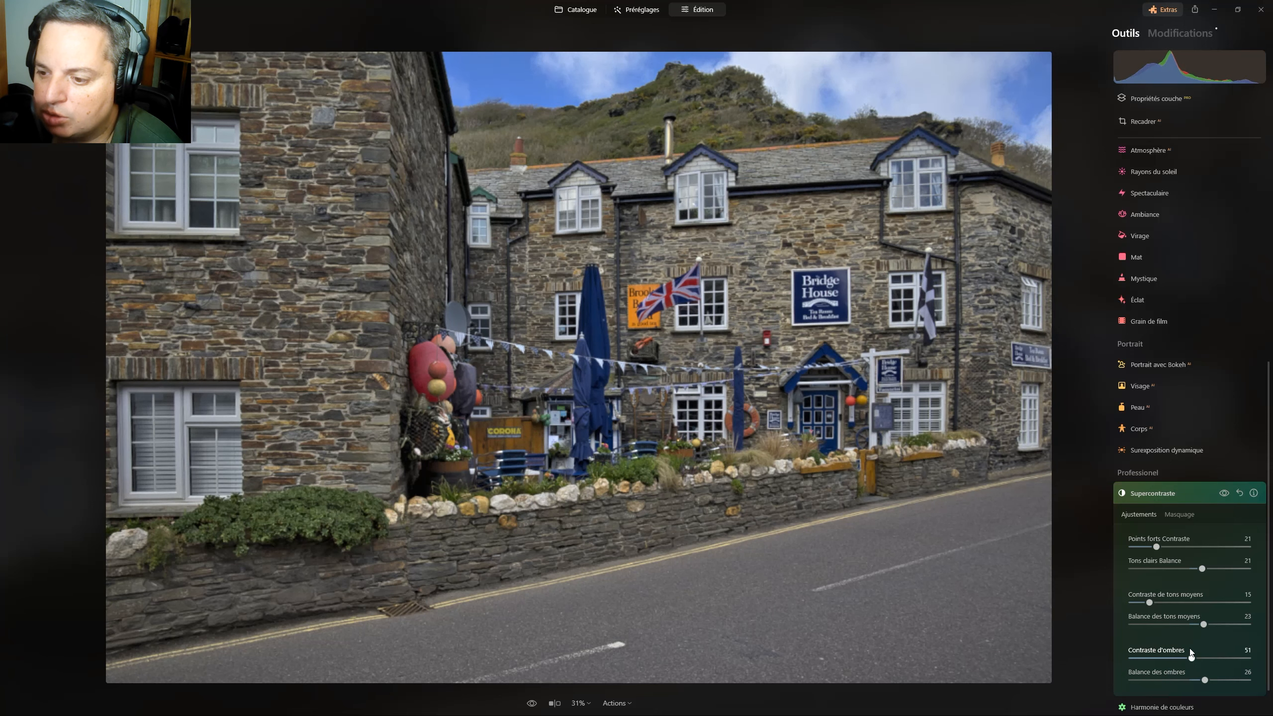
drag(1152, 602, 1173, 596)
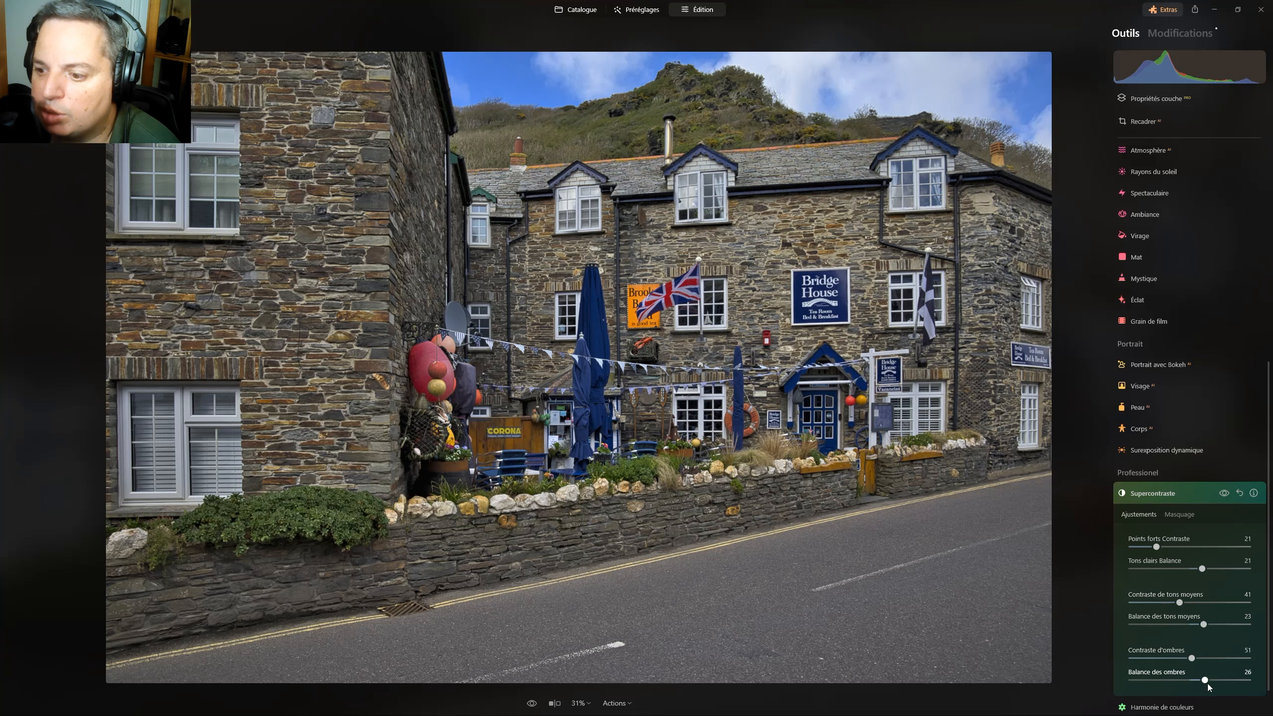
drag(1205, 680, 1216, 671)
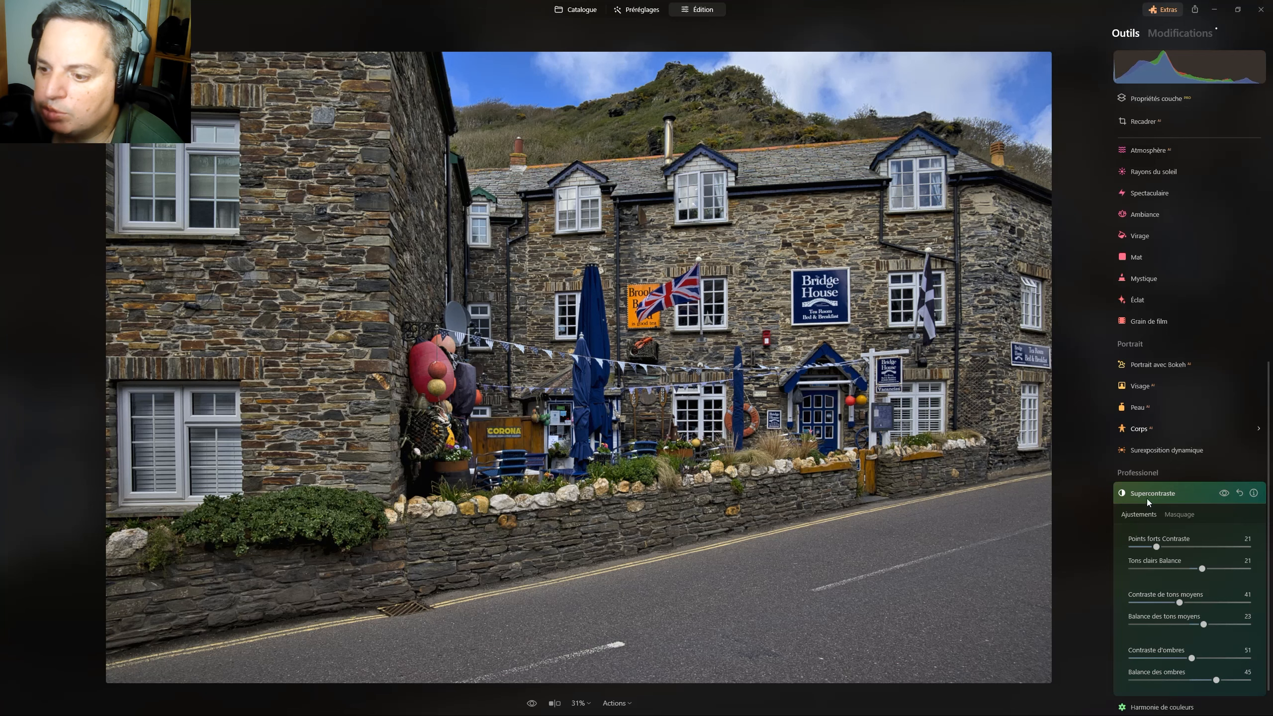
drag(1216, 680, 1208, 680)
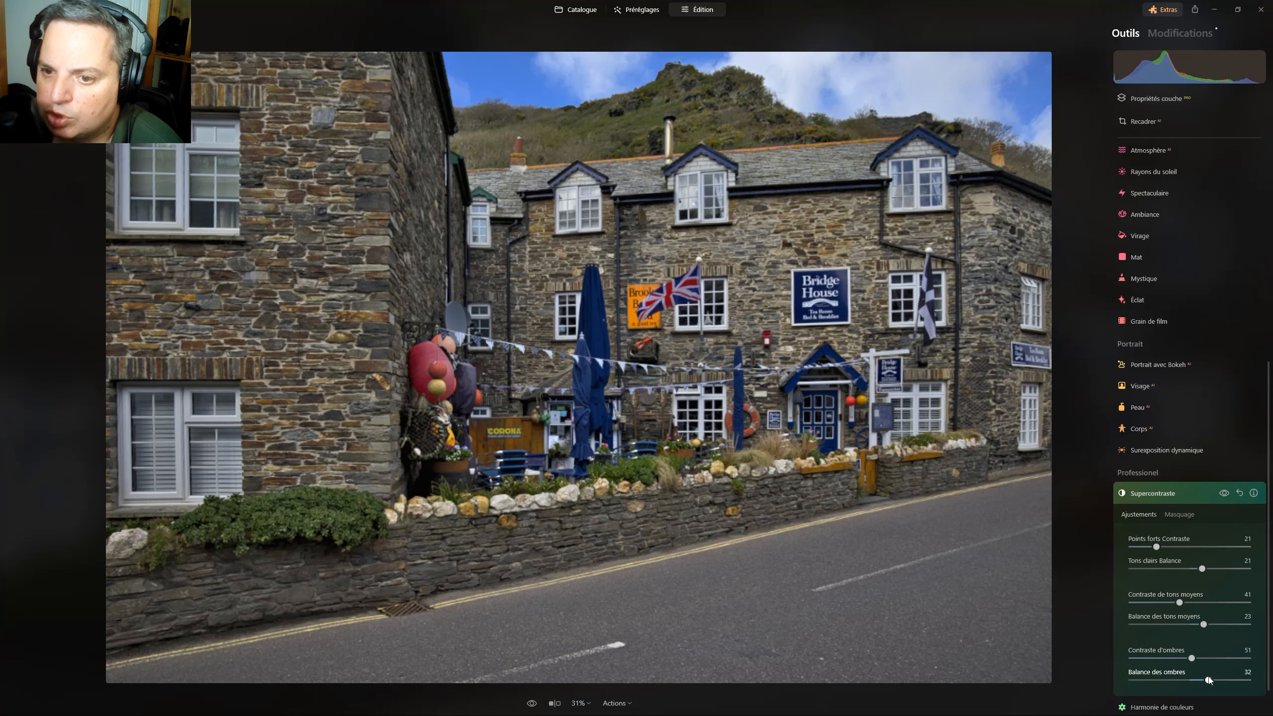
click(1224, 493)
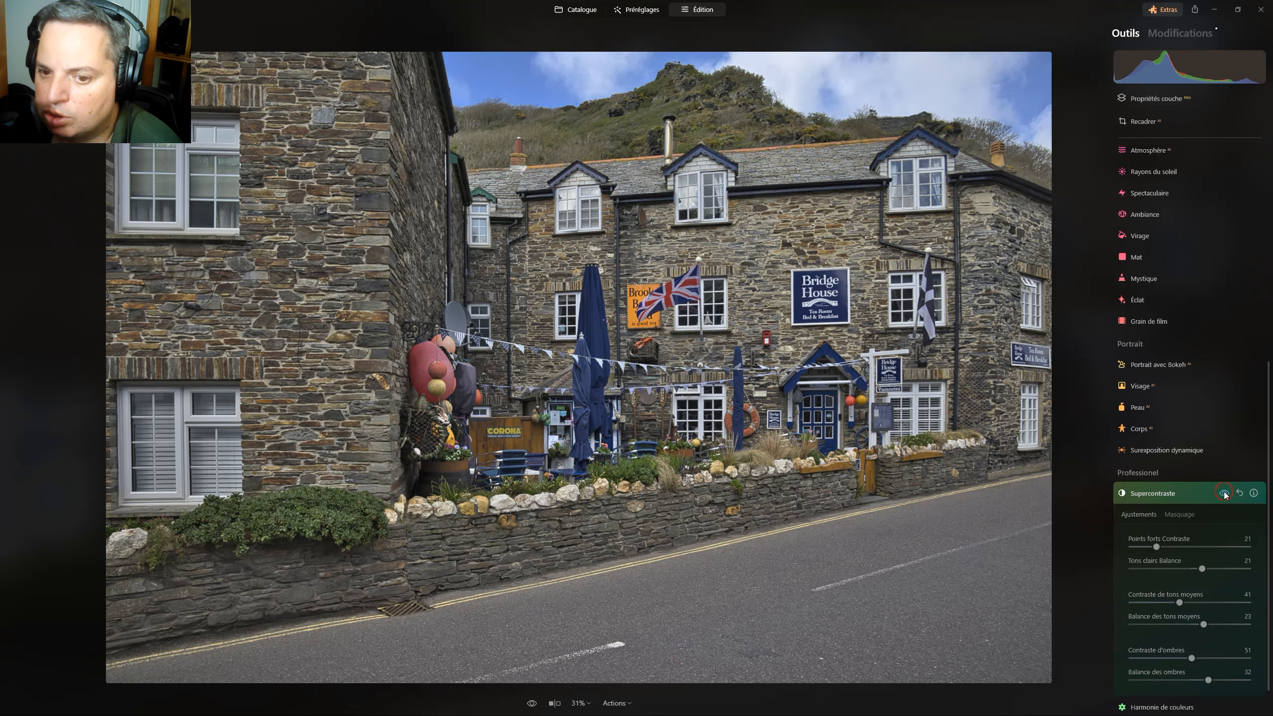
click(1224, 493)
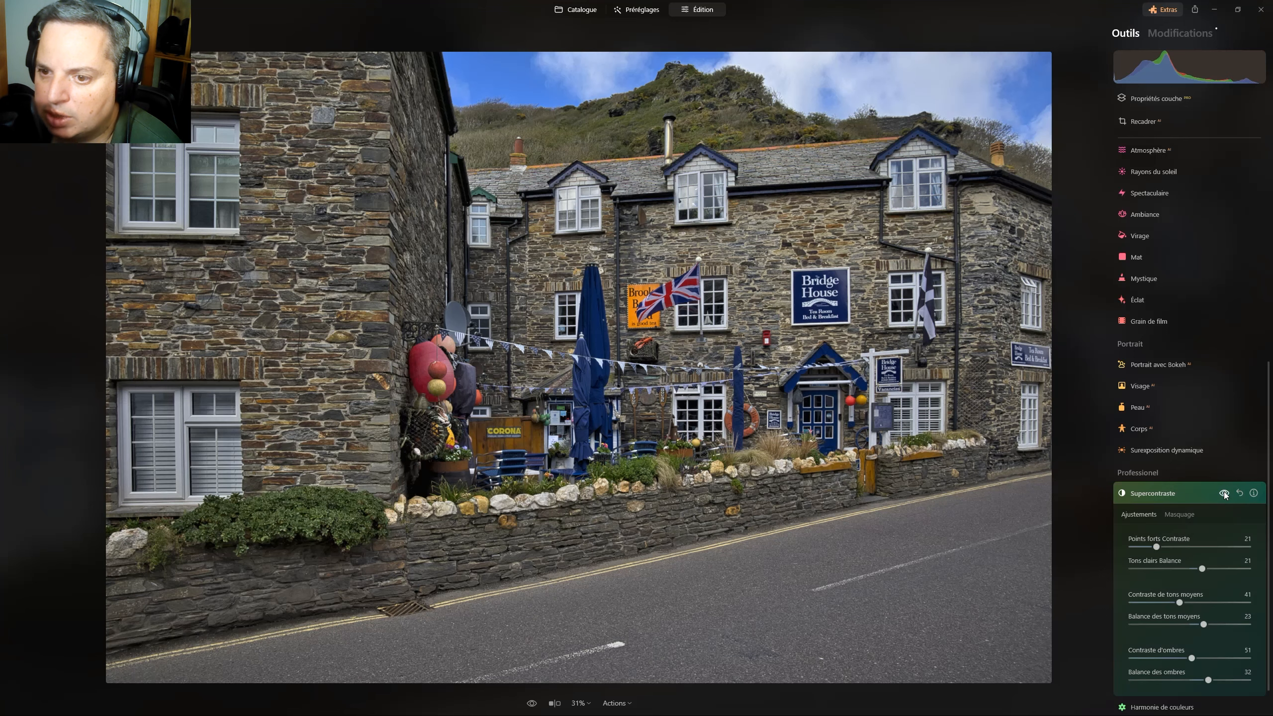
click(1168, 493)
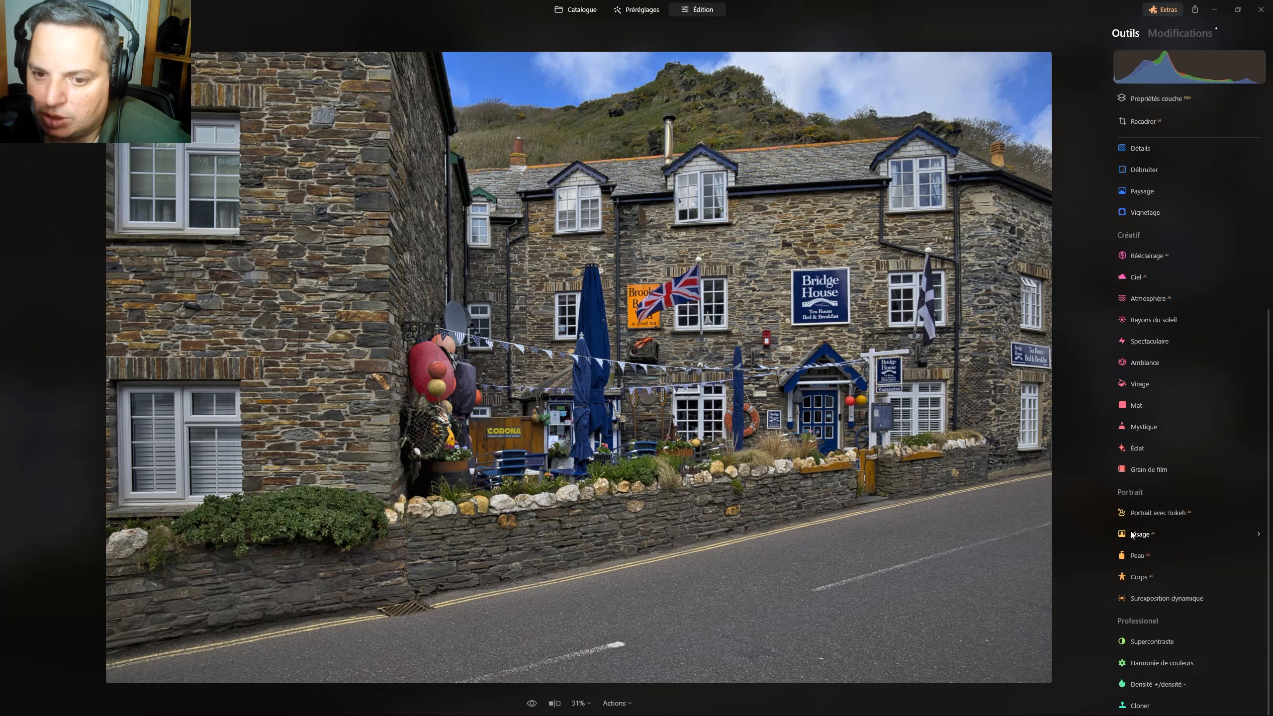
Enhance the photo with Amélioration, setting Accent to 47 and Embellisseur de Ciel to 30
scroll(1126, 460, up, 5)
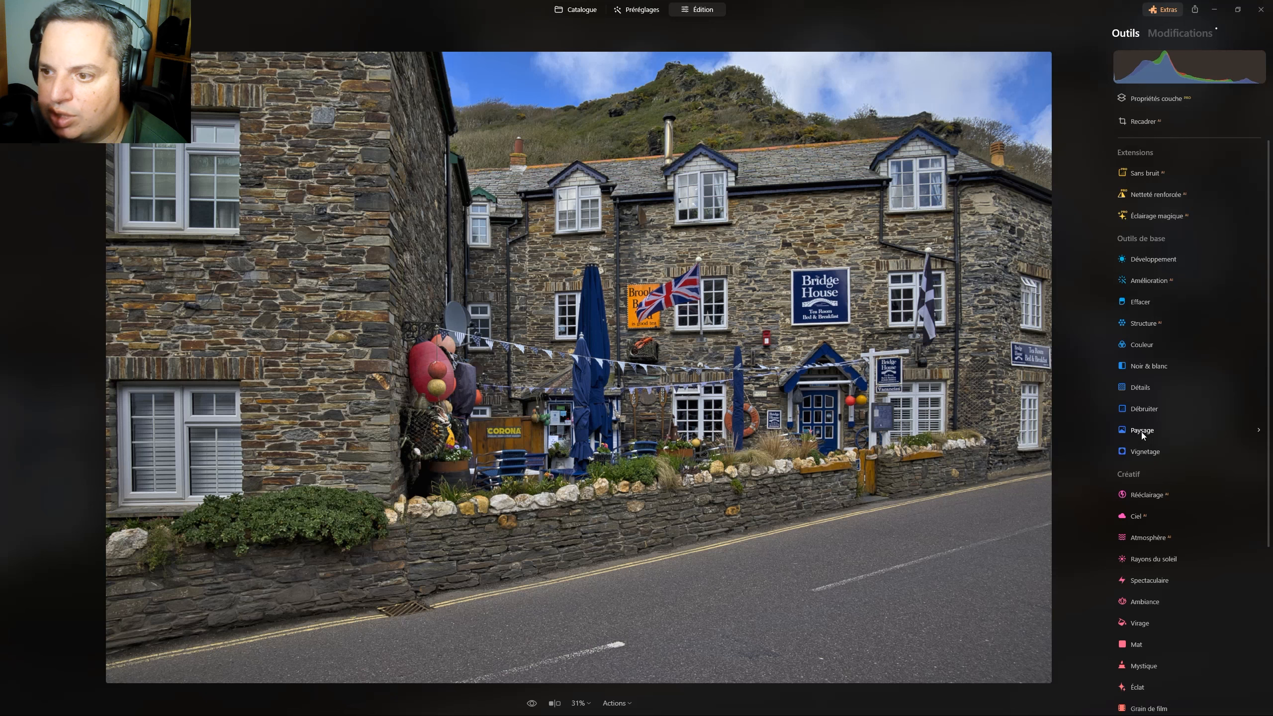
click(1146, 286)
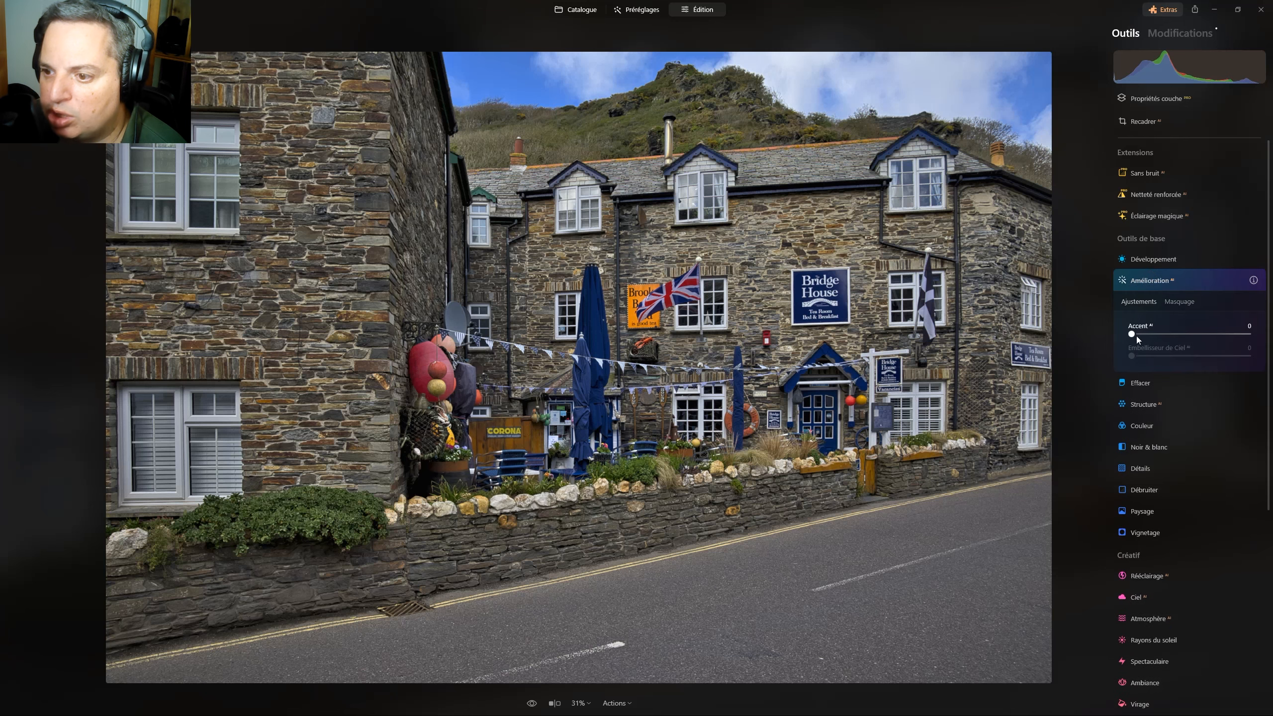
drag(1131, 336, 1181, 331)
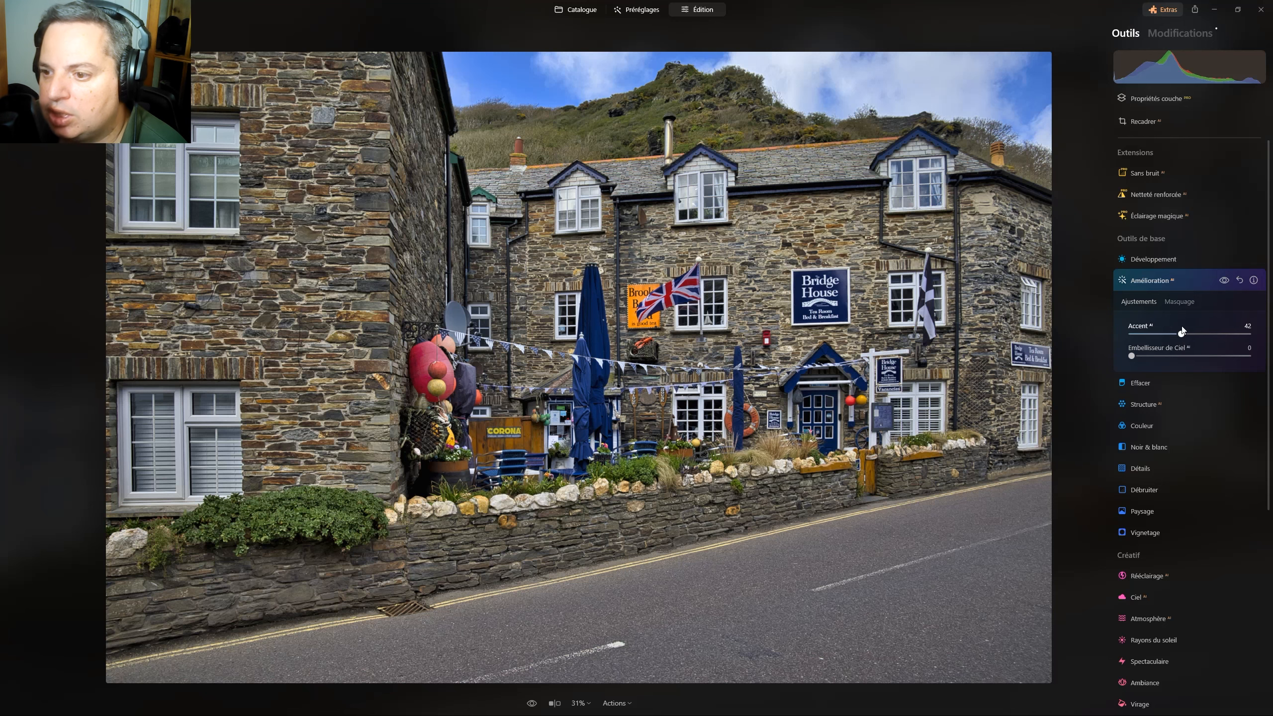
mouse_move(1182, 332)
mouse_down()
mouse_move(1196, 335)
mouse_move(1142, 331)
mouse_move(1173, 326)
mouse_up()
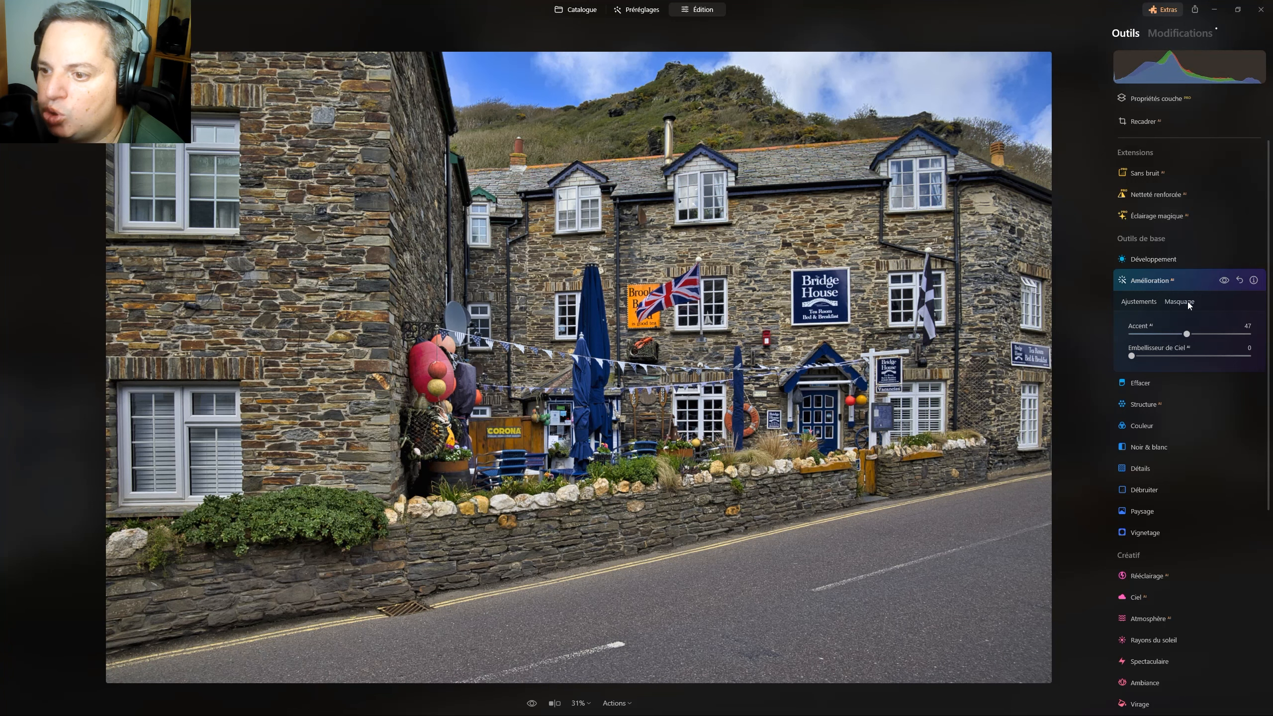
drag(1131, 359, 1166, 357)
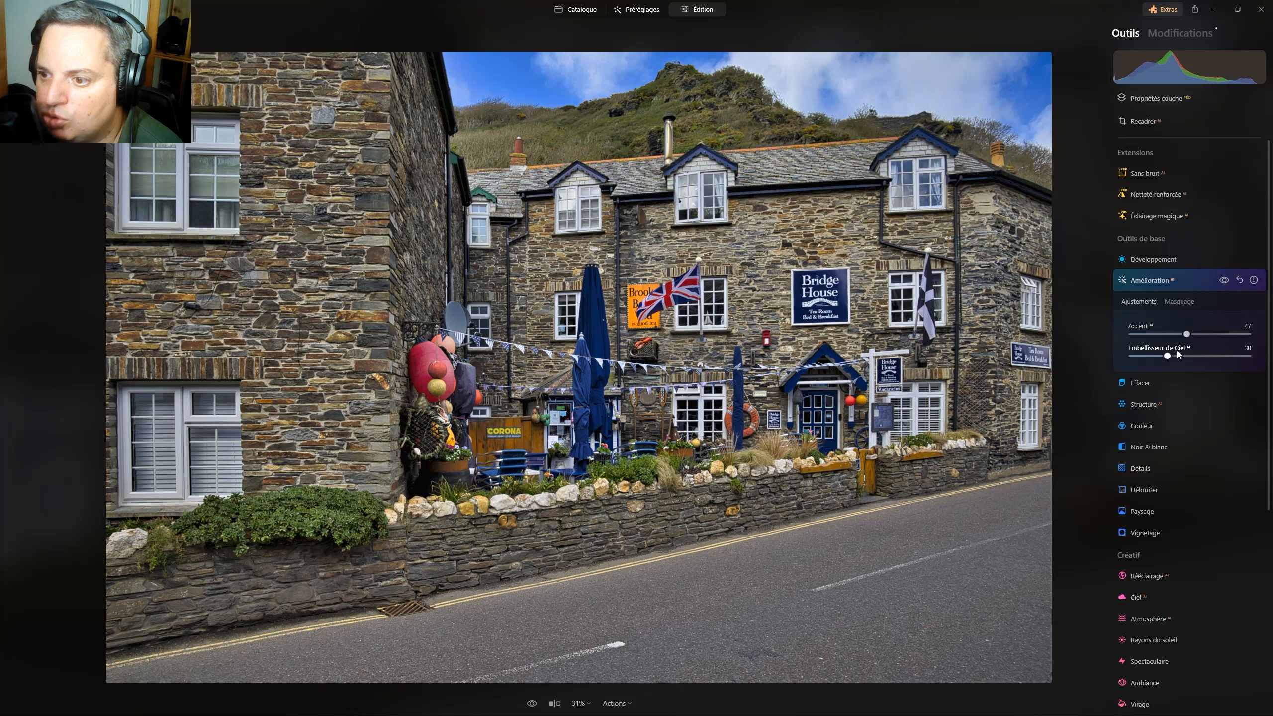
click(1148, 282)
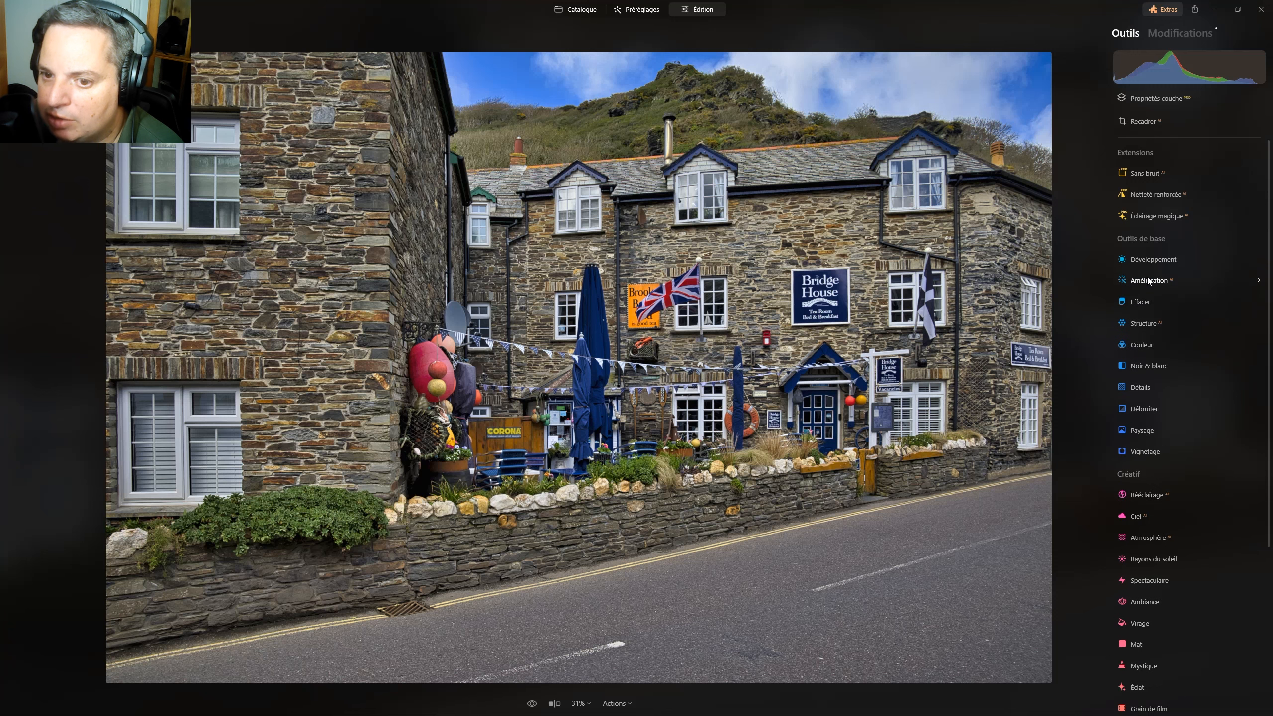
Limit the Structure adjustment to the buildings with an AI mask of Architecture
click(1144, 324)
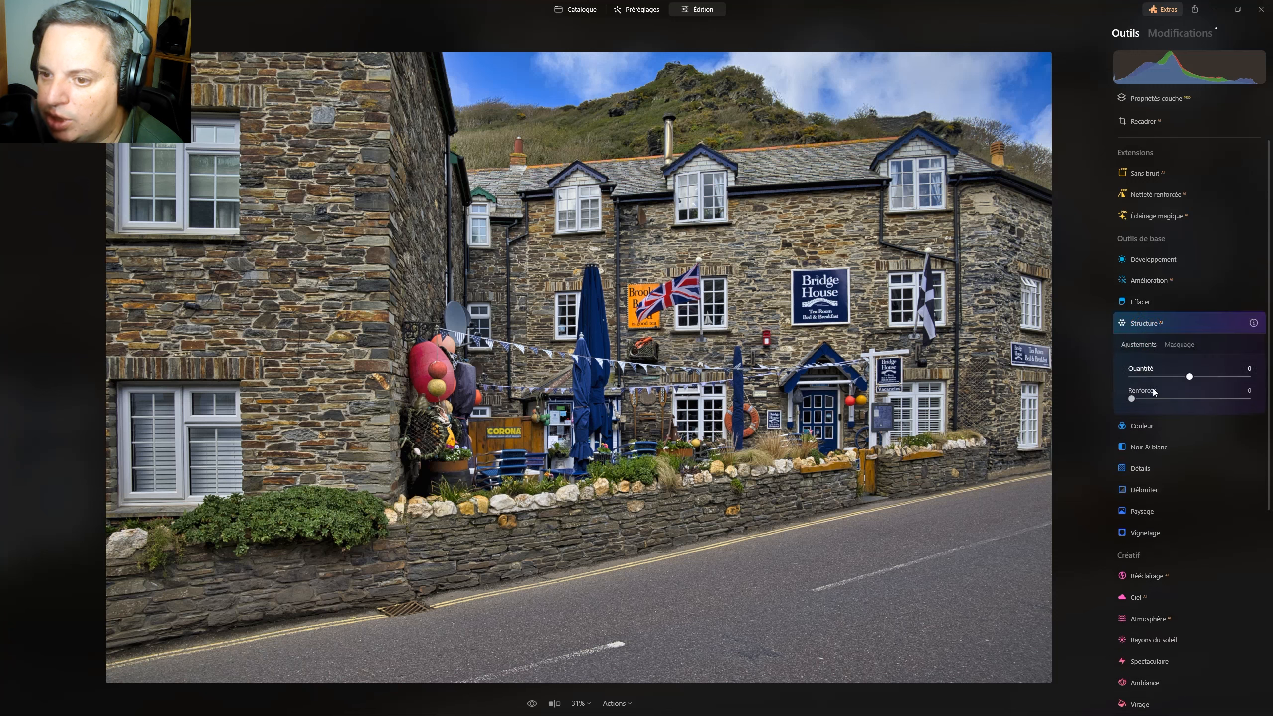
click(1178, 345)
scroll(1183, 332, down, 3)
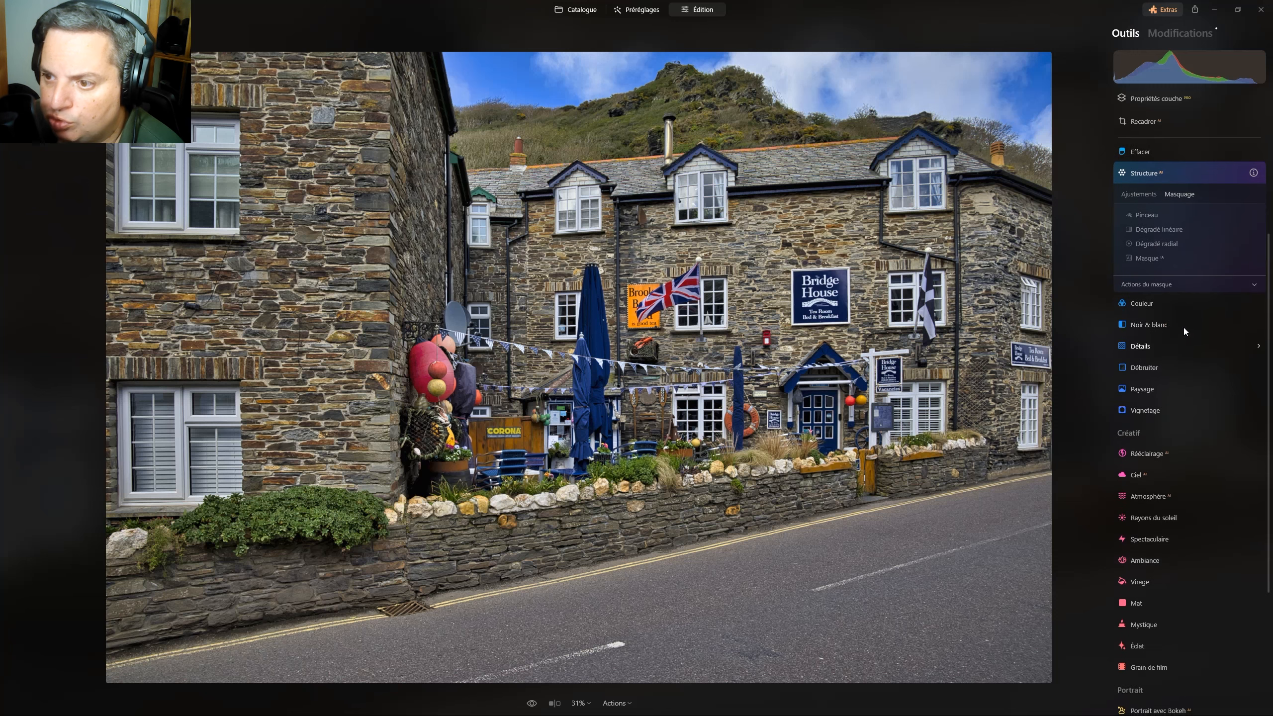
click(1197, 260)
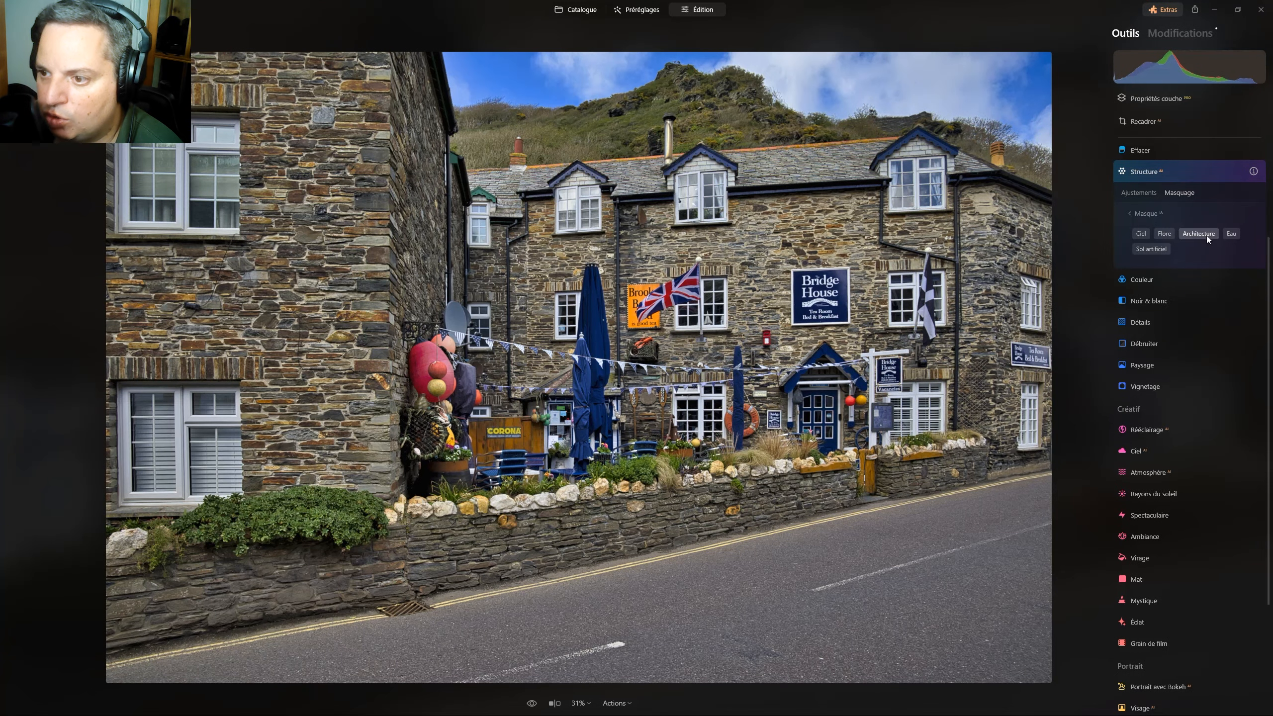
click(1205, 233)
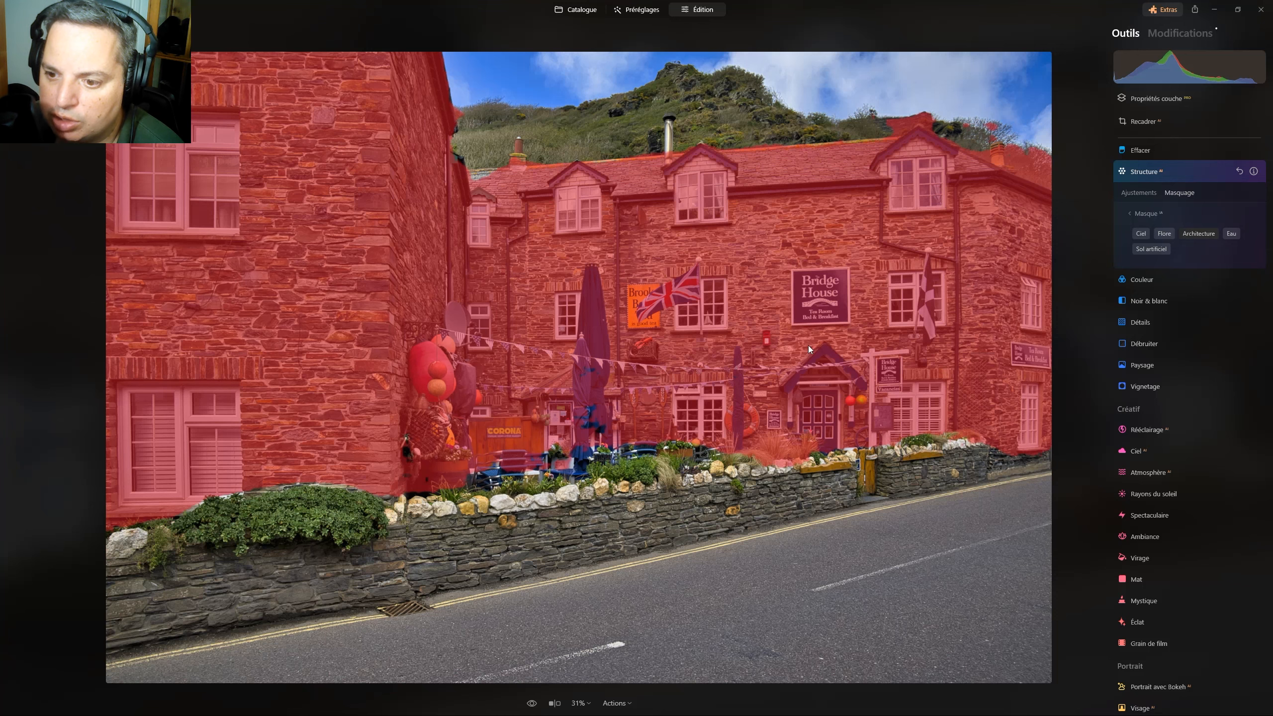
Set the Structure Quantité to 44 for the masked buildings
click(1138, 192)
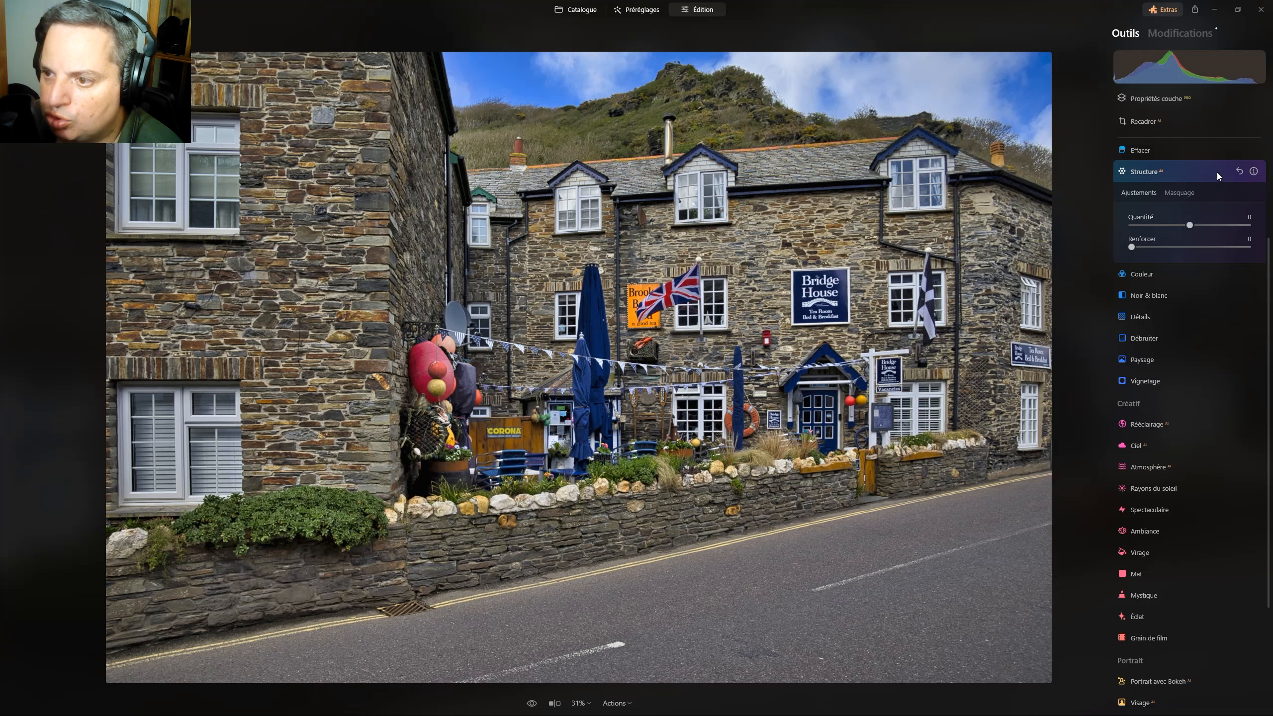
drag(1190, 225, 1197, 226)
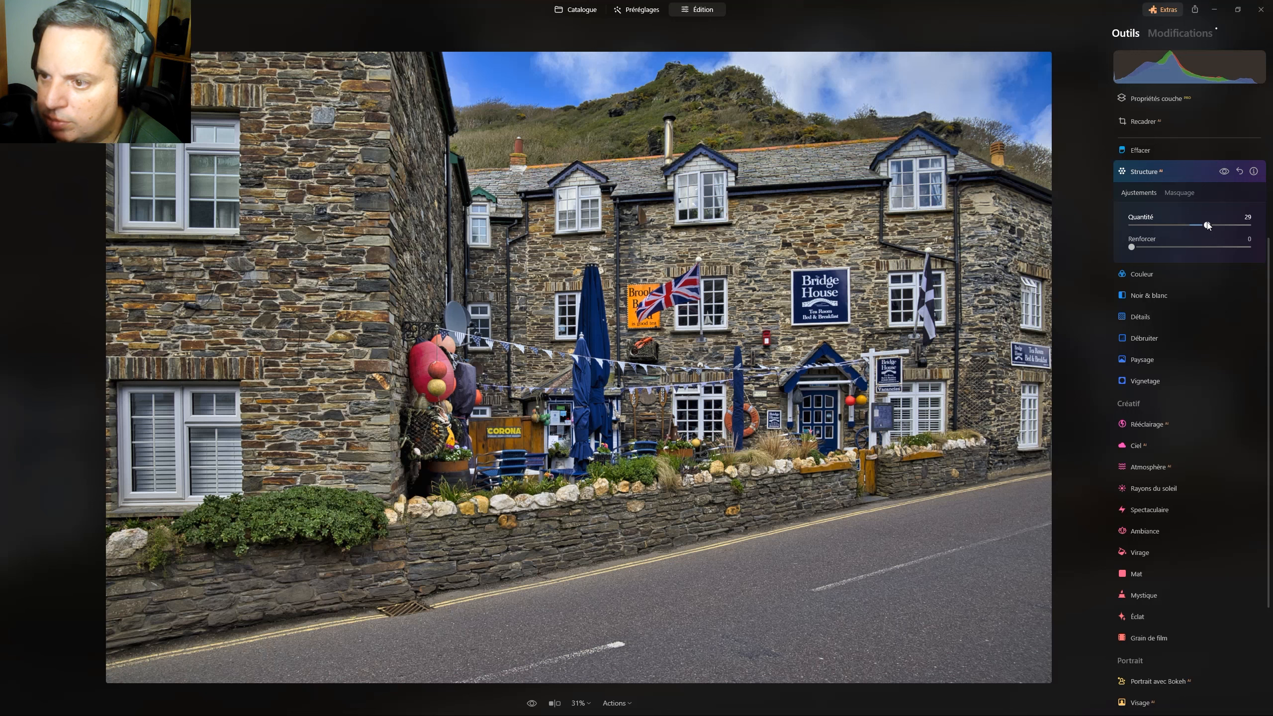
mouse_move(1221, 225)
mouse_down()
mouse_move(1186, 223)
mouse_move(1216, 224)
mouse_up()
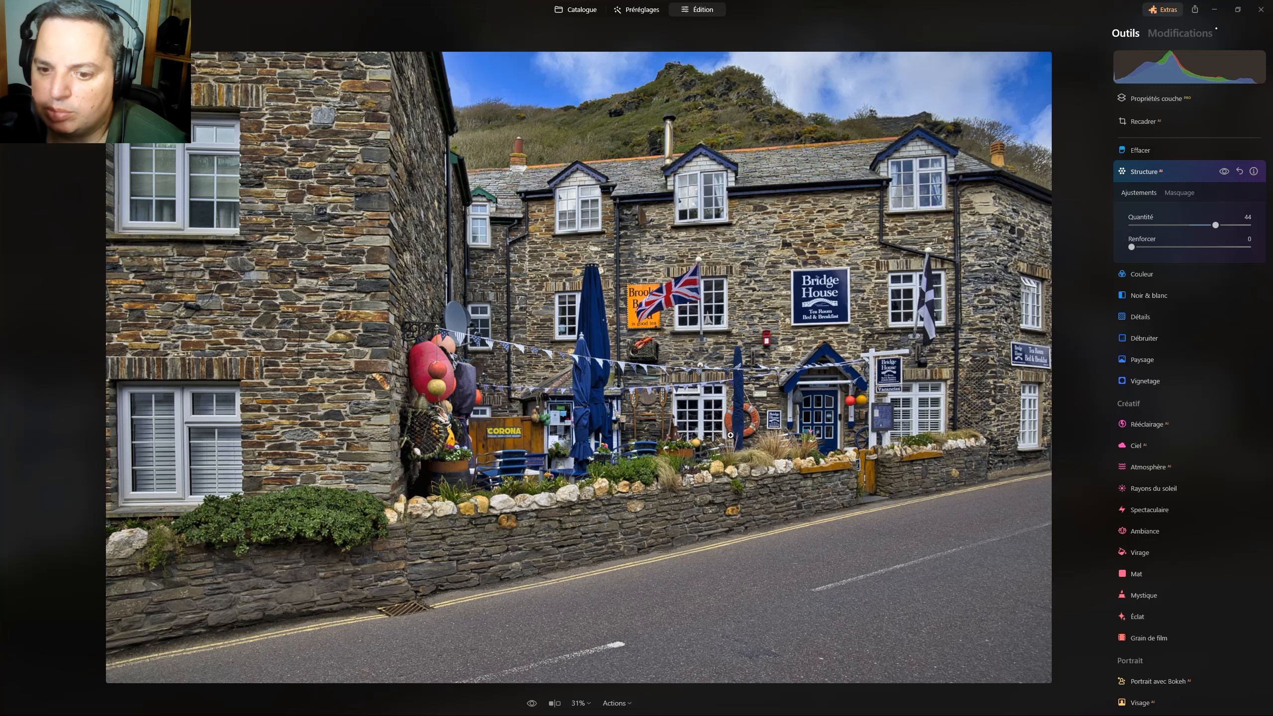
Paint the low stone wall along the road into the Structure mask with the size 100 Pinceau at full intensity
click(1180, 193)
click(1149, 215)
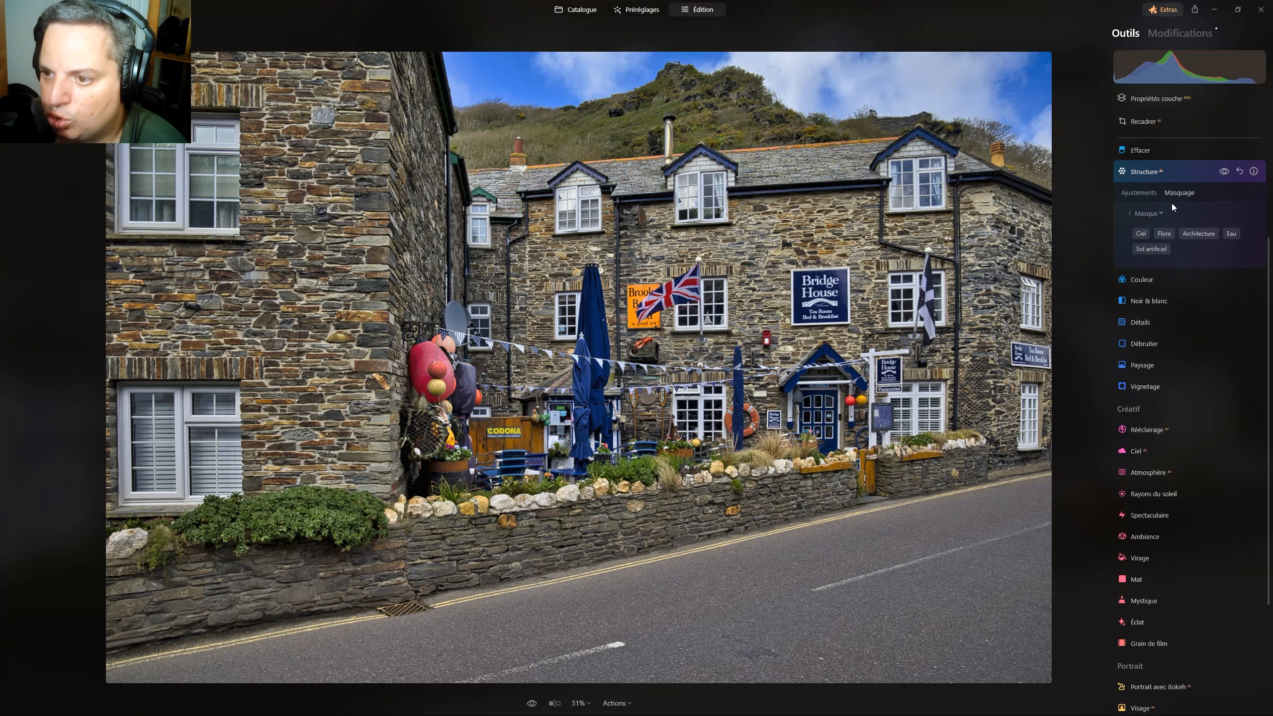
click(1146, 213)
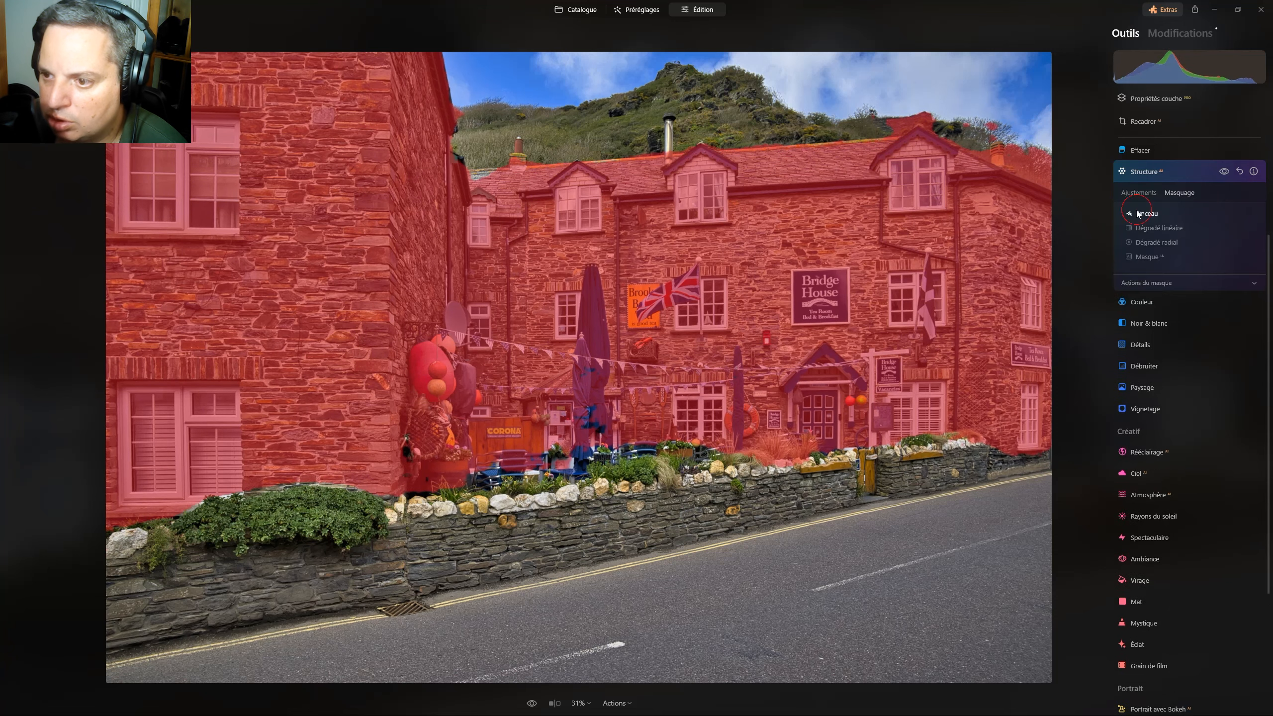
click(1147, 215)
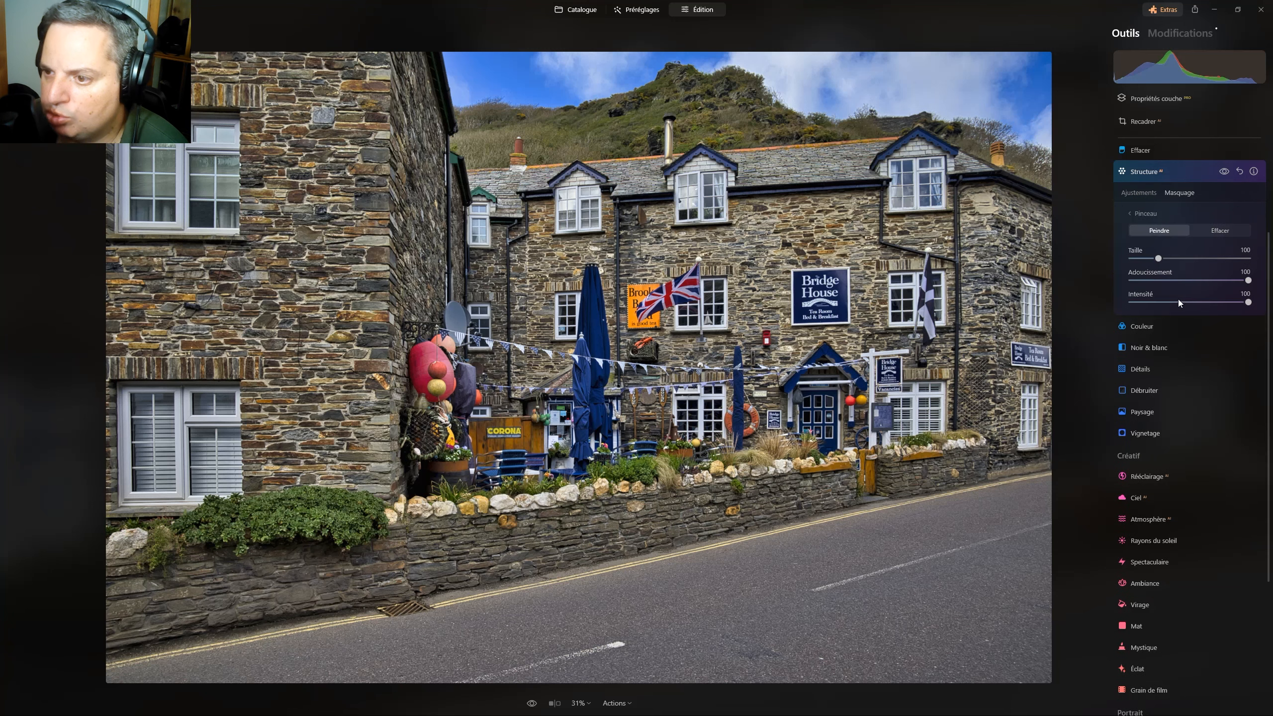
click(1141, 217)
click(1146, 215)
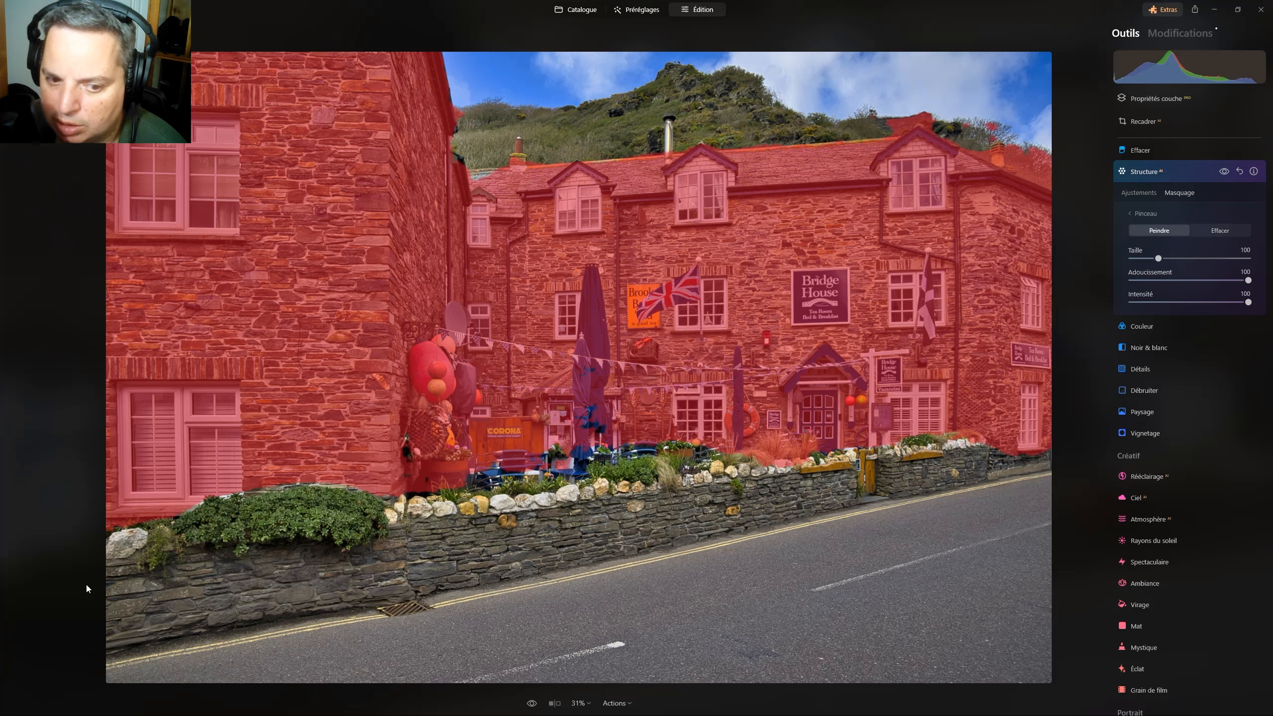
mouse_move(125, 562)
mouse_down()
mouse_move(177, 560)
mouse_move(131, 583)
mouse_move(122, 612)
mouse_move(150, 620)
mouse_move(754, 509)
mouse_move(394, 544)
mouse_move(483, 531)
mouse_move(421, 529)
mouse_move(438, 525)
mouse_move(763, 489)
mouse_move(803, 489)
mouse_move(756, 498)
mouse_move(829, 494)
mouse_move(1040, 450)
mouse_up()
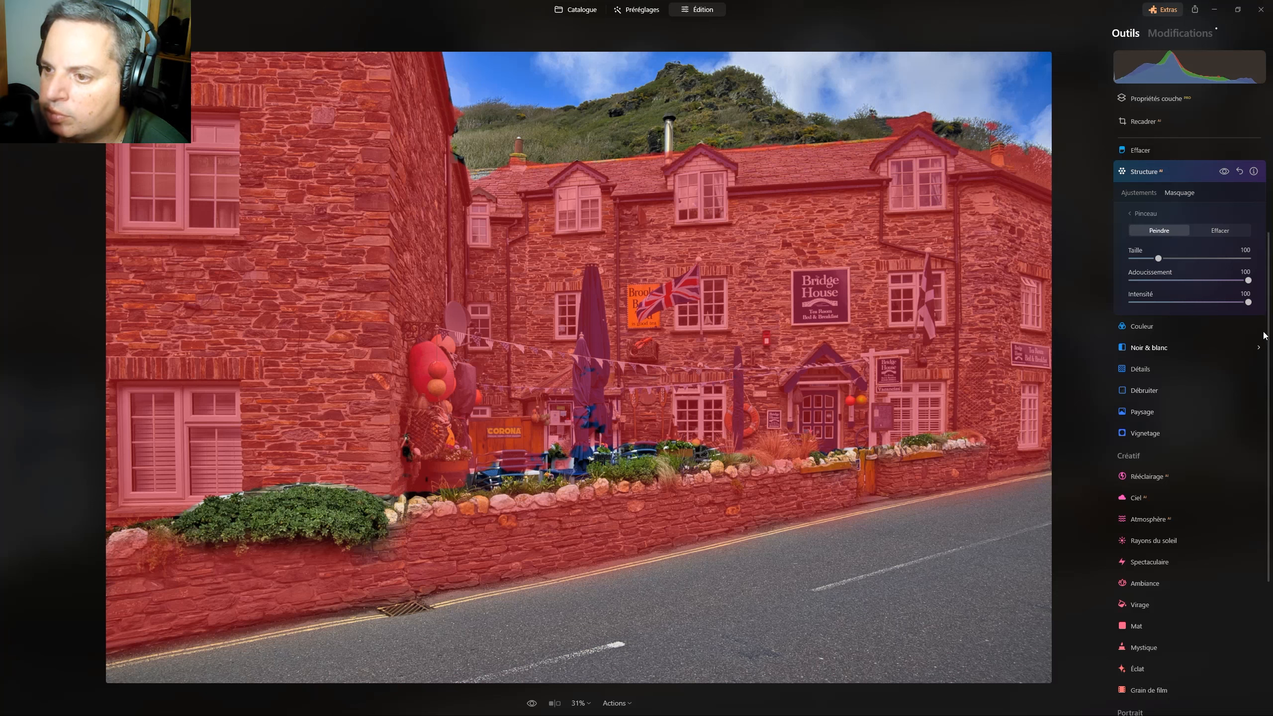
Compare the photo with and without the Structure effect to judge the added texture on the stonework
click(1140, 192)
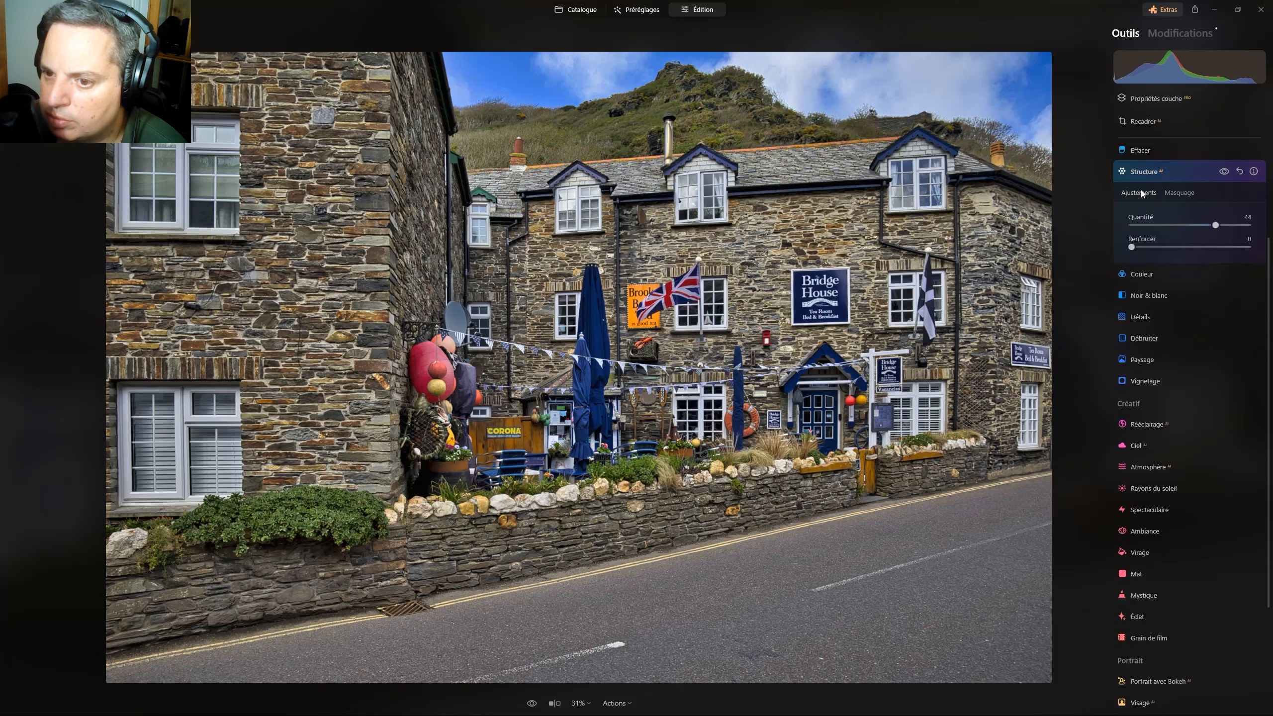
click(1224, 172)
click(1224, 172)
click(1224, 173)
click(1224, 173)
click(1224, 173)
click(1224, 172)
Erase the Structure mask spill from the hillside trees above the inn's roof at brush size 100, and set the painting brush size to 28
click(1179, 192)
click(1219, 230)
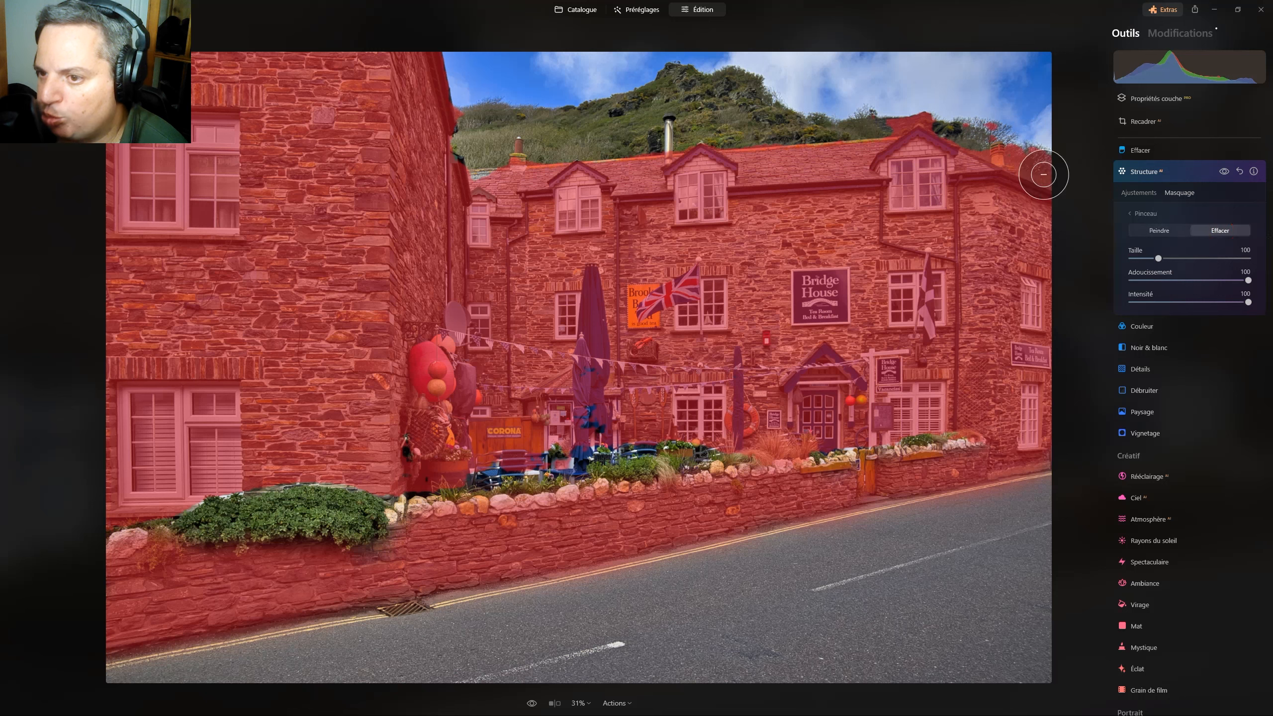
mouse_move(1019, 142)
mouse_down()
mouse_move(1014, 115)
mouse_move(1032, 156)
mouse_move(1024, 132)
mouse_move(1054, 149)
mouse_move(1010, 116)
mouse_move(953, 101)
mouse_move(955, 83)
mouse_move(889, 104)
mouse_move(888, 93)
mouse_move(889, 110)
mouse_move(938, 77)
mouse_move(878, 93)
mouse_move(878, 116)
mouse_up()
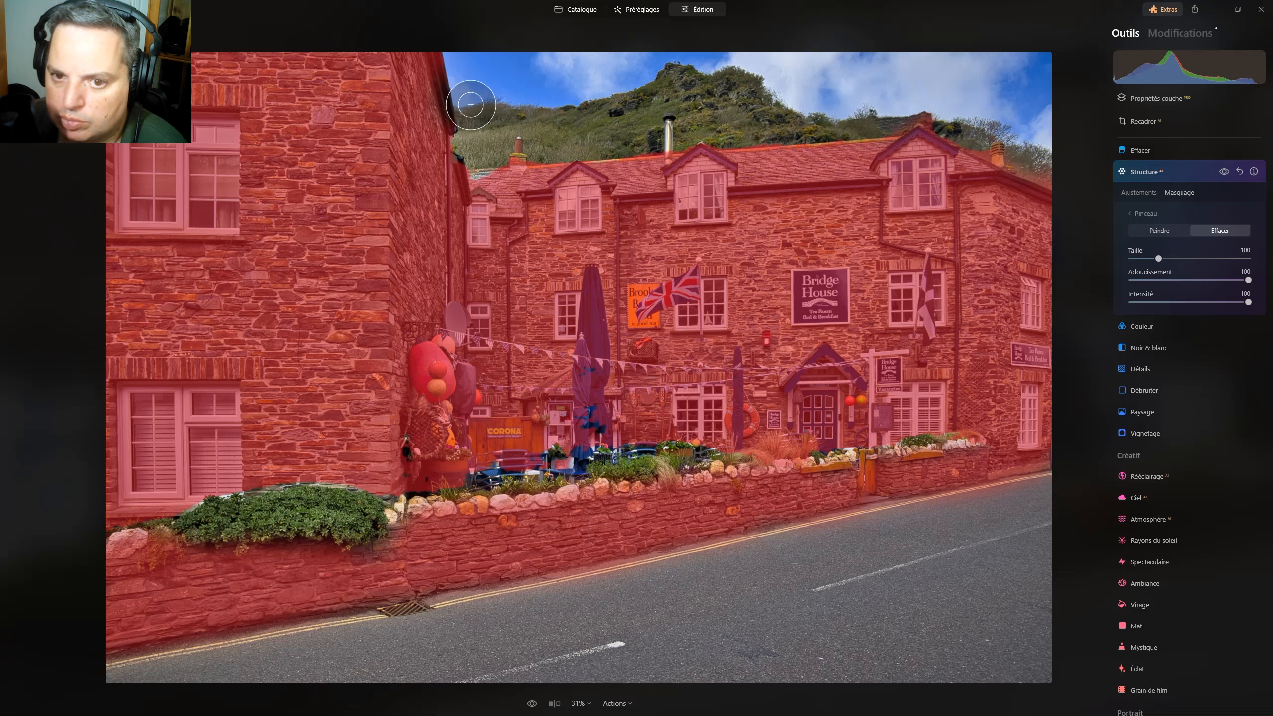
click(1164, 233)
drag(1158, 258, 1136, 258)
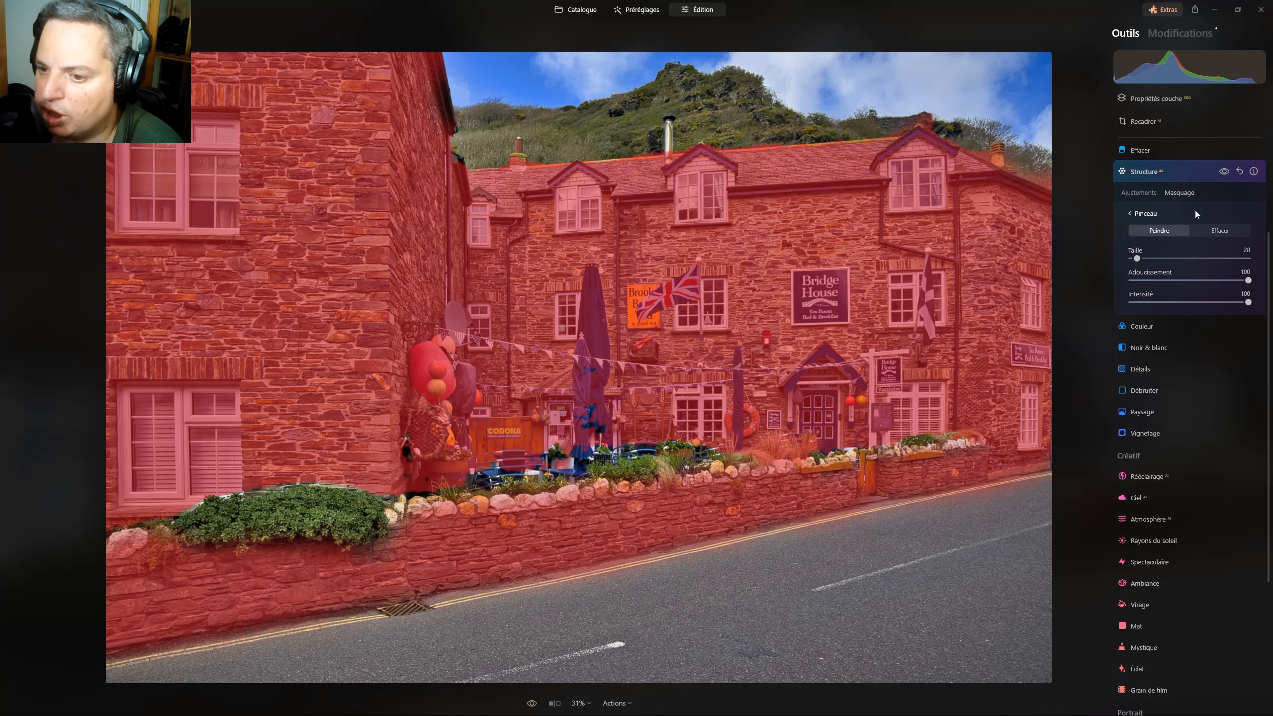
click(1144, 213)
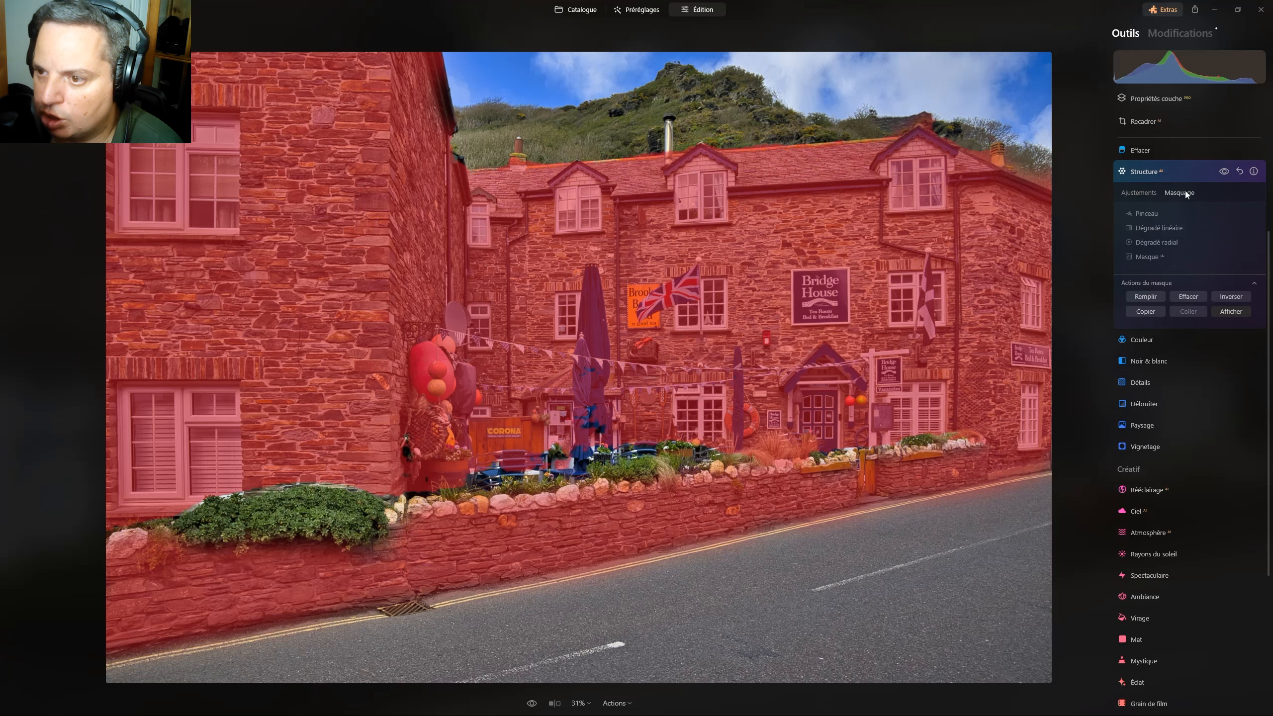
click(1138, 194)
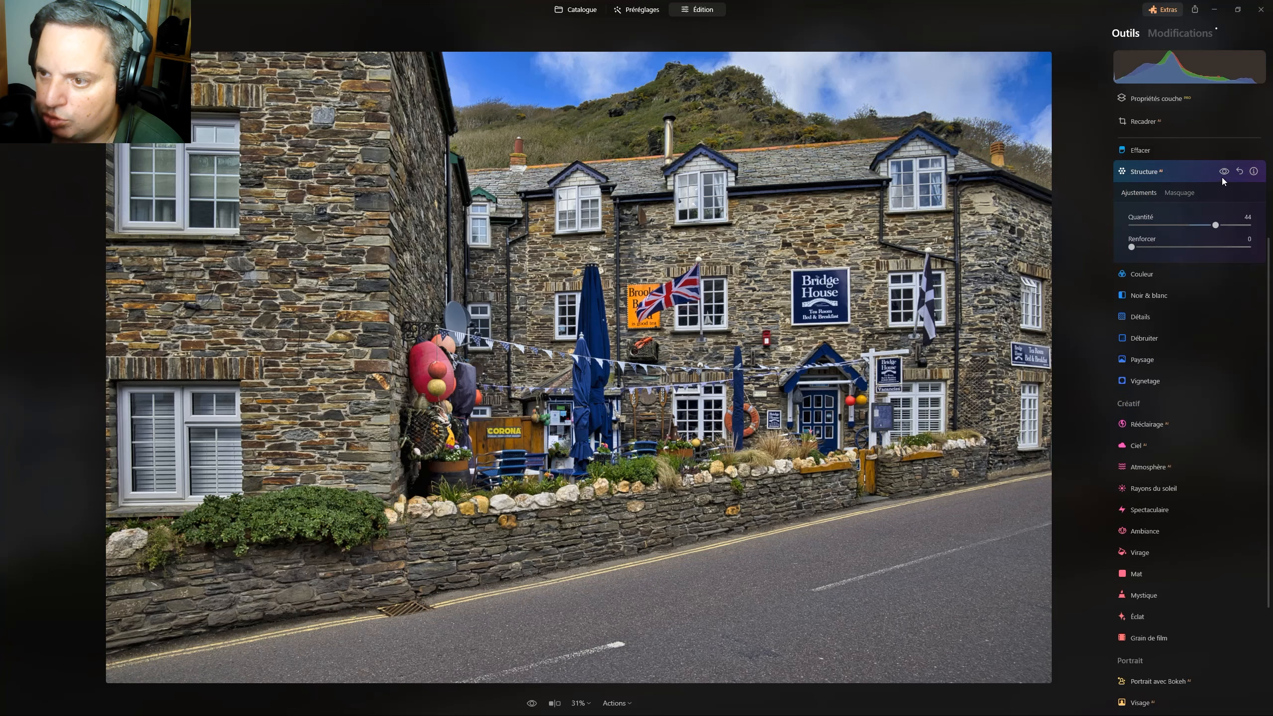
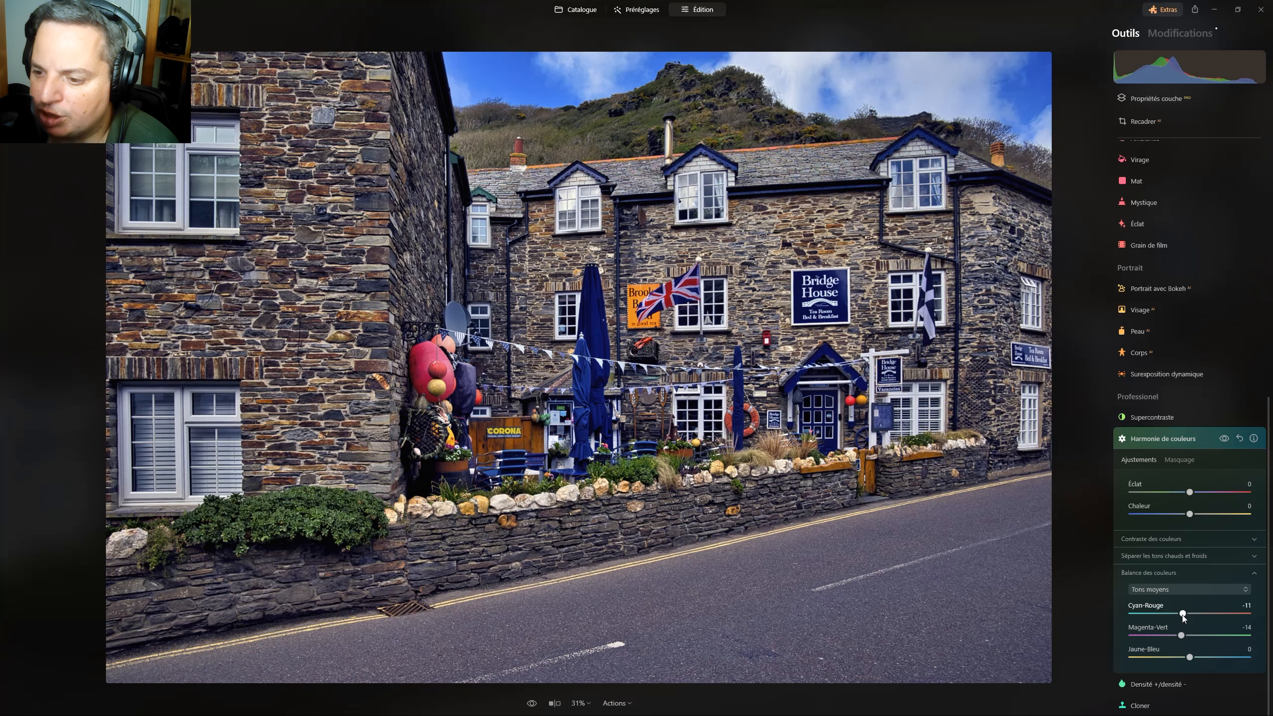
Set Jaune-Bleu to -23 for the midtones in Harmonie de couleurs and compare the result with the effect off
drag(1190, 658, 1176, 658)
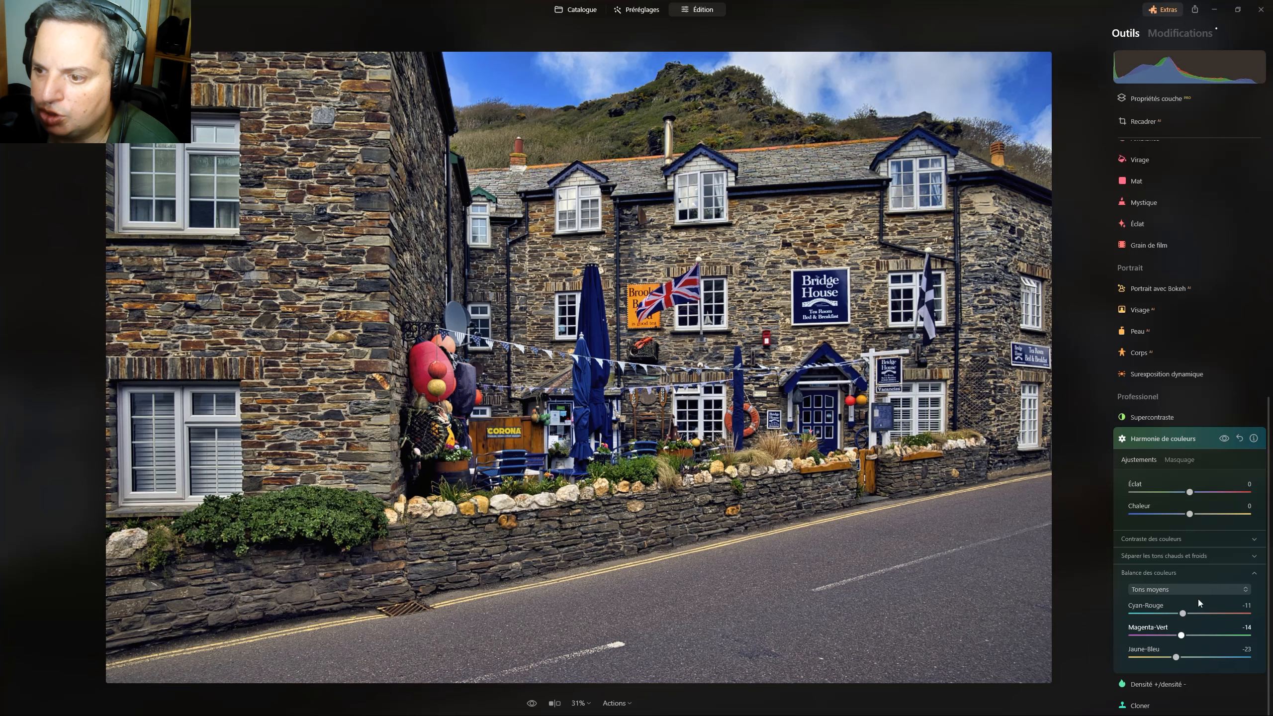
click(1224, 440)
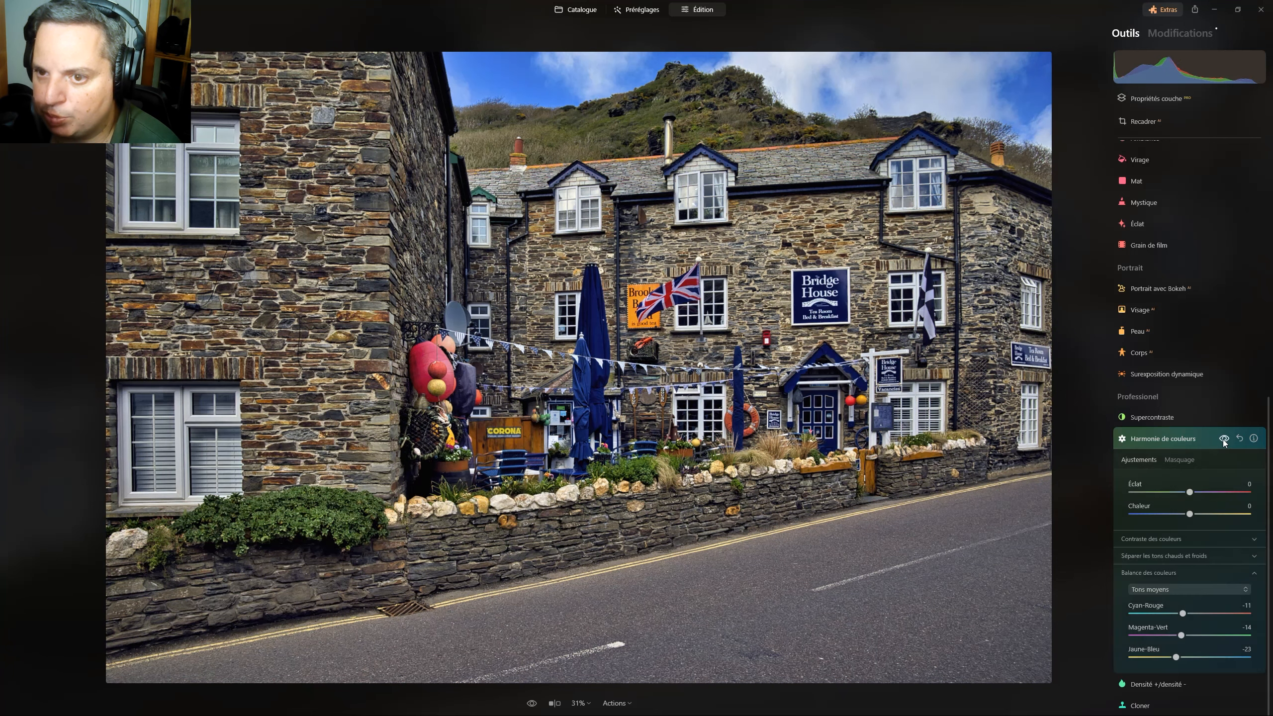
click(1157, 439)
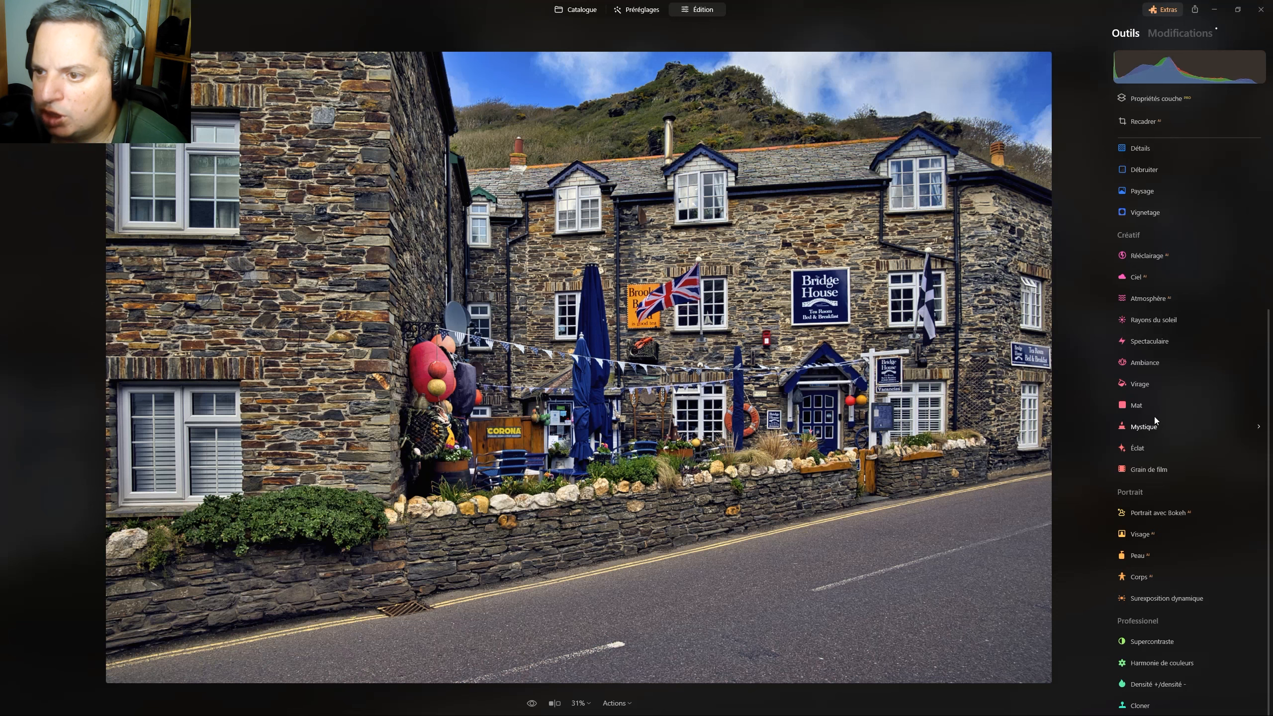
Warm the whole photo with the Heure dorée effect of the Paysage tool
click(1138, 191)
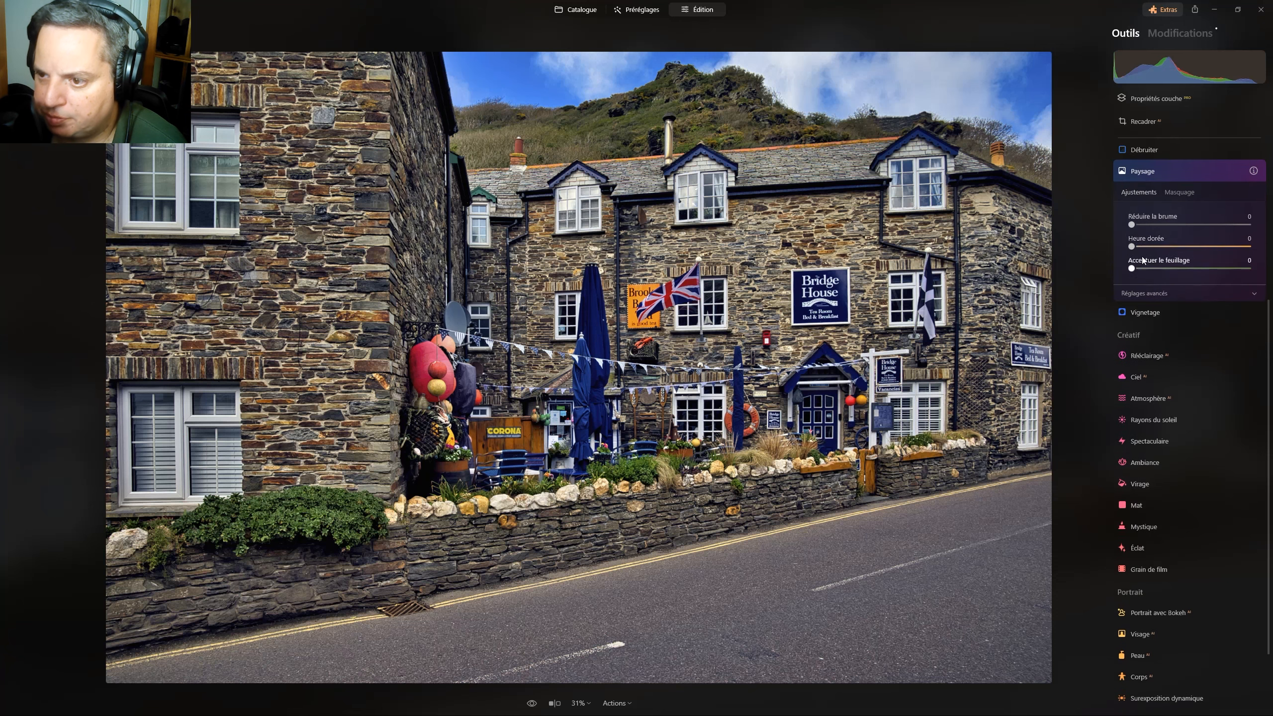
click(1163, 247)
drag(1162, 247, 1171, 247)
click(1136, 171)
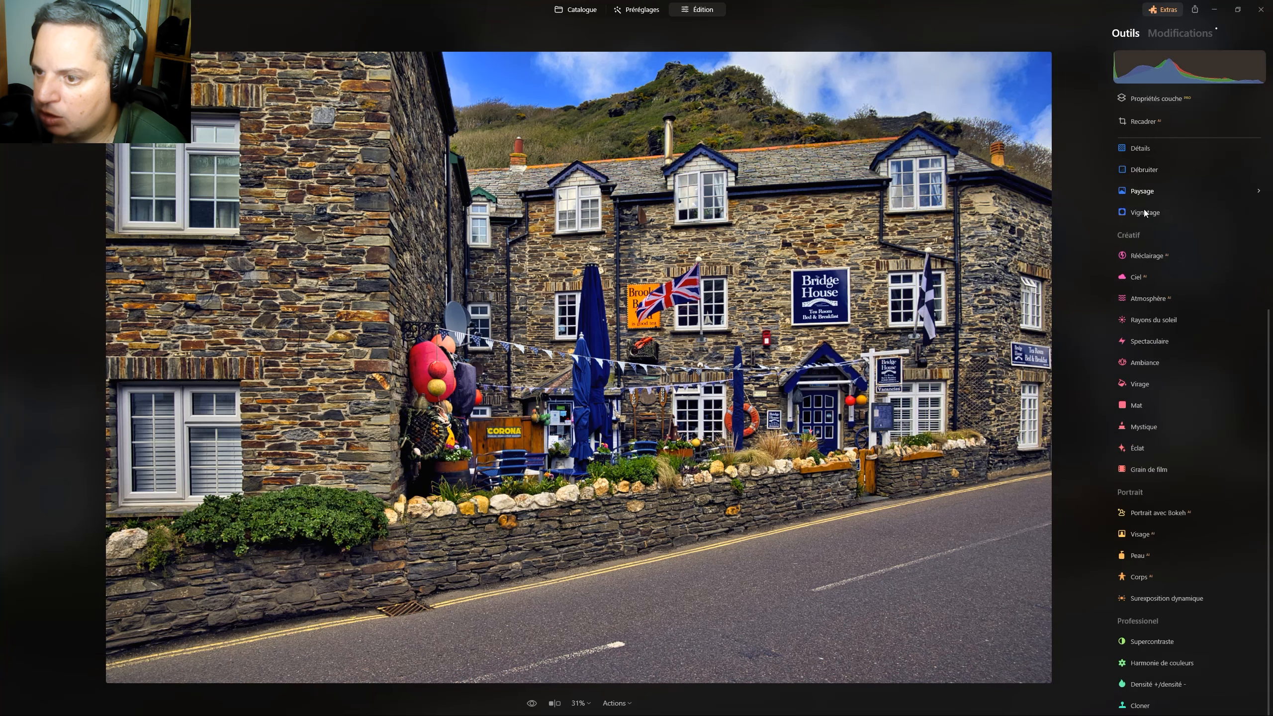
Reduce the Bleu saturation to -44 in the HSL settings of the Couleur tool
scroll(1150, 259, up, 3)
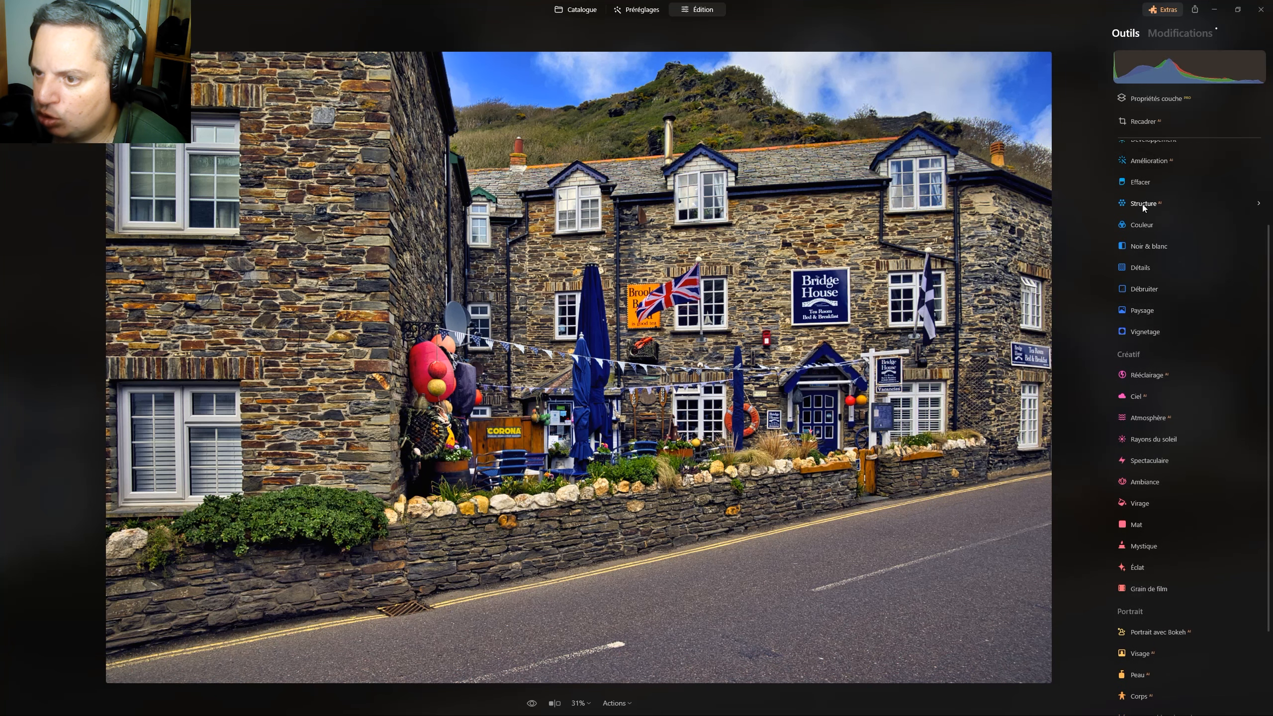
click(1151, 225)
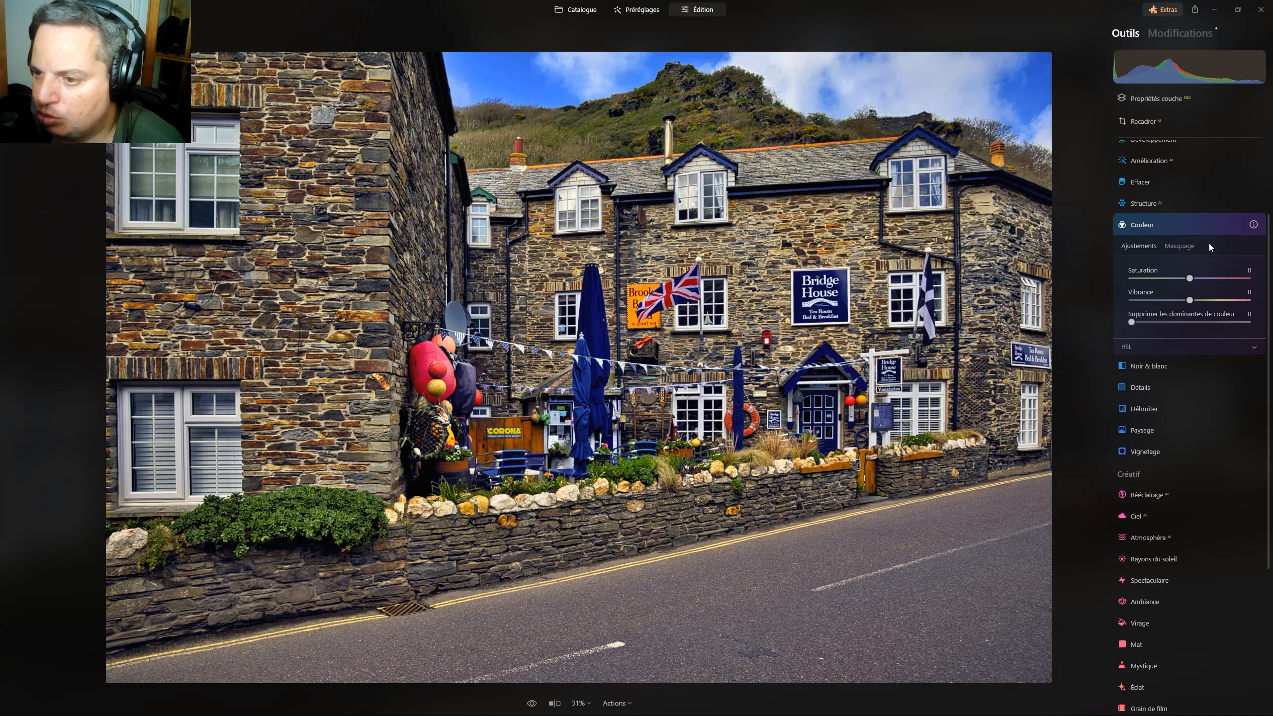
click(1128, 347)
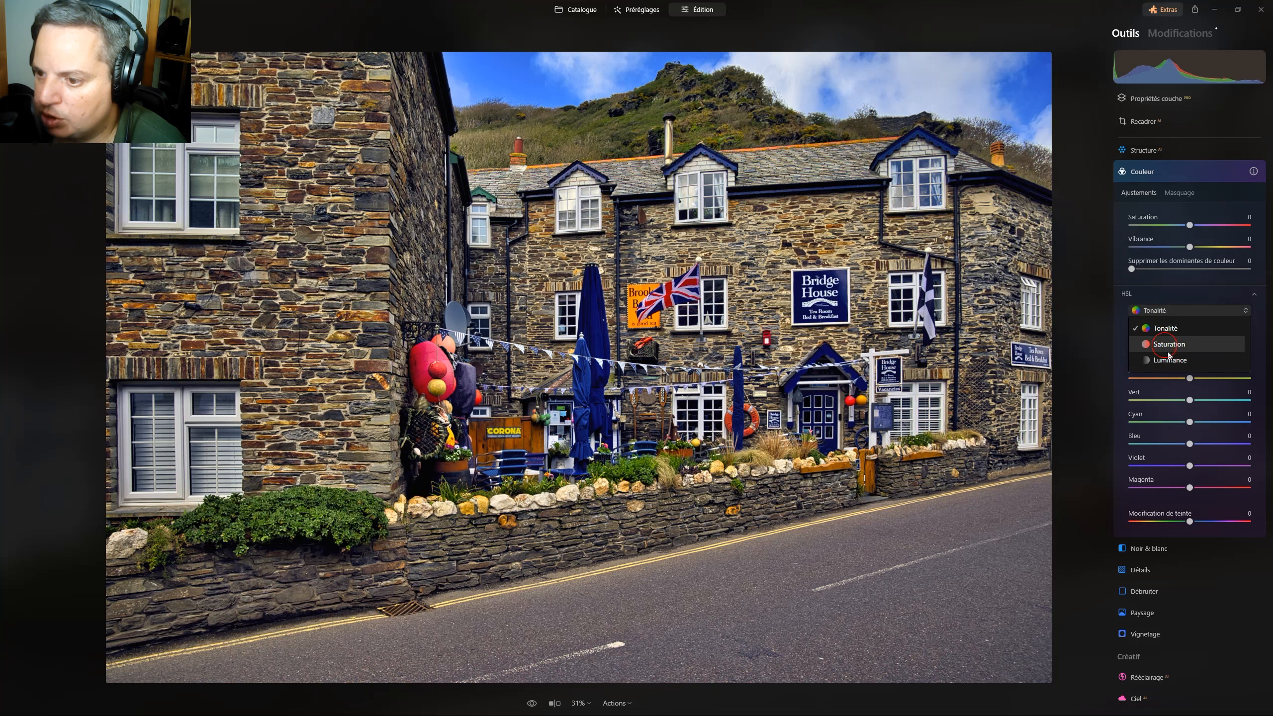
click(1167, 344)
drag(1190, 444, 1172, 444)
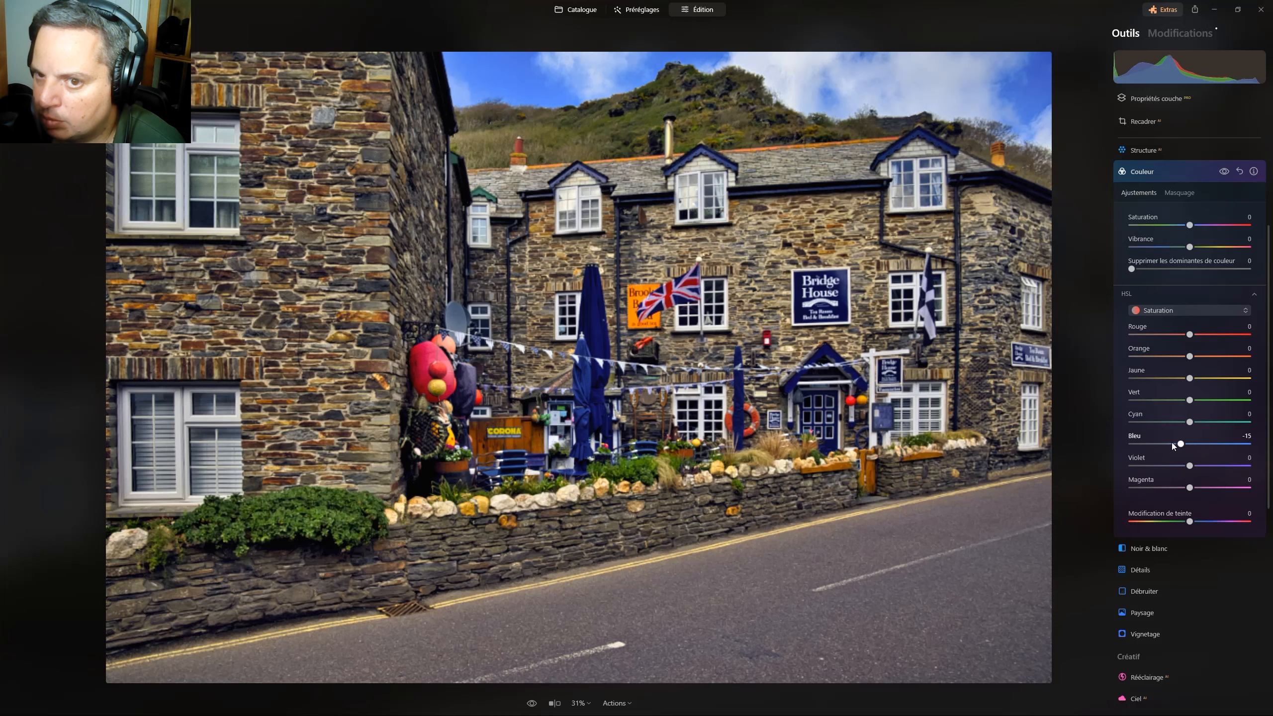
click(1163, 444)
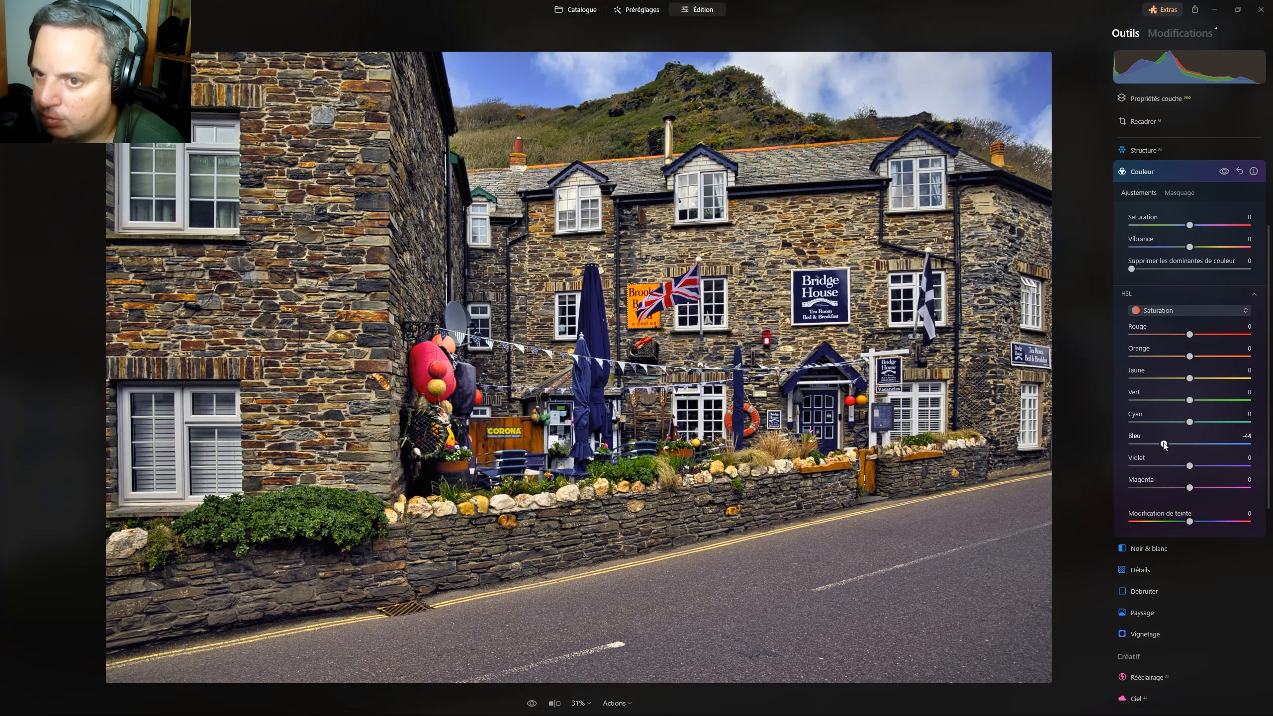
Set the Bleu luminance to -23 in the Couleur tool's HSL settings
click(1178, 311)
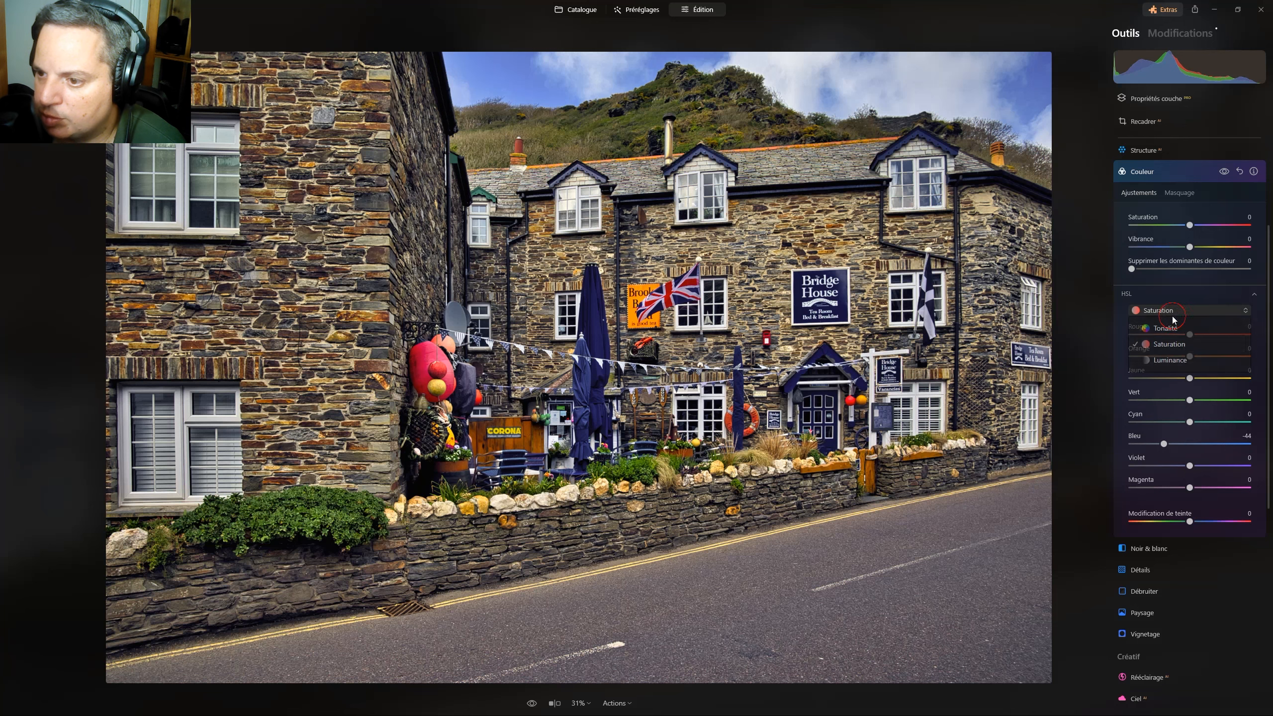
click(1180, 360)
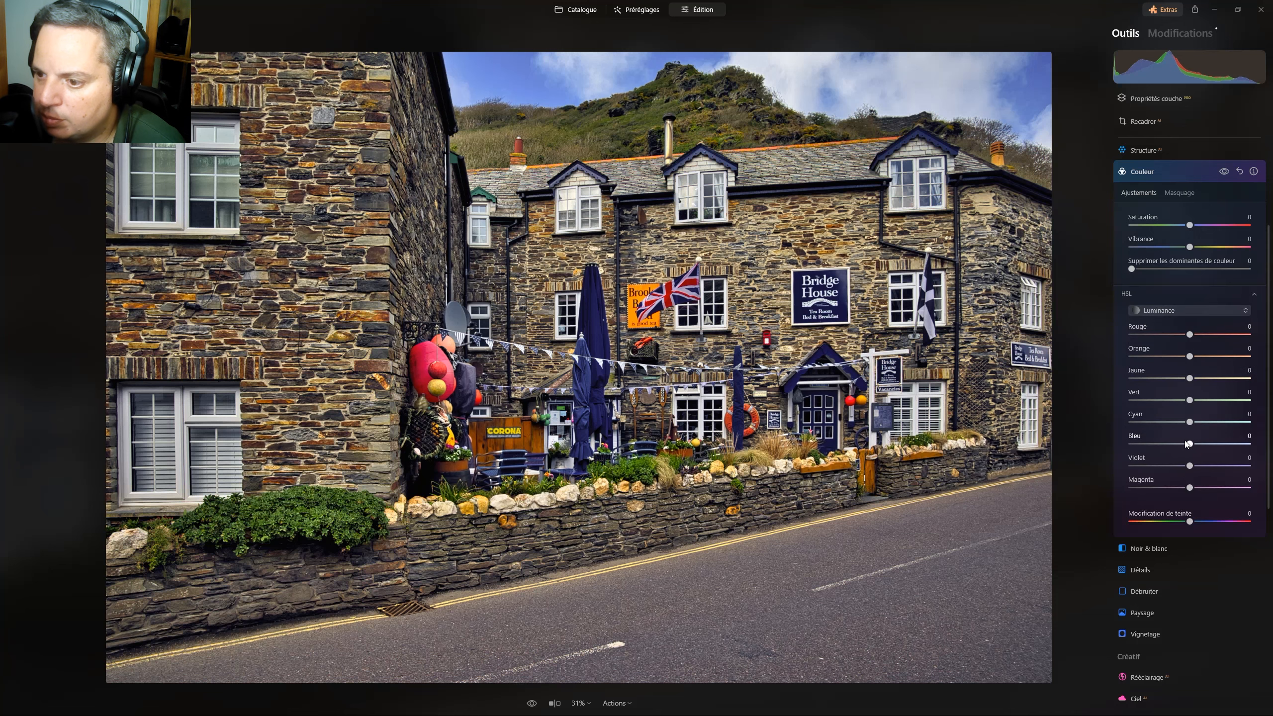
mouse_move(1190, 446)
mouse_down()
mouse_move(1166, 440)
mouse_move(1192, 430)
mouse_move(1178, 429)
mouse_up()
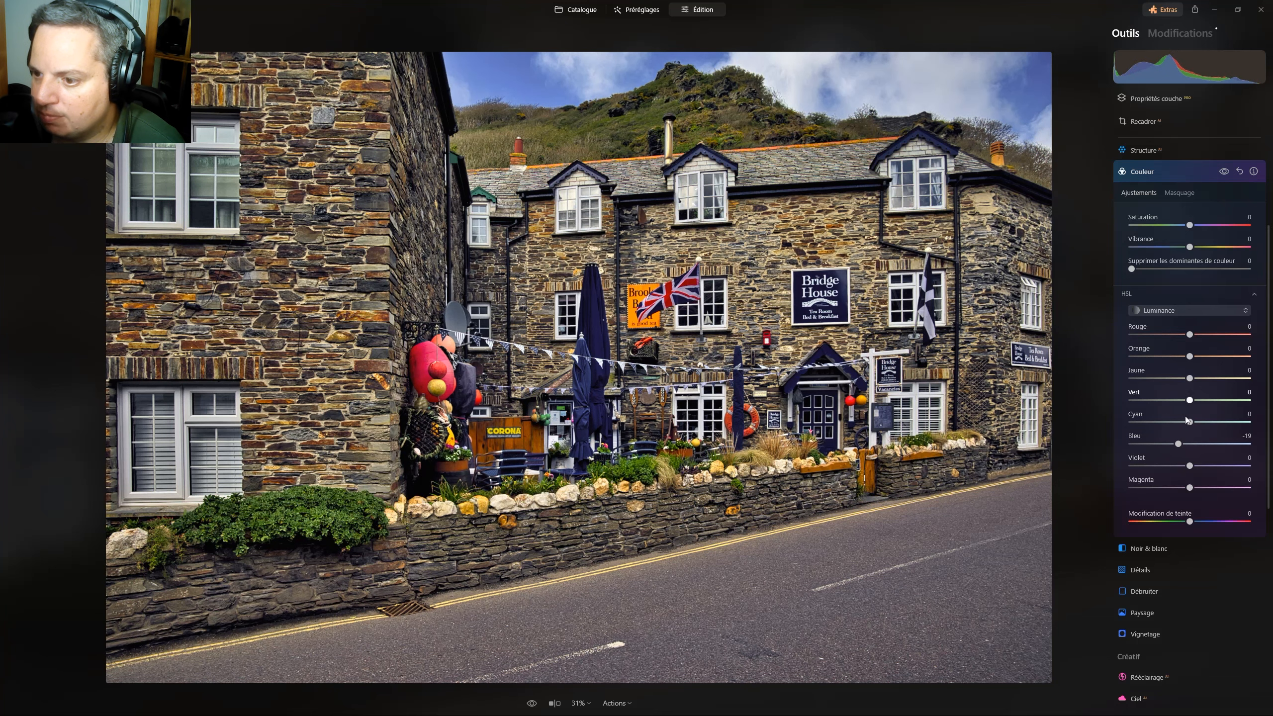
mouse_move(1179, 445)
mouse_down()
mouse_move(1157, 443)
mouse_move(1186, 444)
mouse_move(1173, 437)
mouse_up()
click(1177, 437)
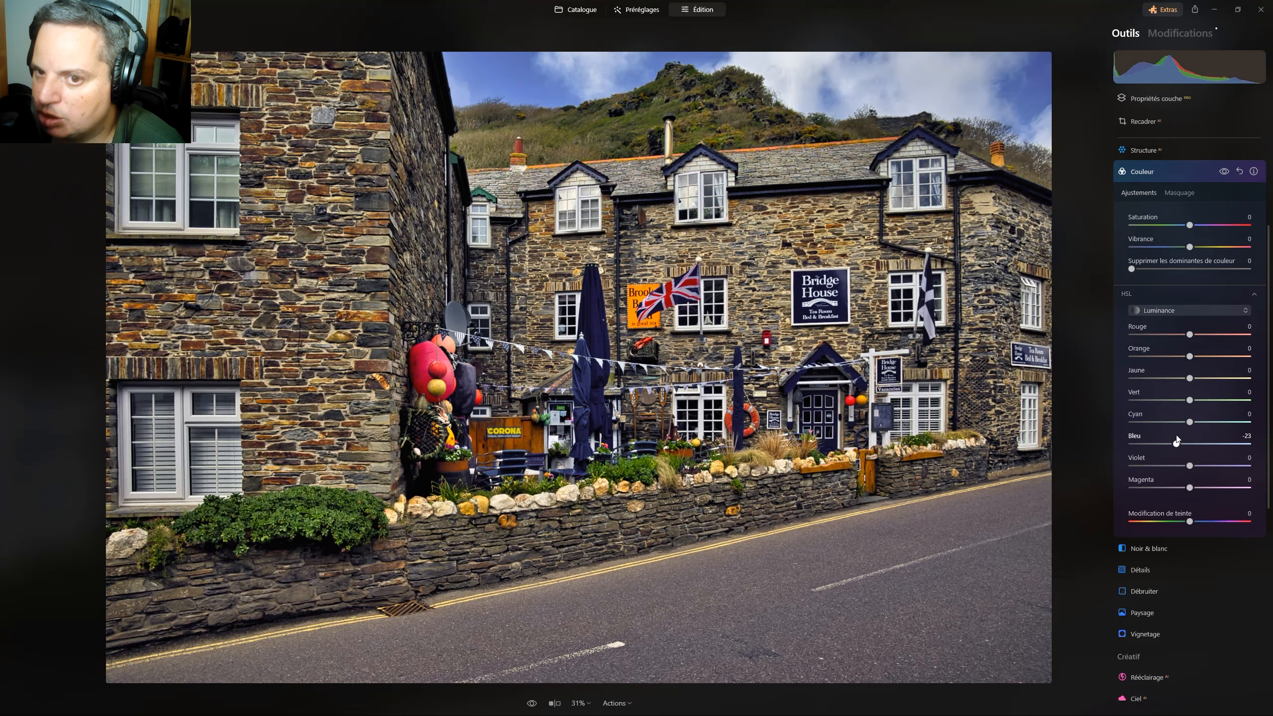
Limit the Couleur adjustment to the sky with an AI mask of Ciel
click(1182, 192)
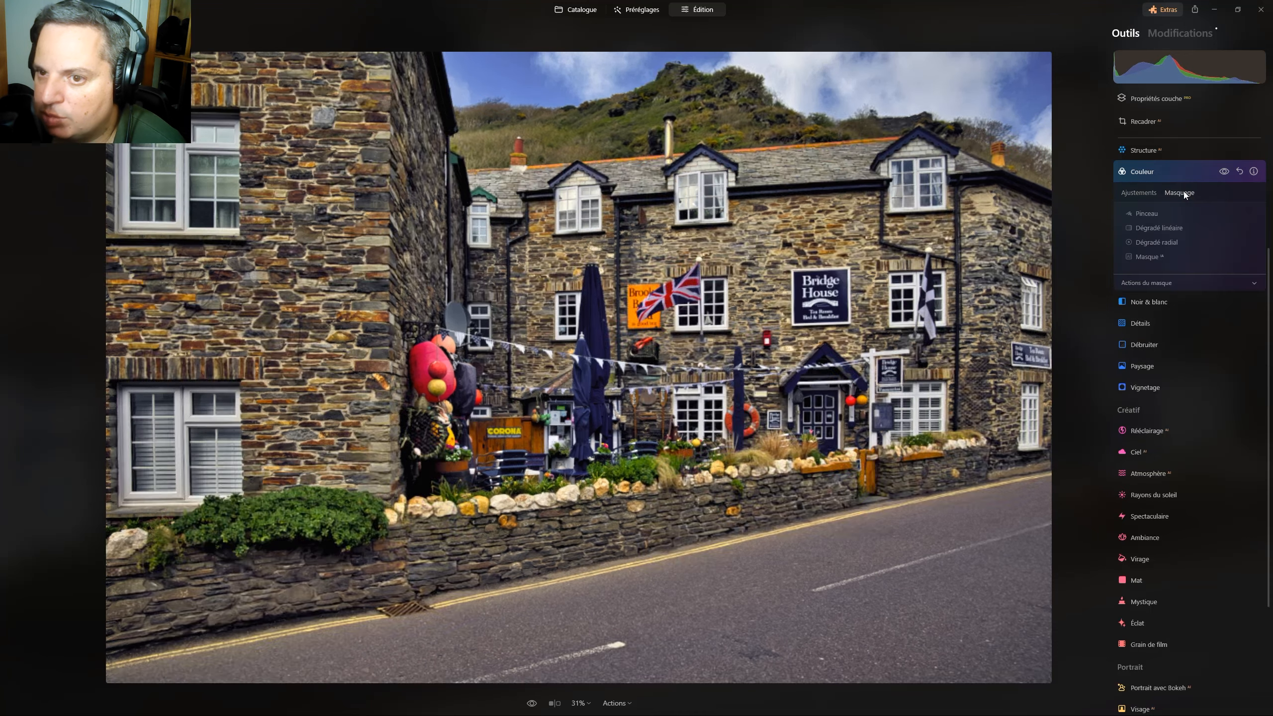
click(1150, 259)
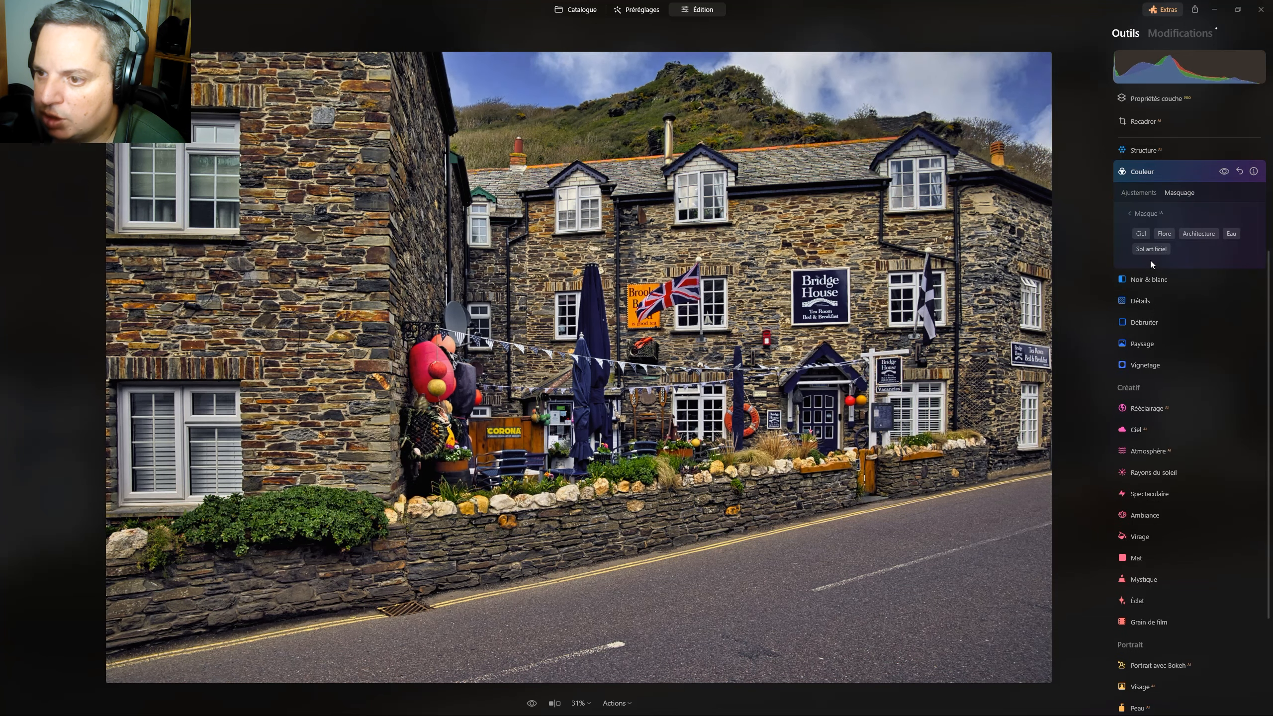
click(1139, 234)
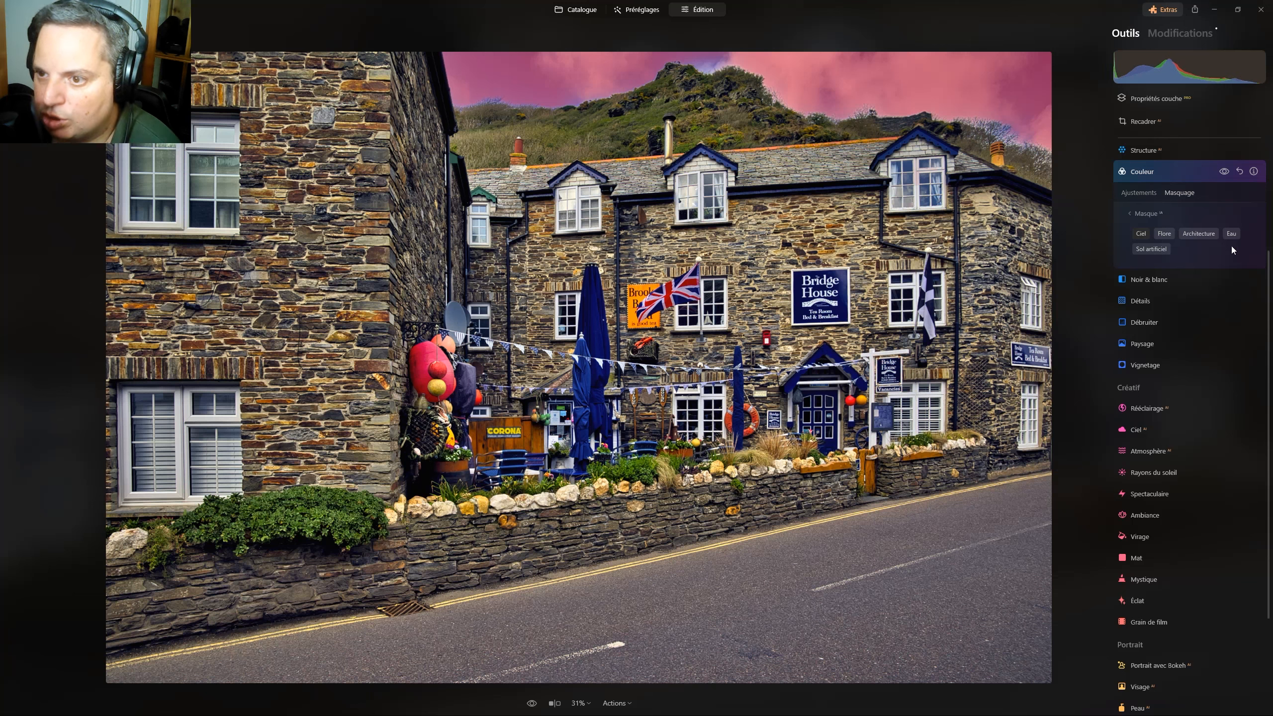
click(1138, 213)
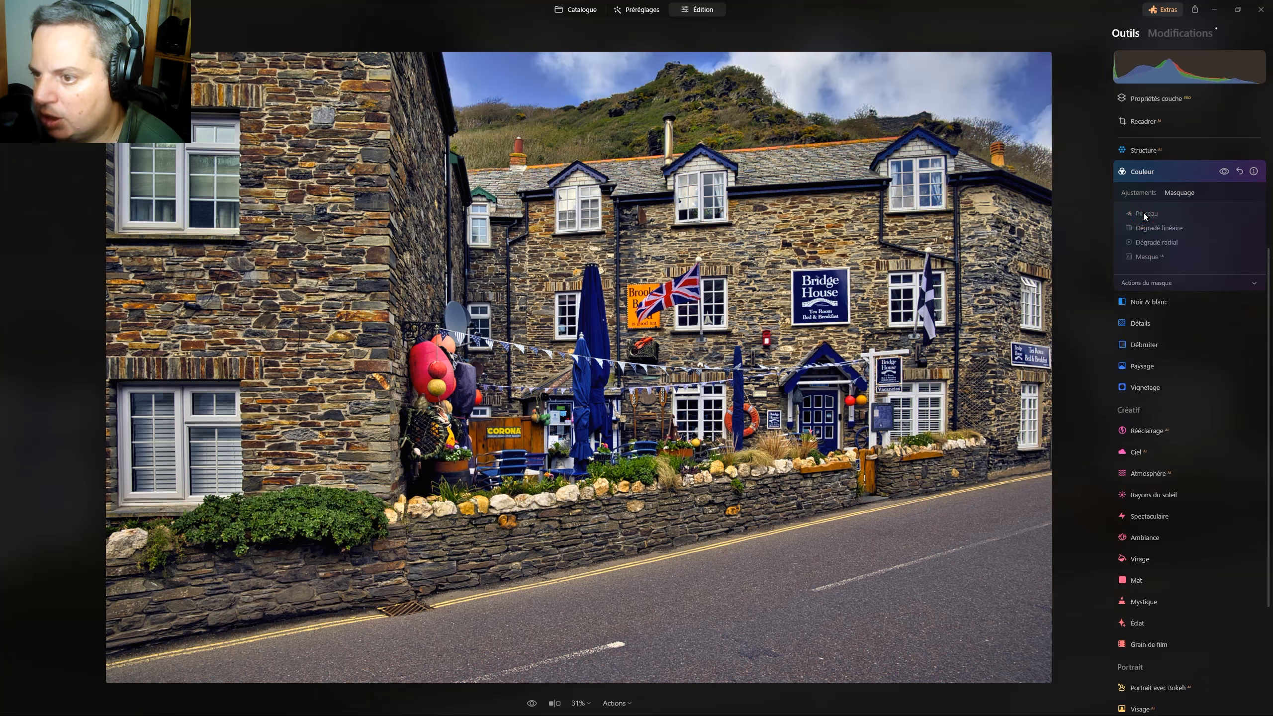
click(1144, 214)
click(1136, 213)
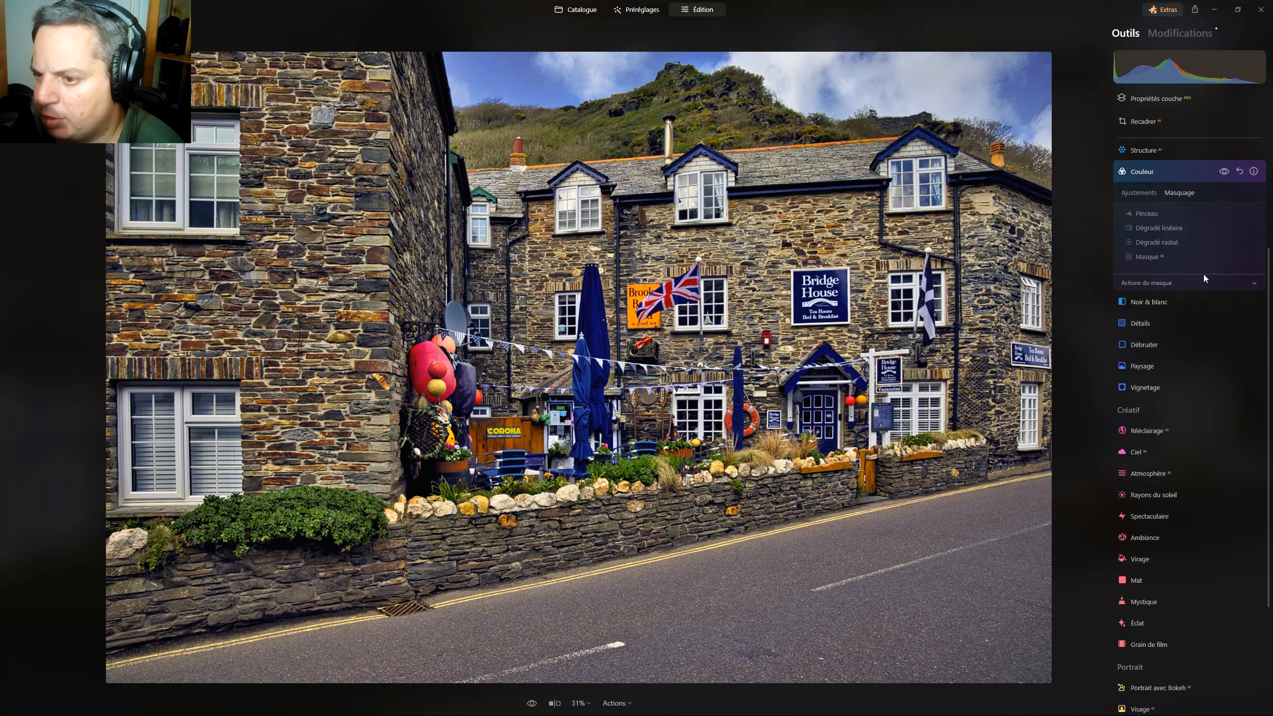
Show the Couleur mask and paint the hill's ridge and treetops along the skyline into it with the size 28 Pinceau
click(1190, 285)
click(1230, 311)
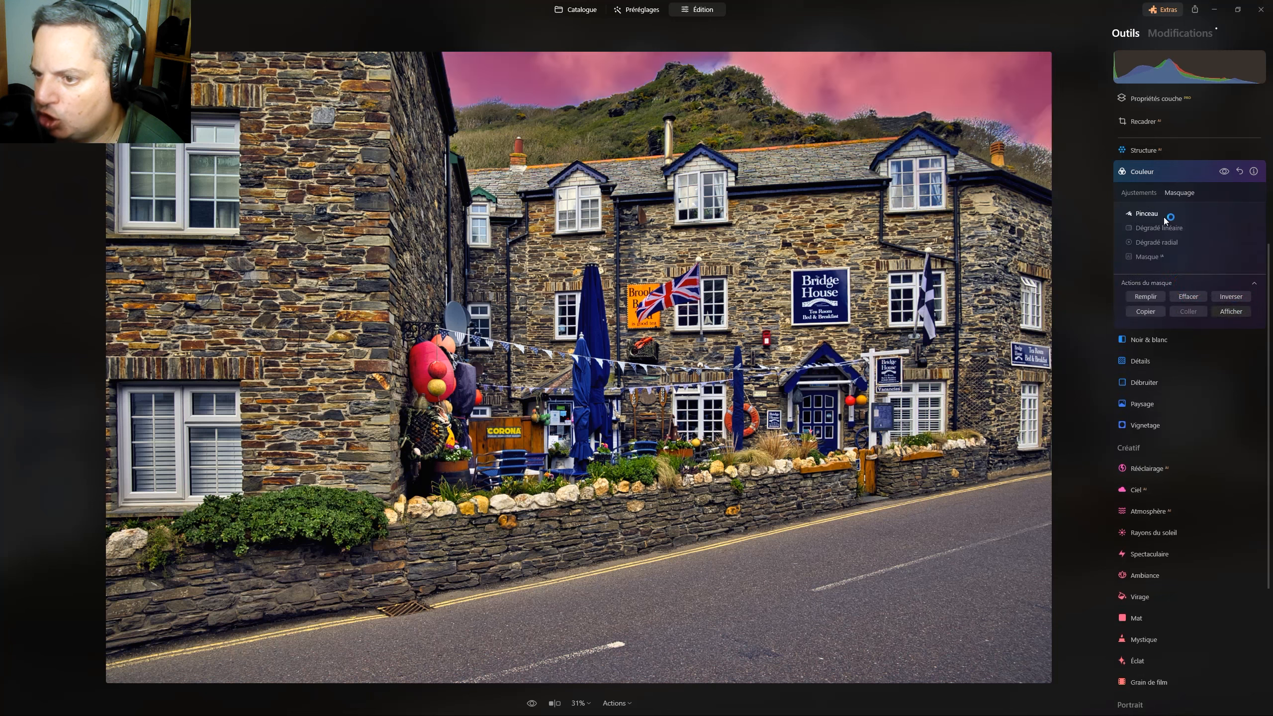
click(1149, 215)
mouse_move(950, 123)
mouse_down()
mouse_move(1045, 162)
mouse_move(945, 121)
mouse_move(793, 110)
mouse_move(712, 67)
mouse_move(738, 54)
mouse_move(549, 101)
mouse_move(456, 106)
mouse_move(616, 94)
mouse_move(686, 60)
mouse_move(778, 91)
mouse_up()
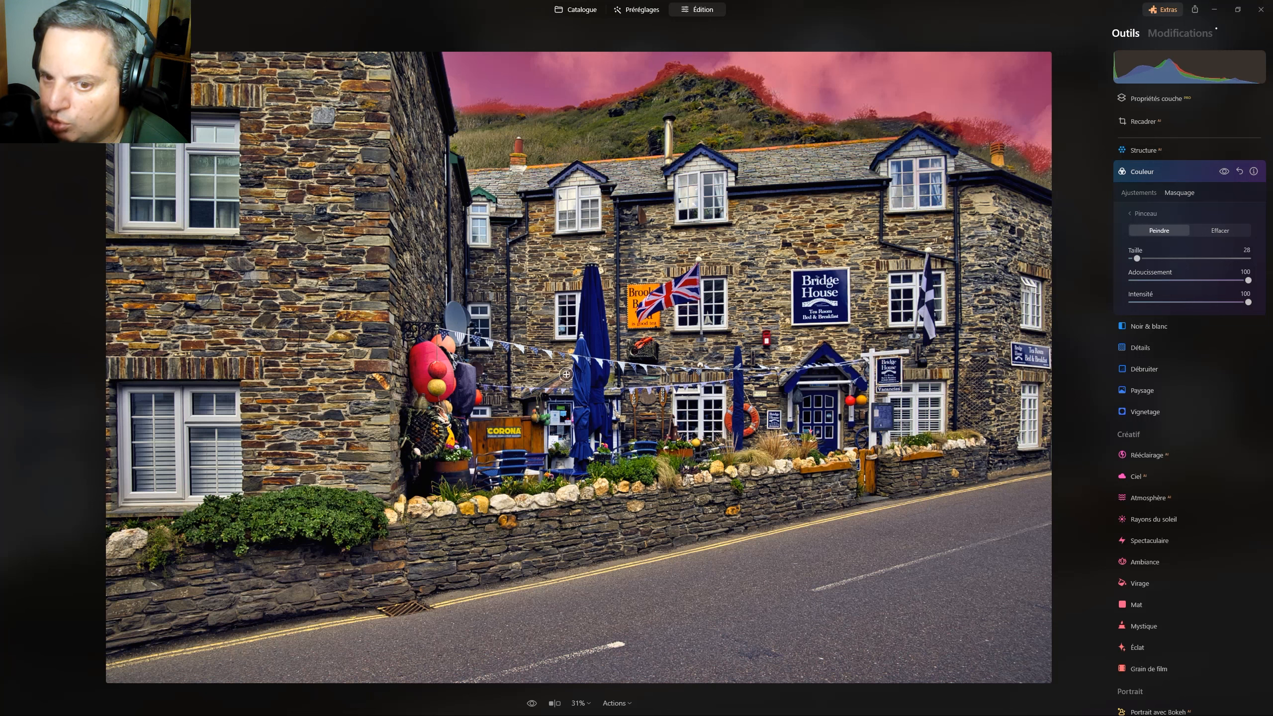
Raise the Bleu luminance slightly for the masked sky to soften its darkening
click(1138, 213)
click(1133, 192)
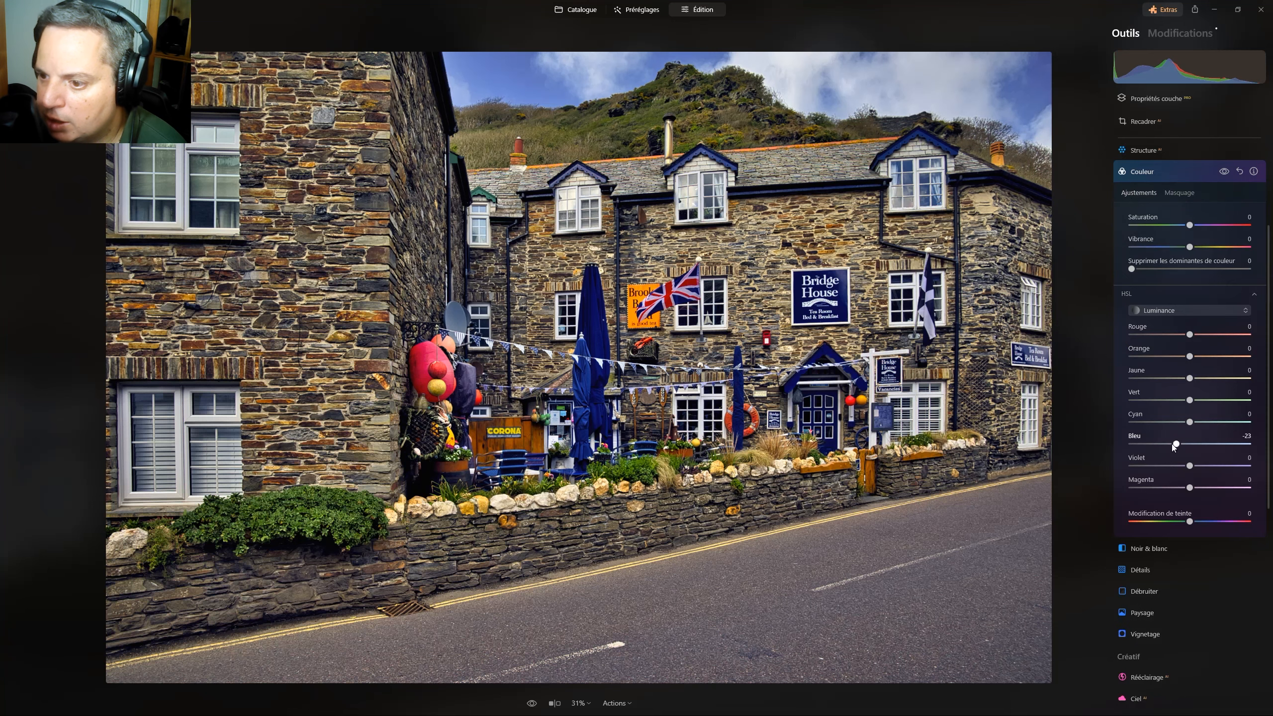
mouse_move(1175, 444)
mouse_down()
mouse_move(1149, 443)
mouse_move(1214, 439)
mouse_move(1185, 442)
mouse_up()
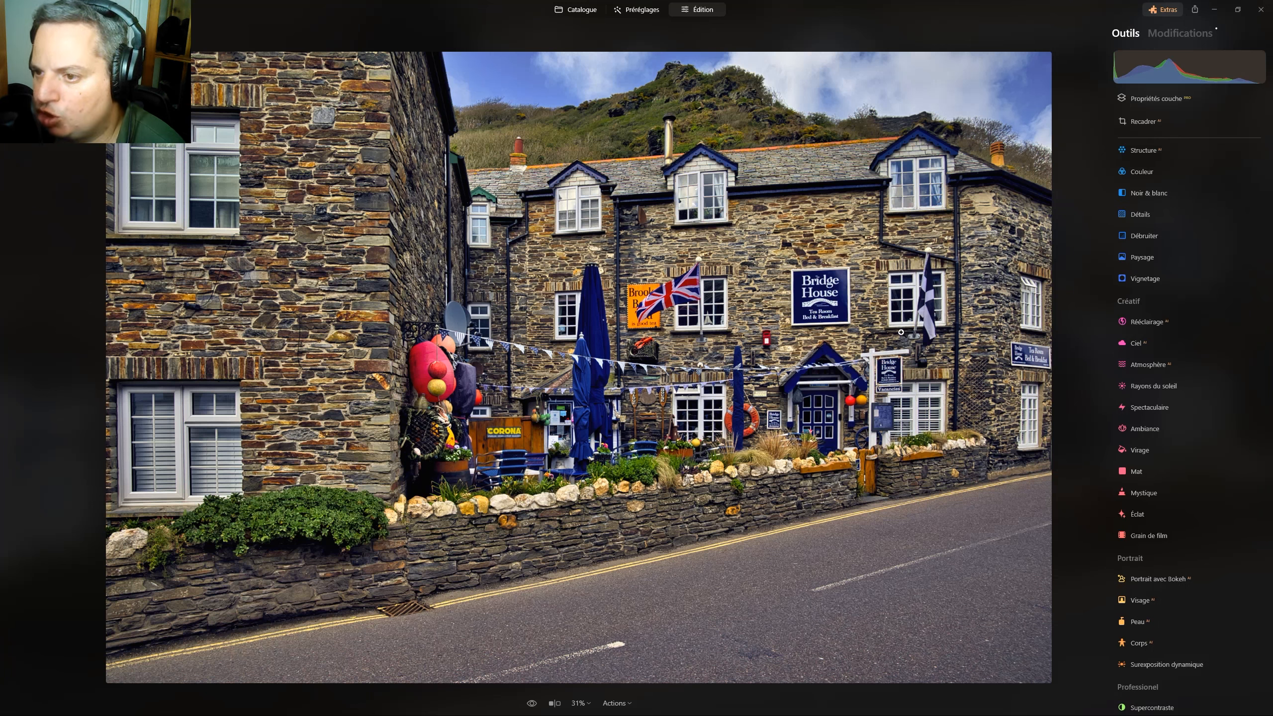
Lower the Exposition to -0.47 in Développement, trying a Hautes lum. reduction and resetting it to 0
scroll(1169, 411, up, 5)
click(1168, 258)
scroll(1197, 326, down, 2)
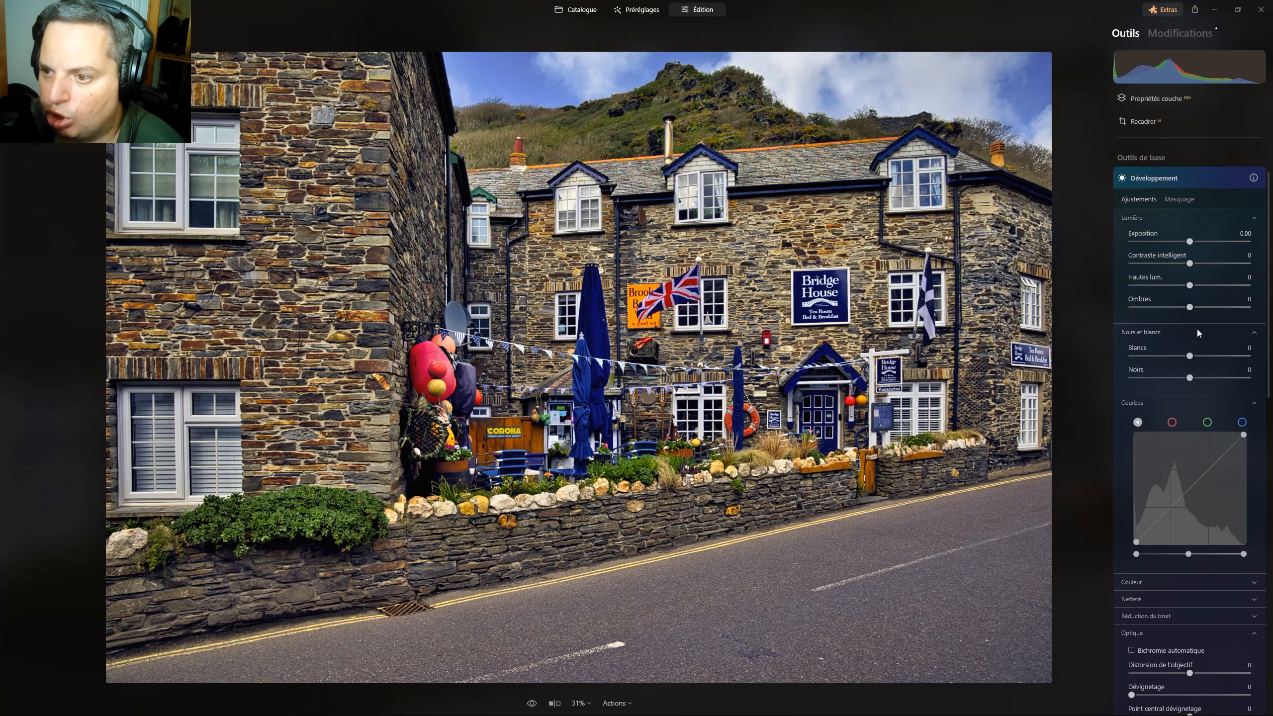
click(1175, 234)
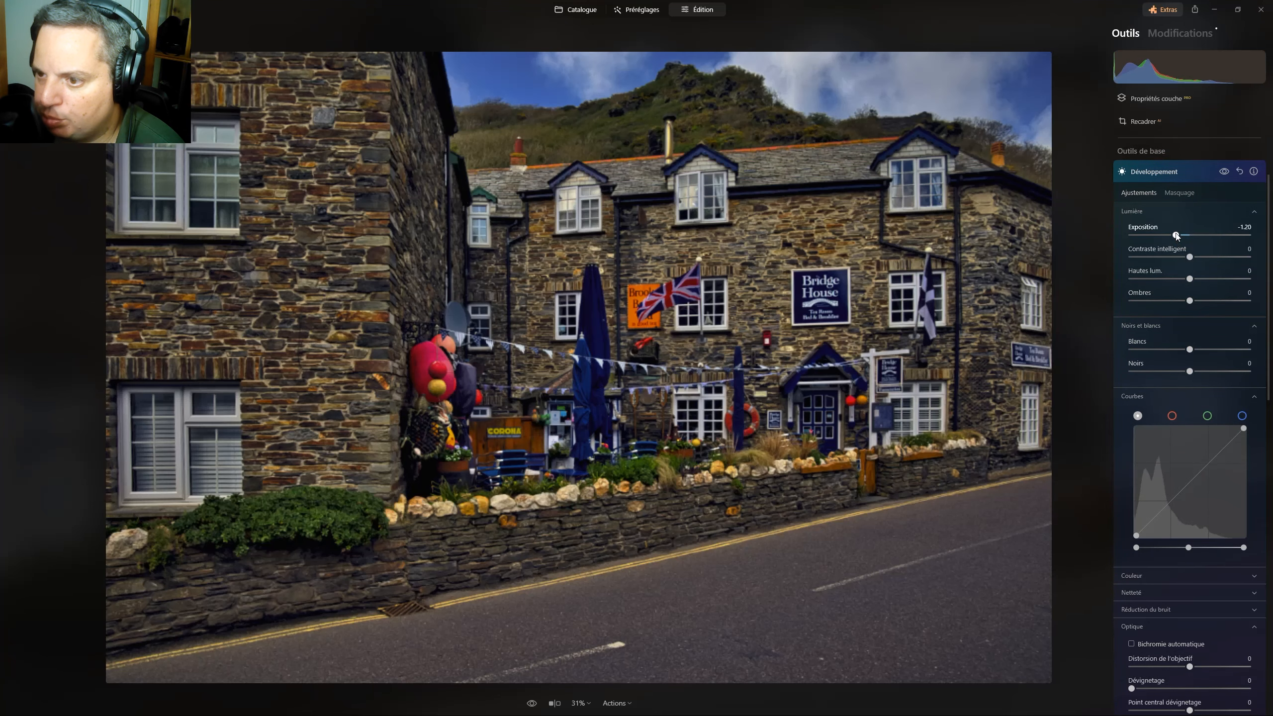
drag(1189, 279, 1179, 280)
double_click(1180, 279)
drag(1177, 235, 1187, 236)
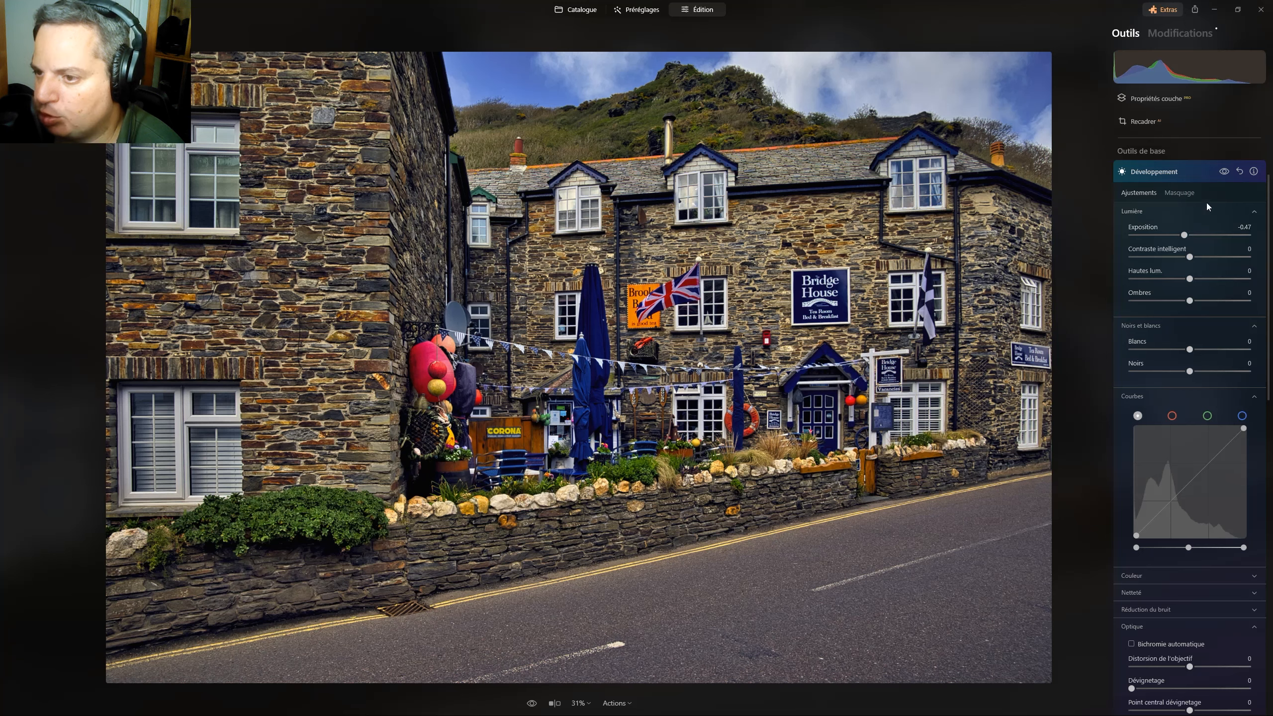
Paint the inn's central facade into the Développement mask using a Pinceau with size 124 and intensity 24
click(1179, 193)
click(1144, 215)
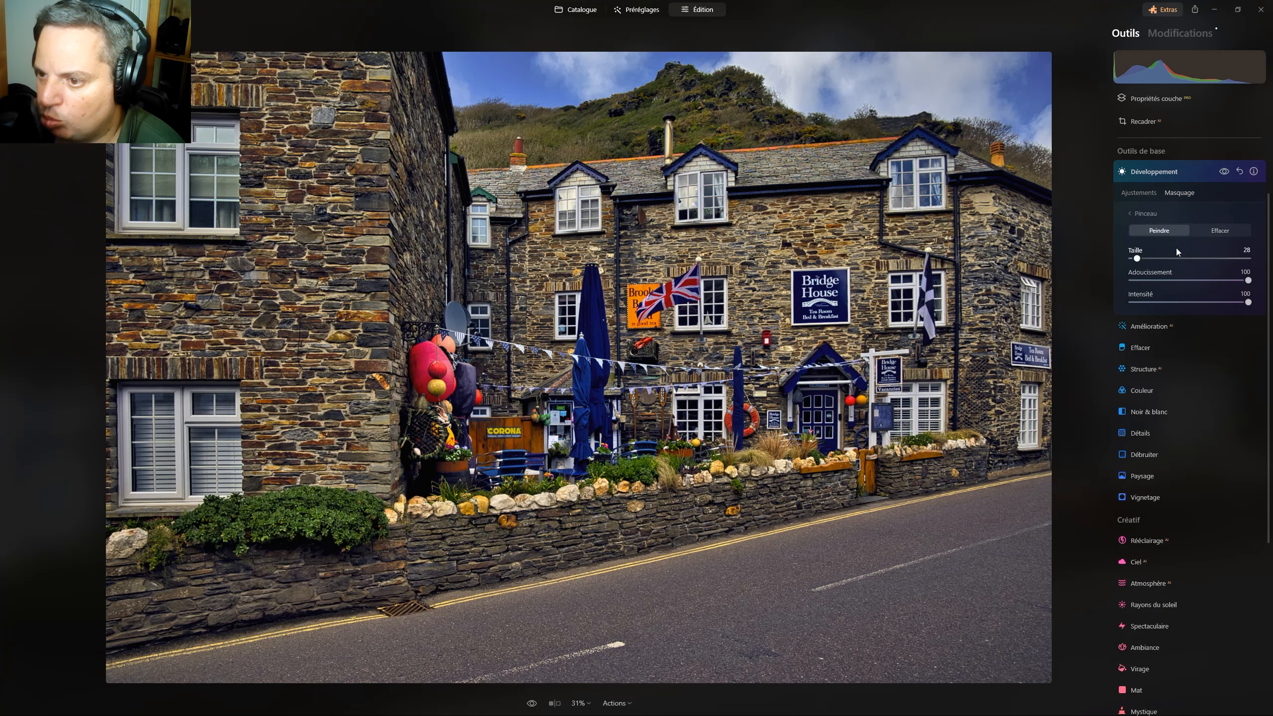
drag(1242, 307, 1158, 297)
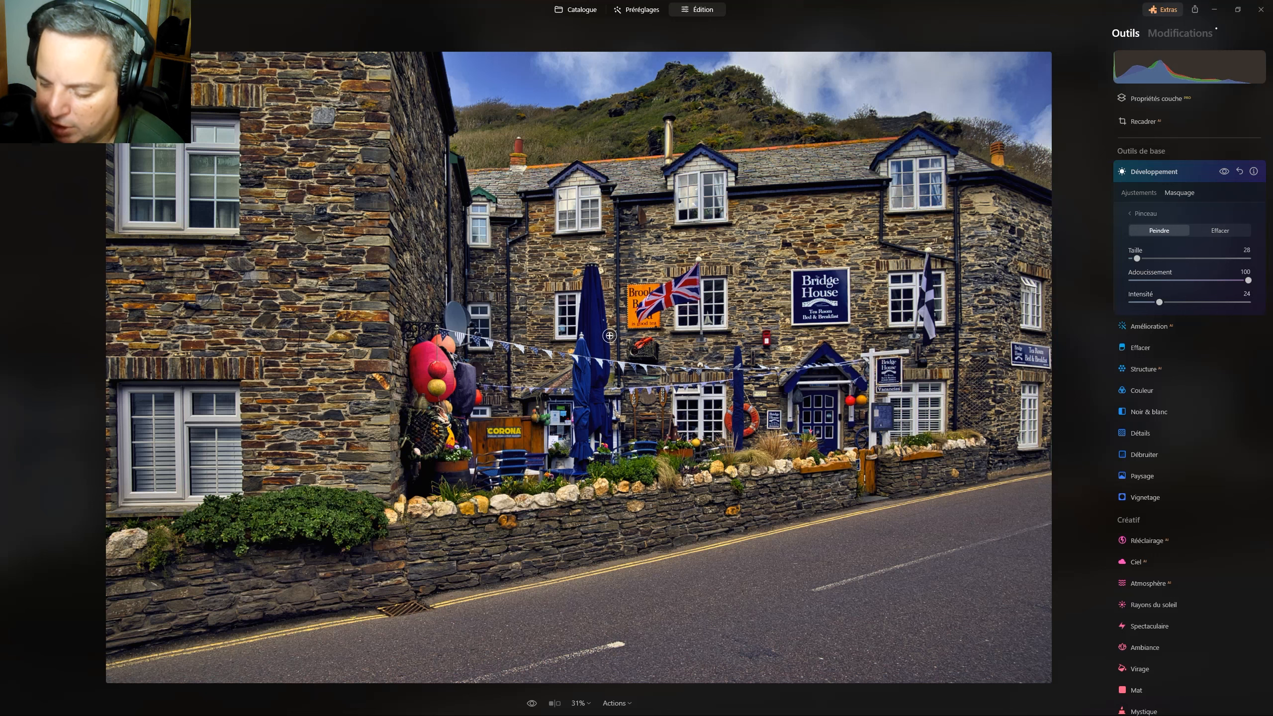
key(period)
key(period)
key(period)
key(period)
key(period)
key(period)
key(period)
key(period)
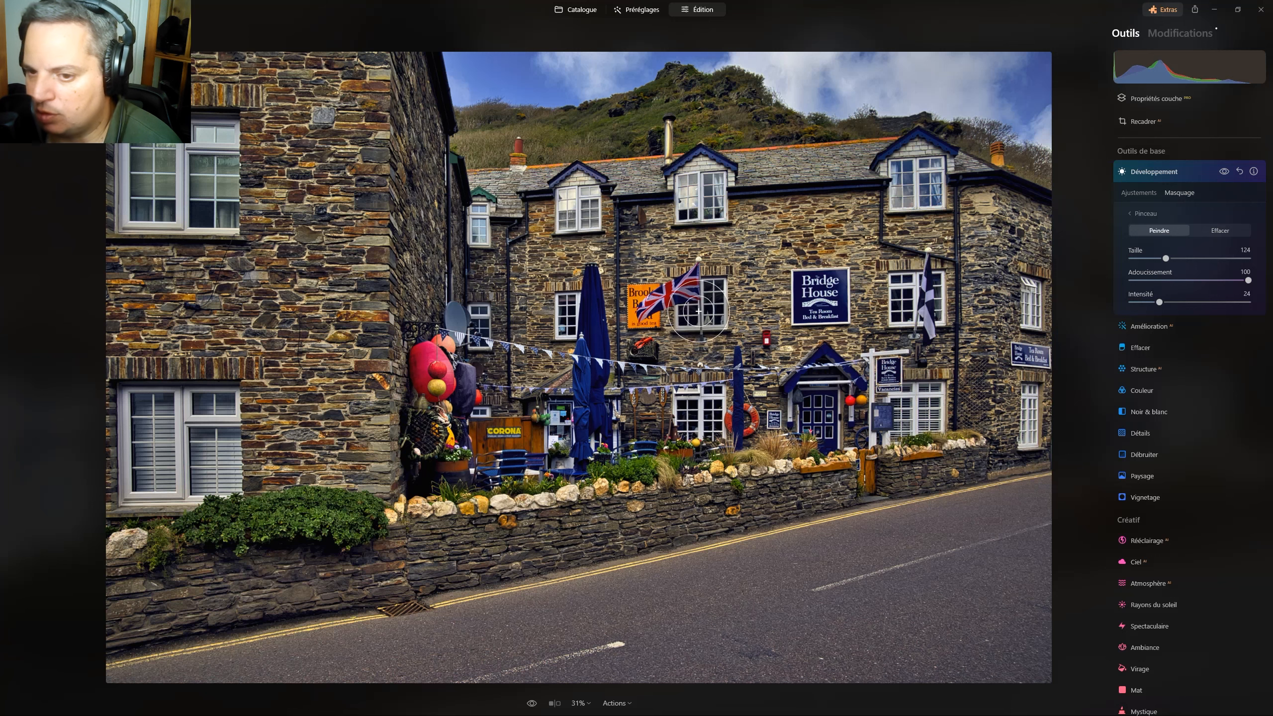
mouse_move(883, 287)
mouse_down()
mouse_move(567, 309)
mouse_move(736, 391)
mouse_move(601, 411)
mouse_up()
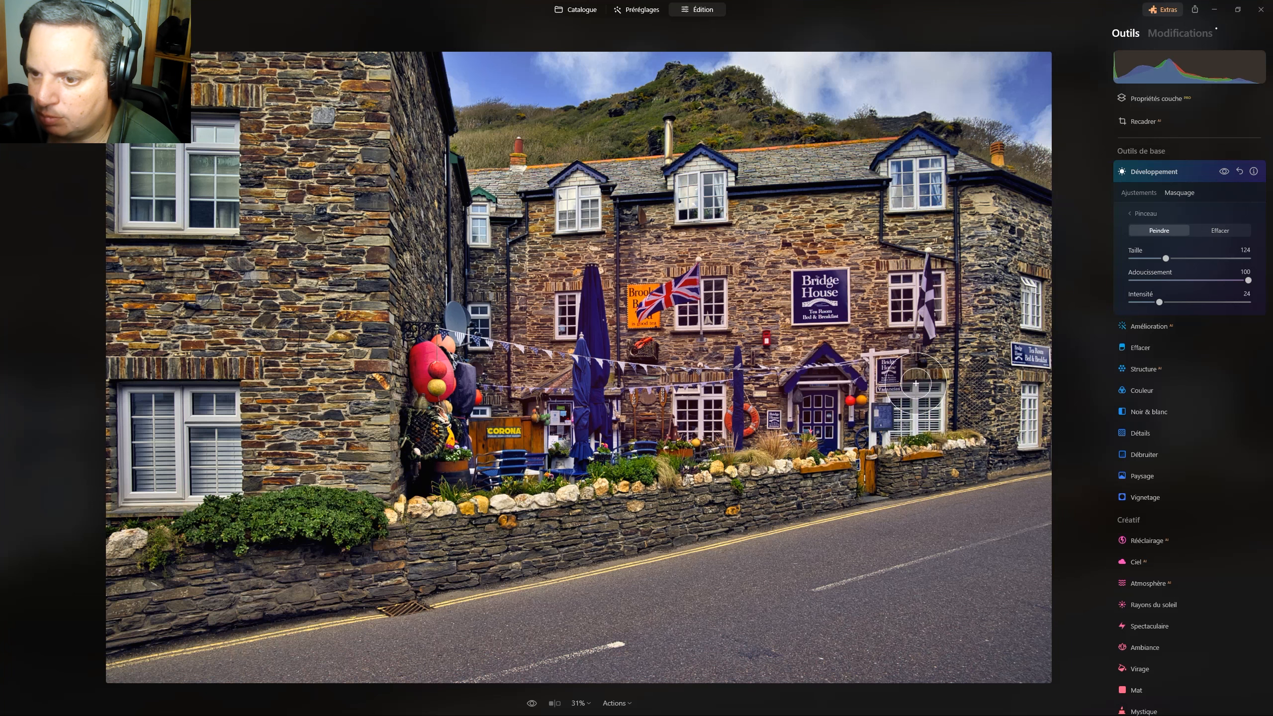
Fill the Développement mask across the whole photo and lower the Exposition to -0.98
click(1146, 211)
click(1145, 296)
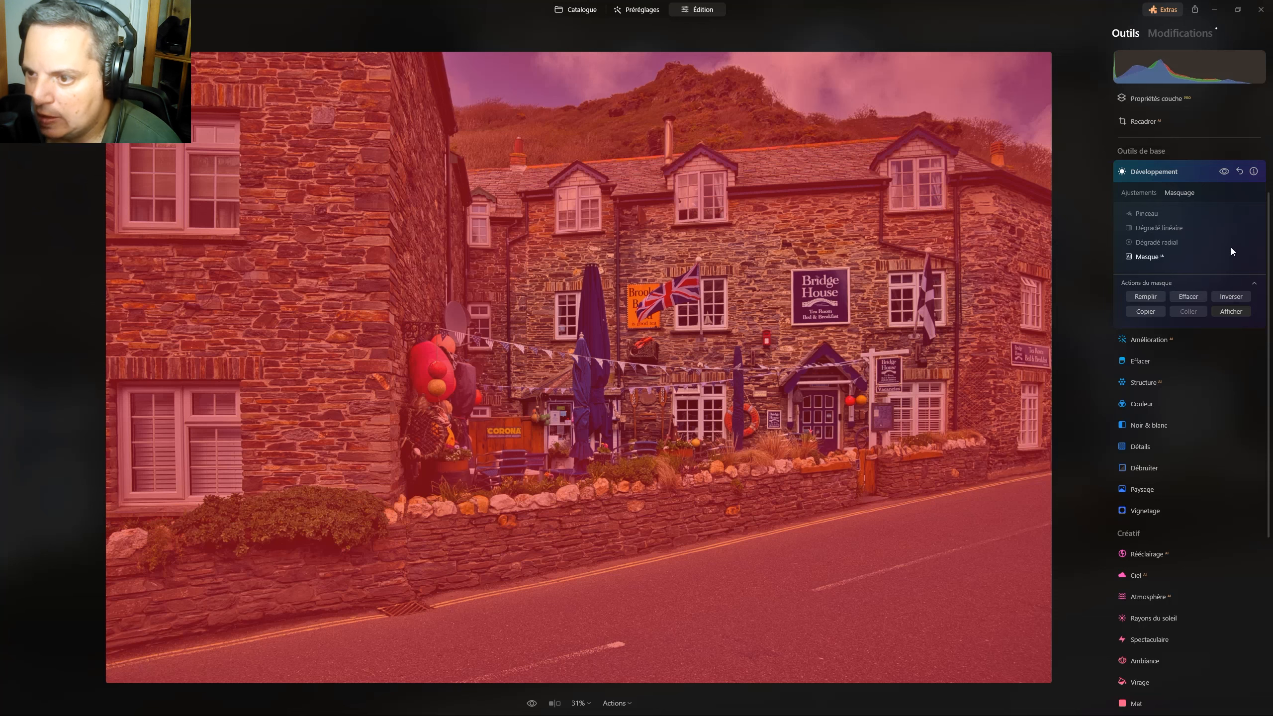
click(1135, 196)
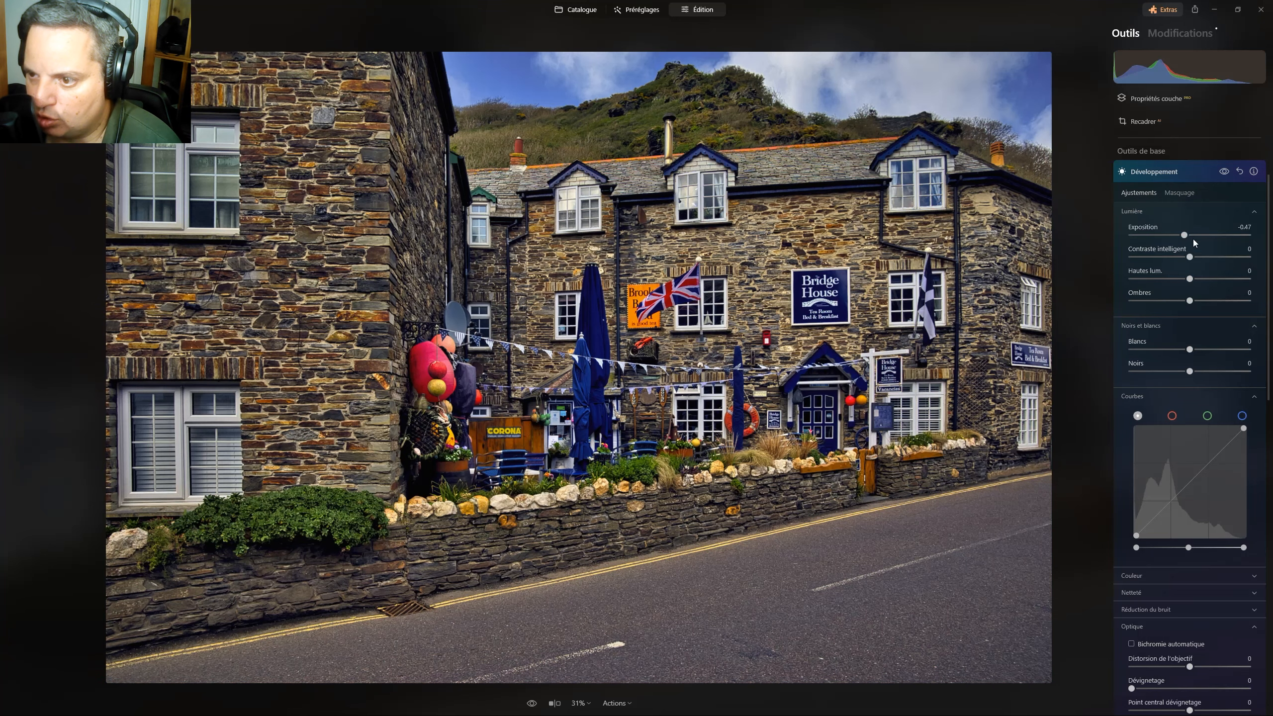
drag(1185, 234, 1179, 236)
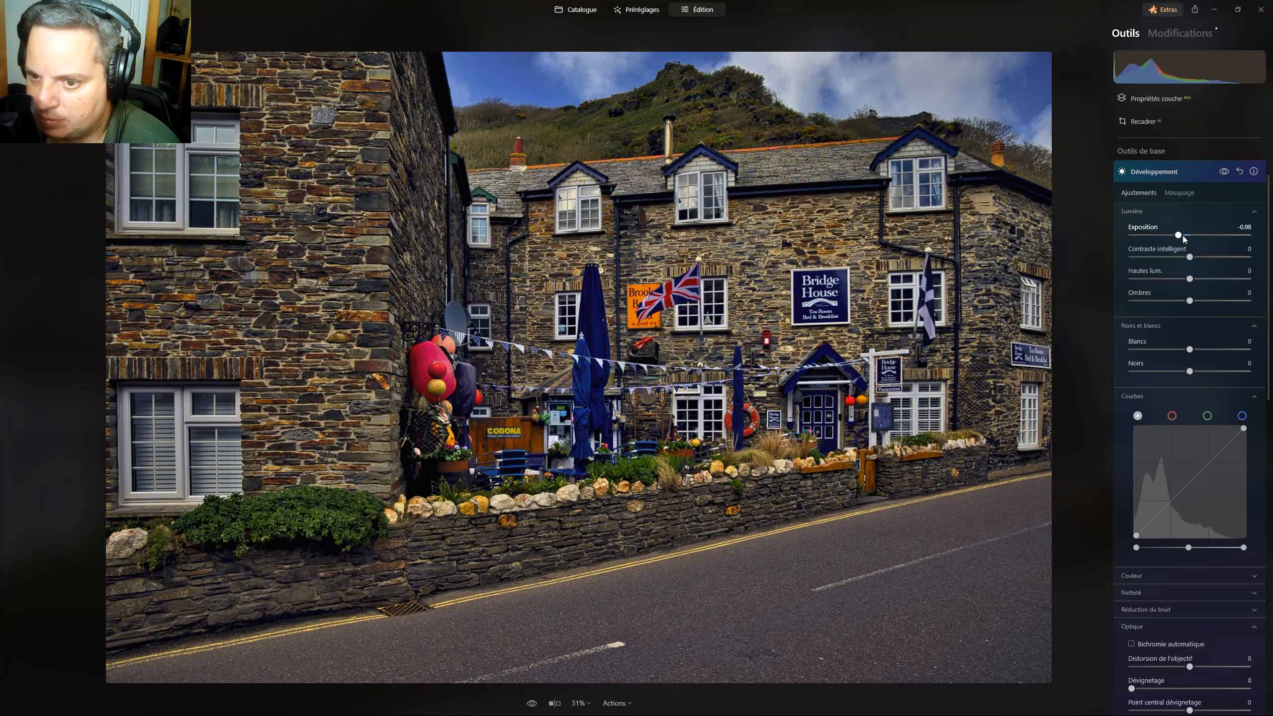
Erase the inn's central facade from the filled Développement mask with the size 124 Pinceau at intensity 24
click(1182, 199)
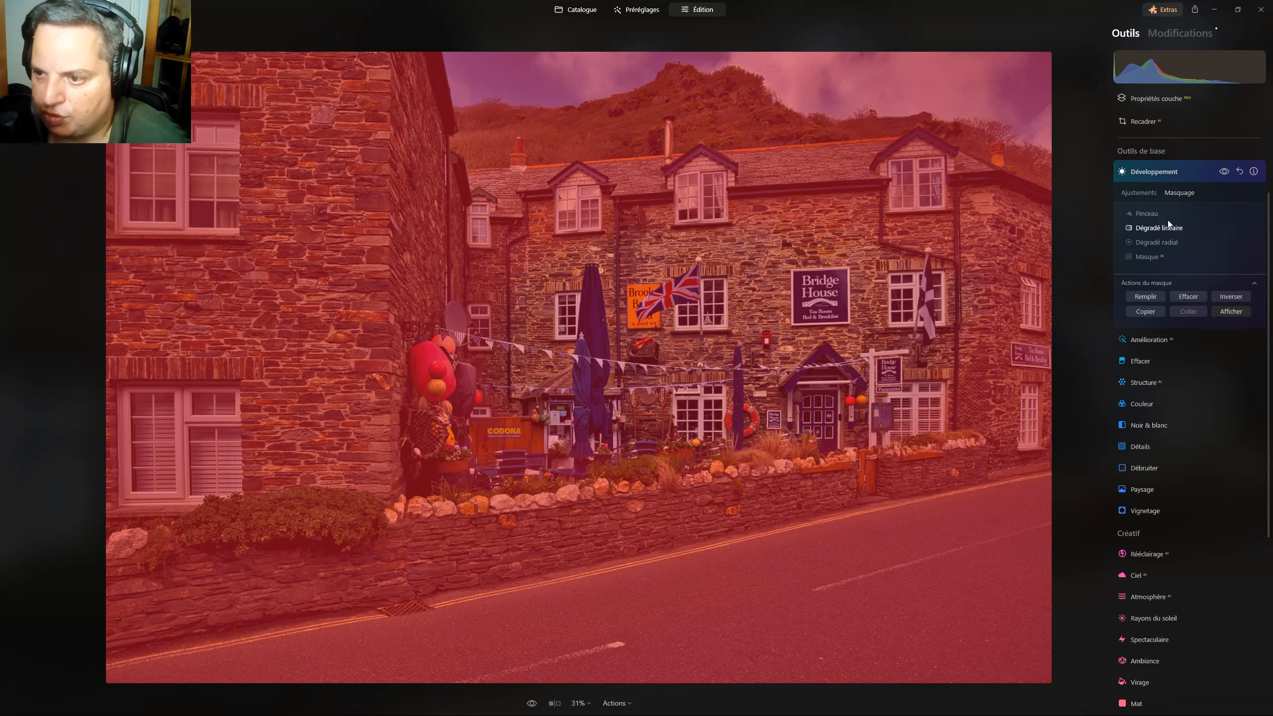
click(1151, 211)
click(1223, 230)
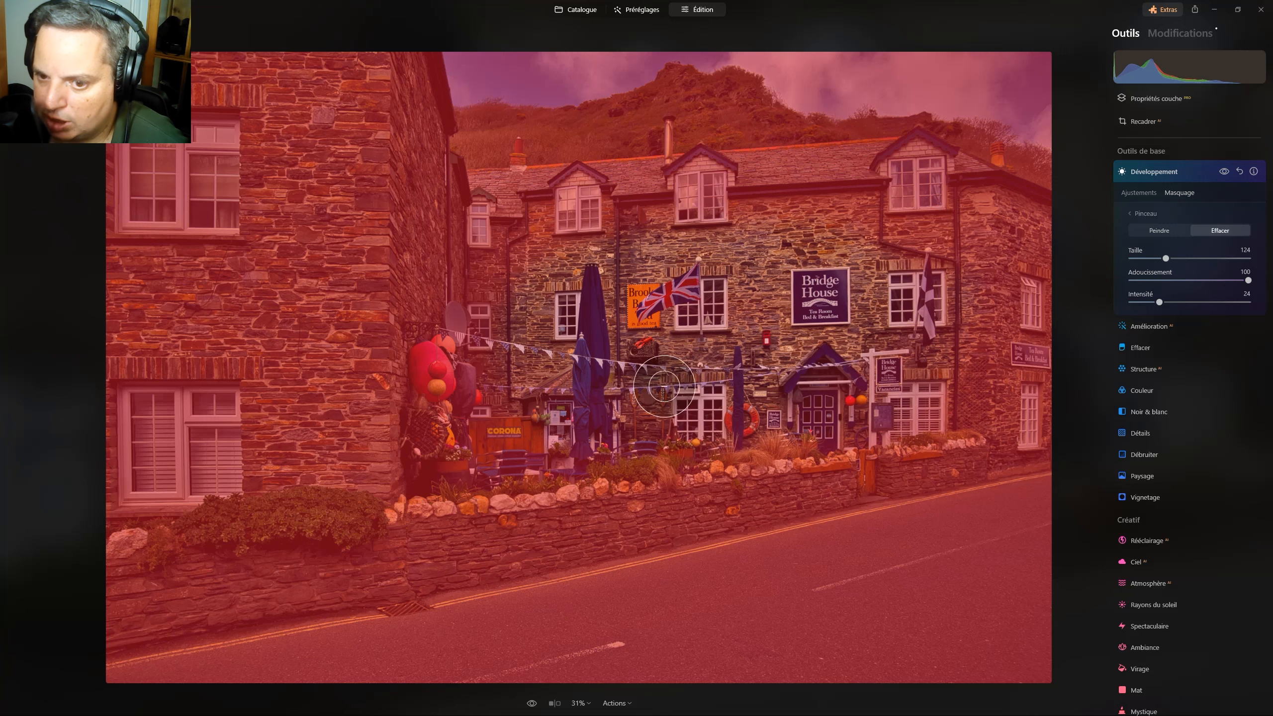
click(1143, 214)
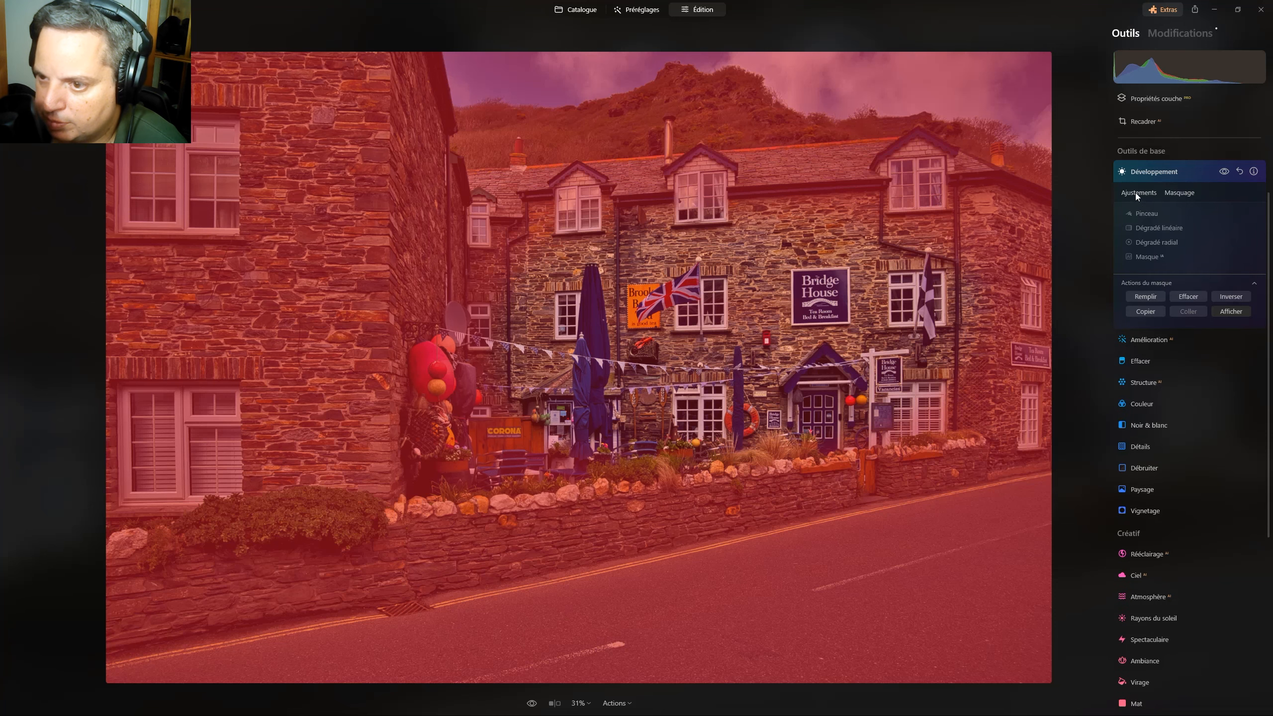
Reset the Exposition to 0.00 and darken the masked surroundings by pulling the luminance curve's midpoint slightly below the diagonal
click(1135, 193)
drag(1178, 236, 1178, 236)
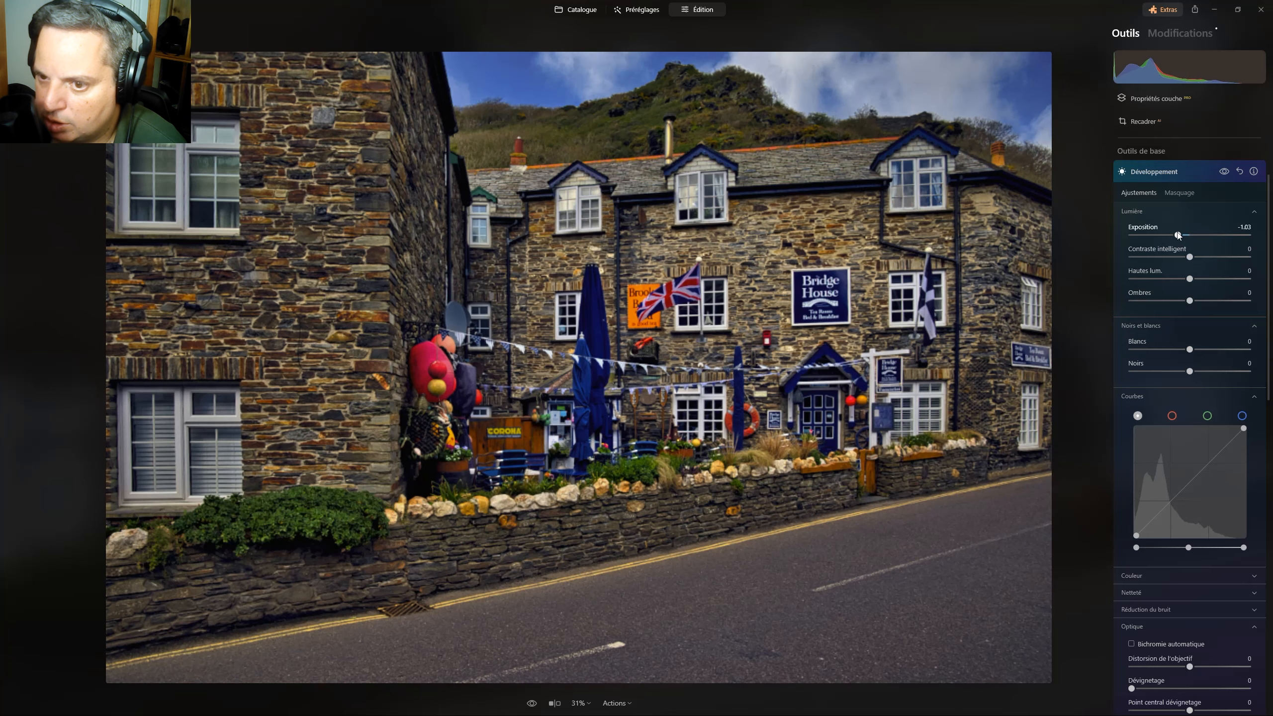
double_click(1177, 234)
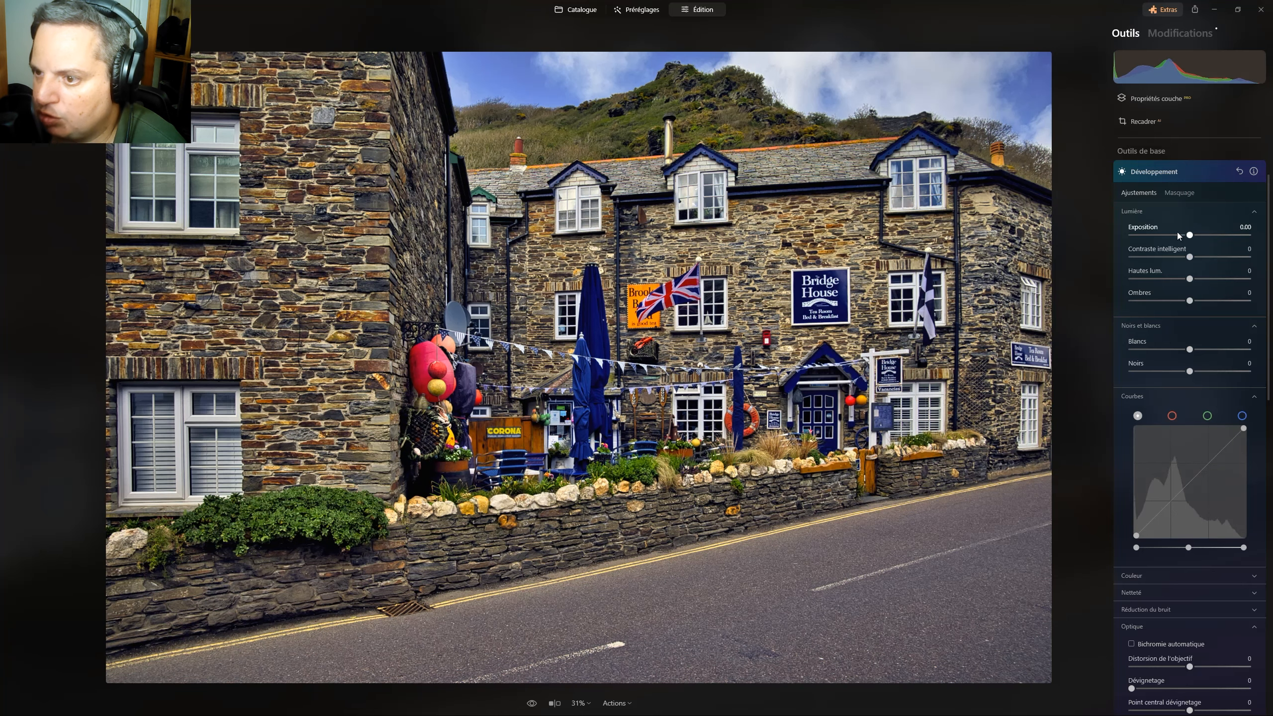
click(1191, 484)
drag(1191, 485, 1192, 479)
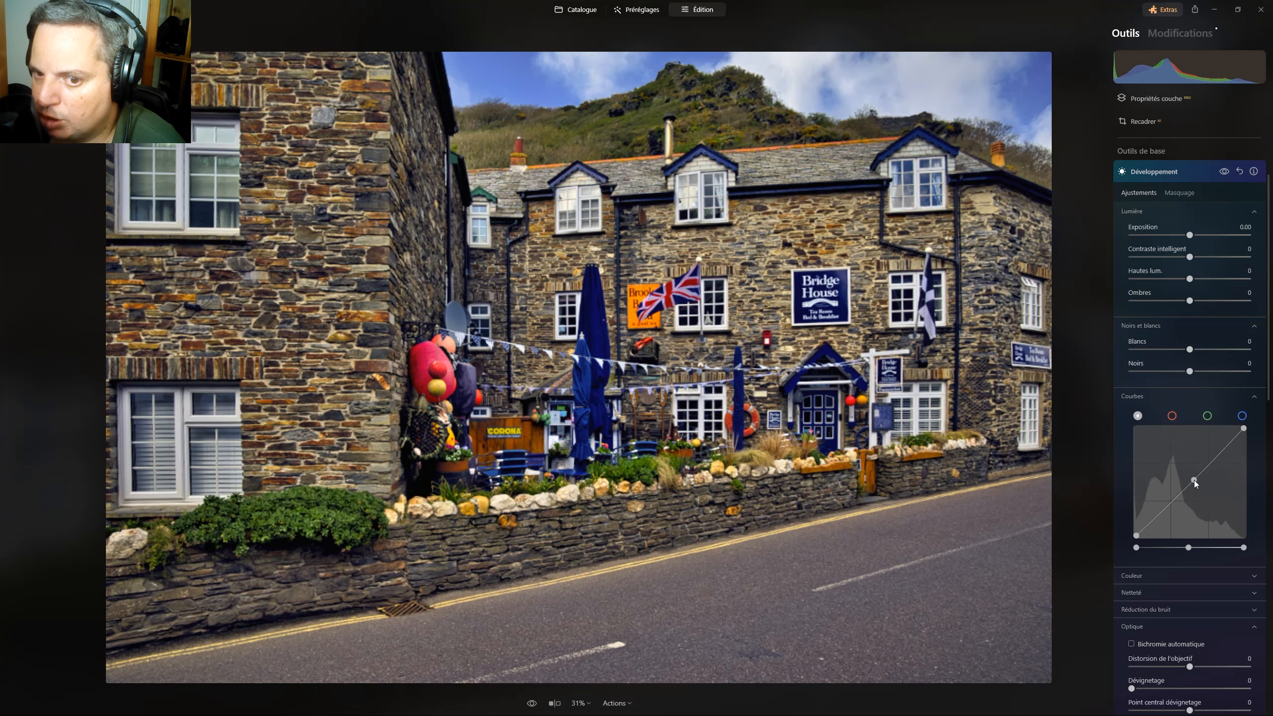
drag(1193, 479, 1194, 485)
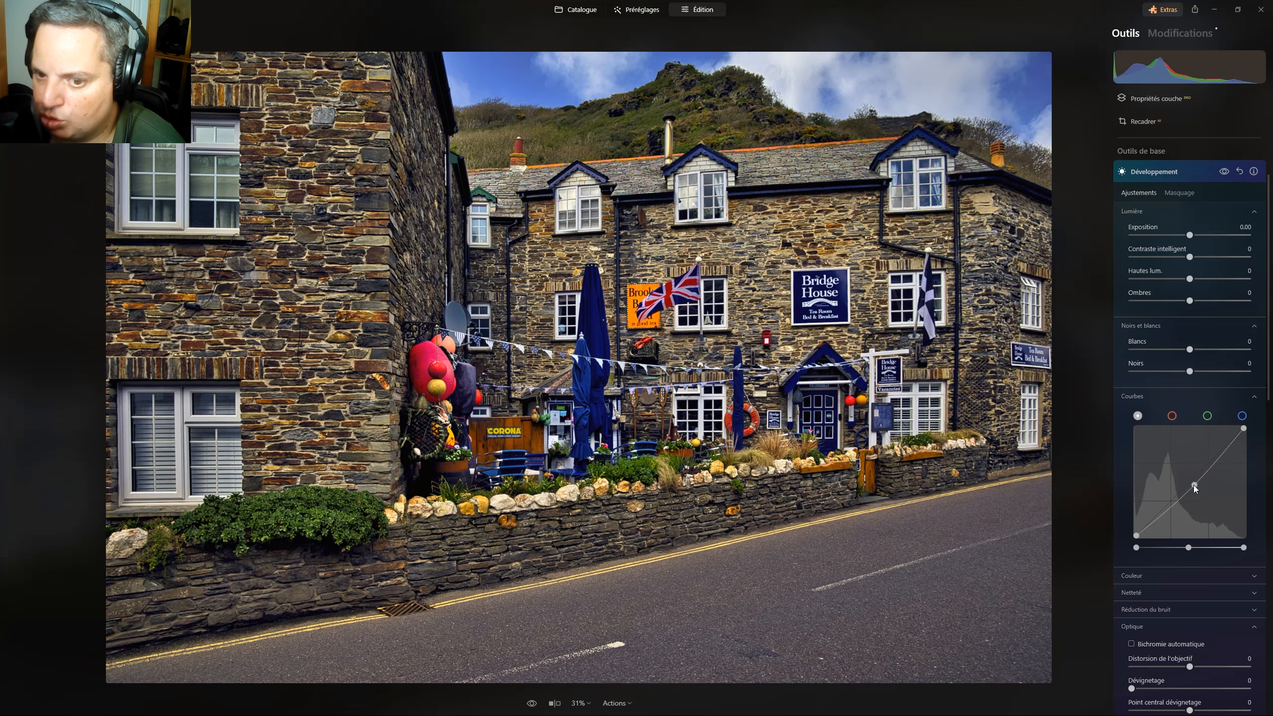
Compare the photo with and without the Développement adjustment to judge the darkened surroundings
click(1224, 172)
click(1224, 172)
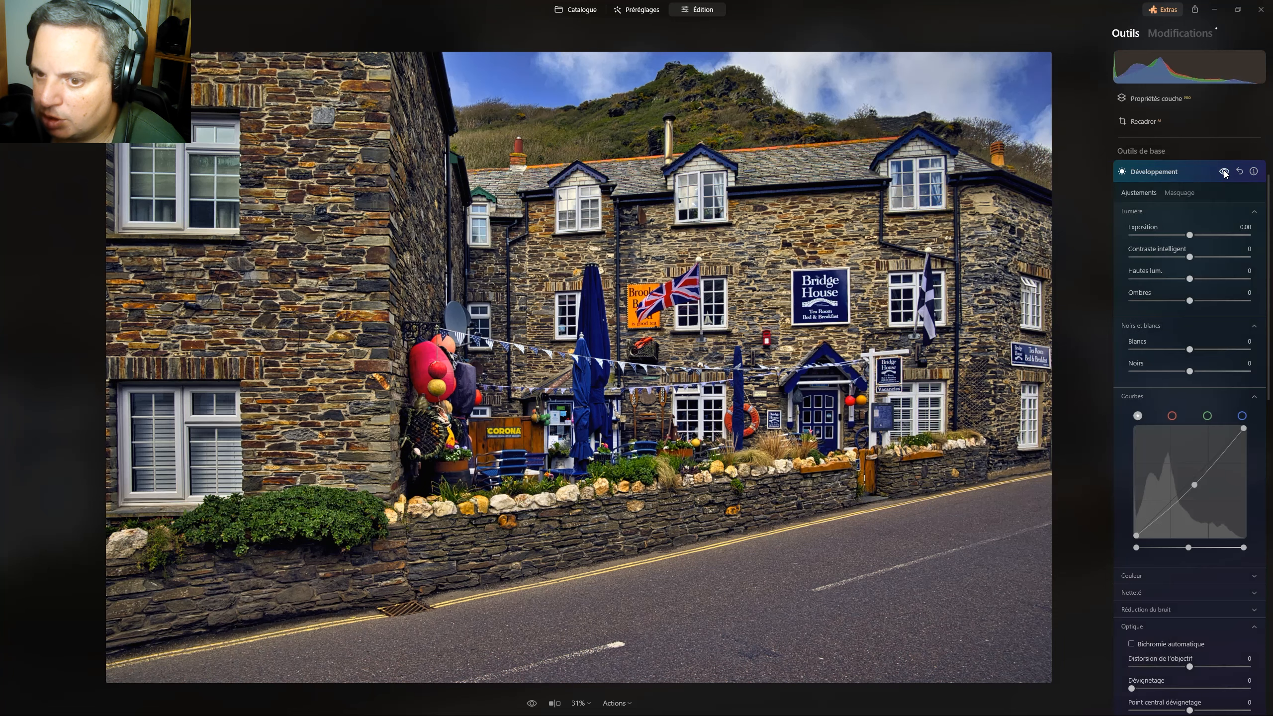
click(1224, 172)
click(1224, 172)
Display the new Développement adjustment's mask and invert it to target the inn's central facade
click(1172, 195)
click(1231, 311)
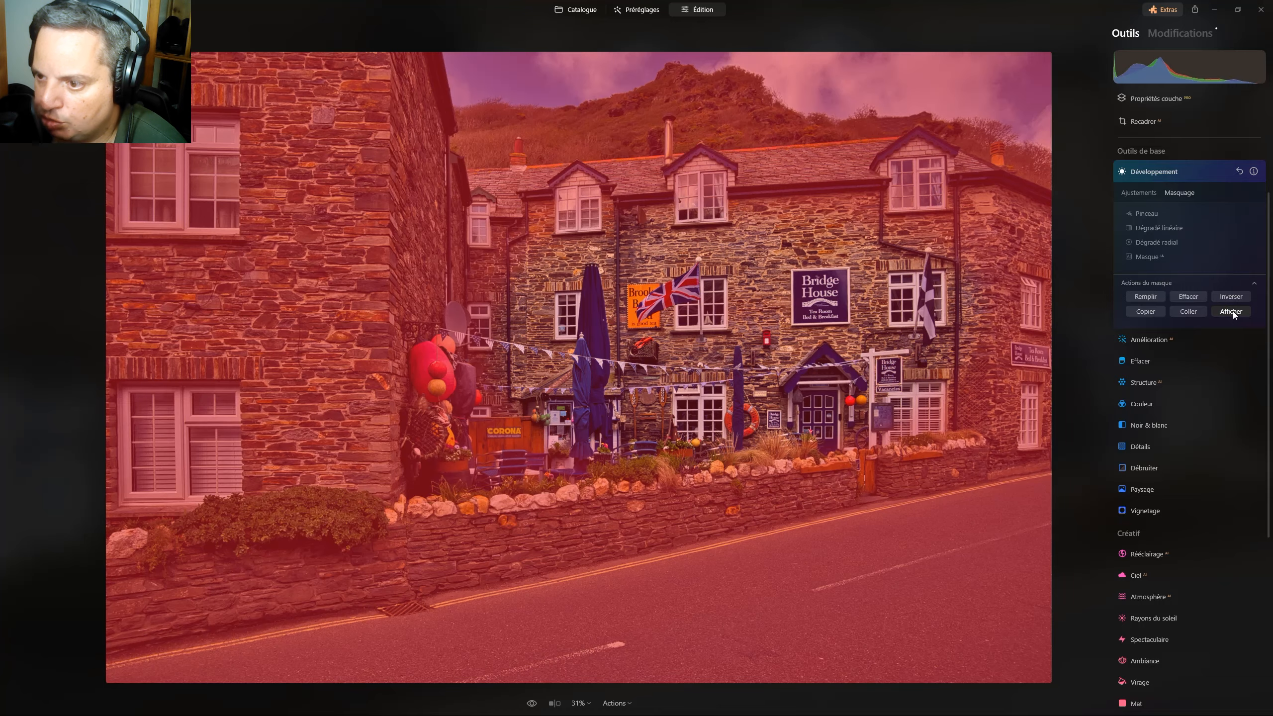
click(1233, 297)
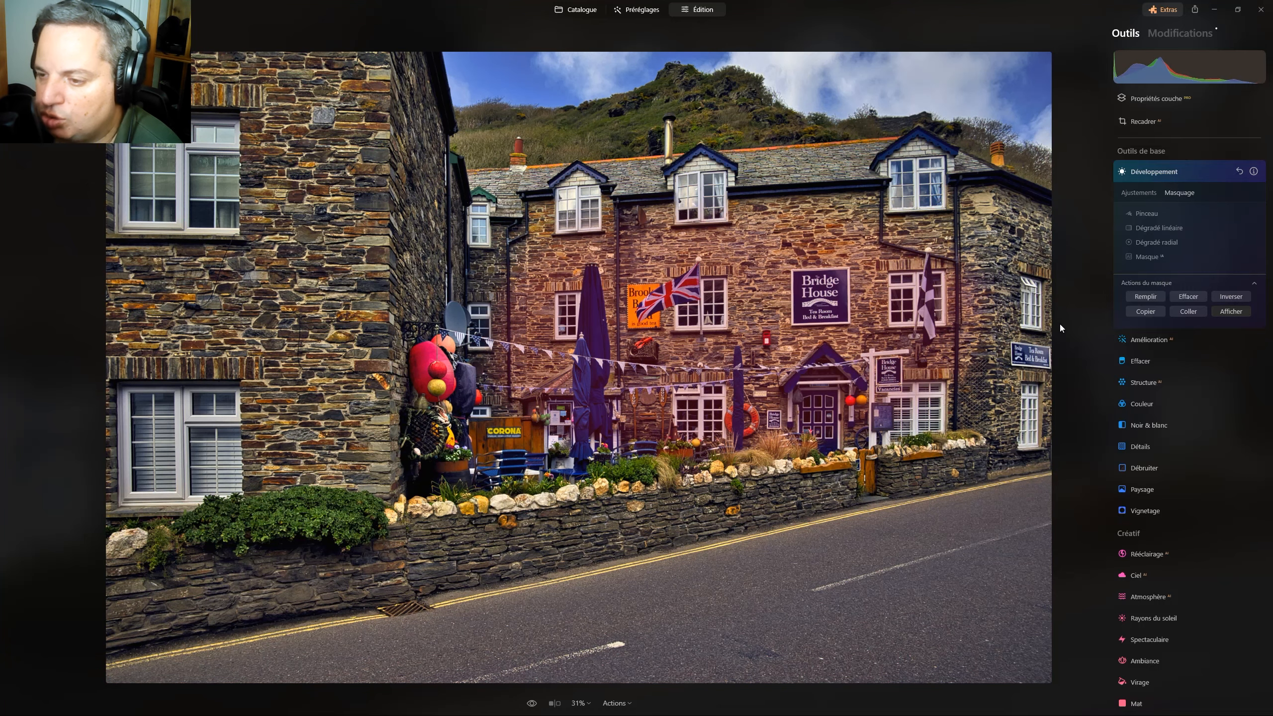
click(1140, 195)
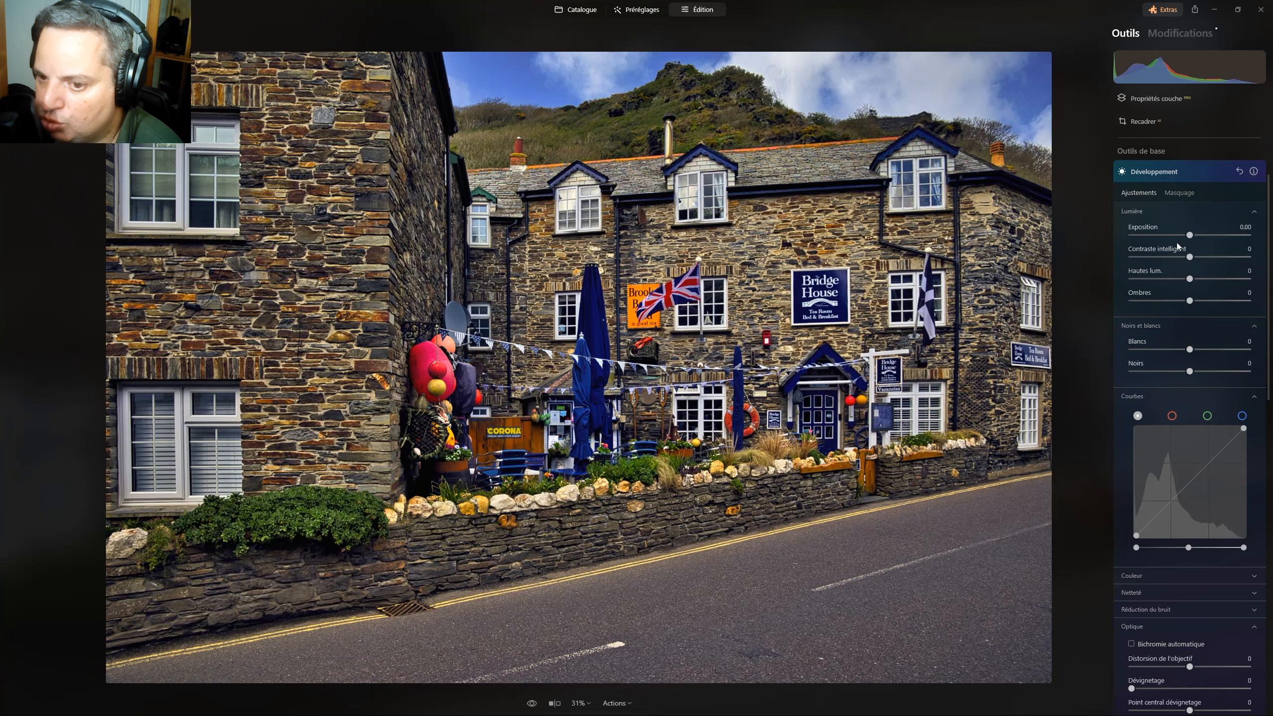
Brighten the masked facade by raising the luminance curve's midtones, and raise the midpoint of the blue curve slightly
click(1187, 482)
mouse_move(1182, 477)
mouse_down()
mouse_move(1188, 486)
mouse_move(1183, 473)
mouse_up()
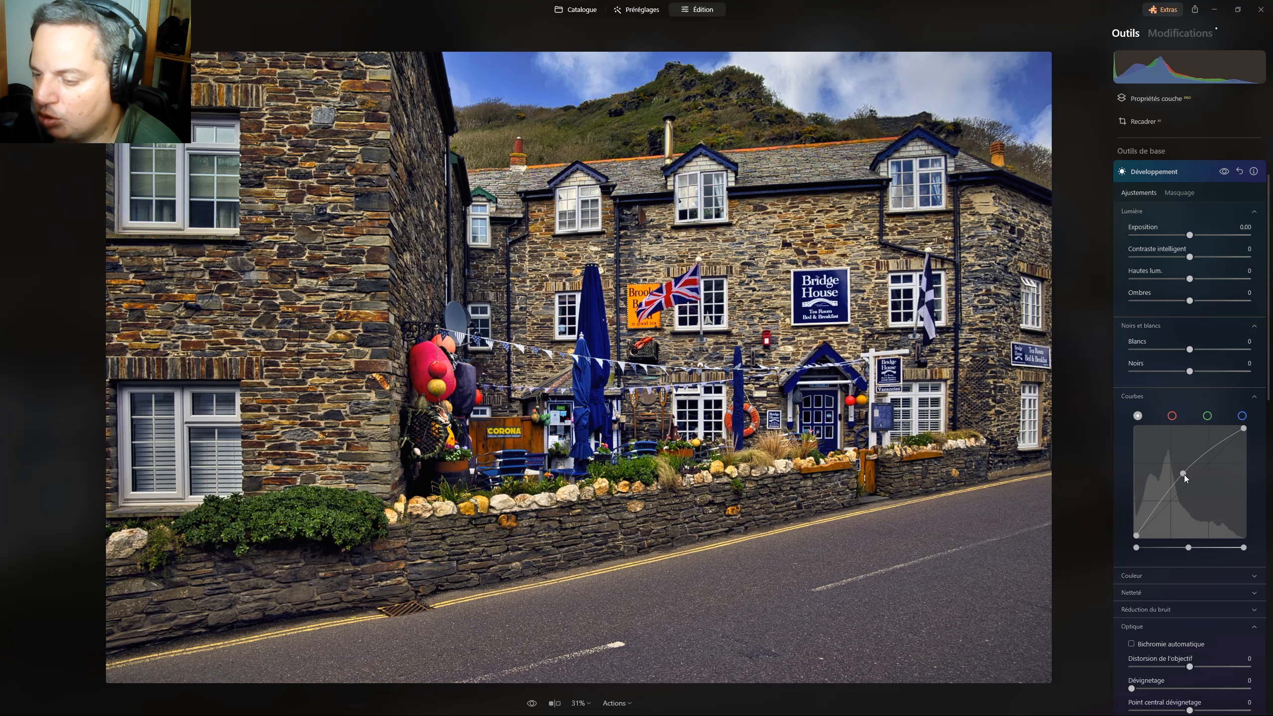
click(1241, 416)
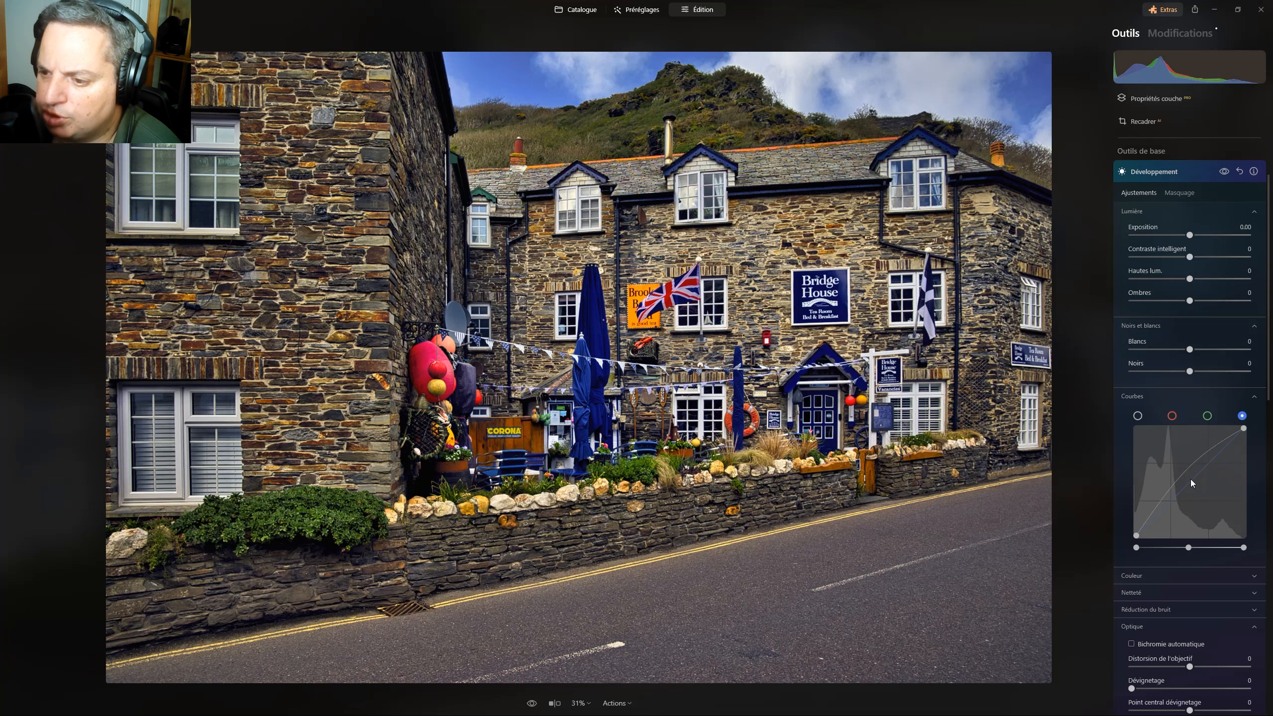
drag(1191, 479, 1189, 476)
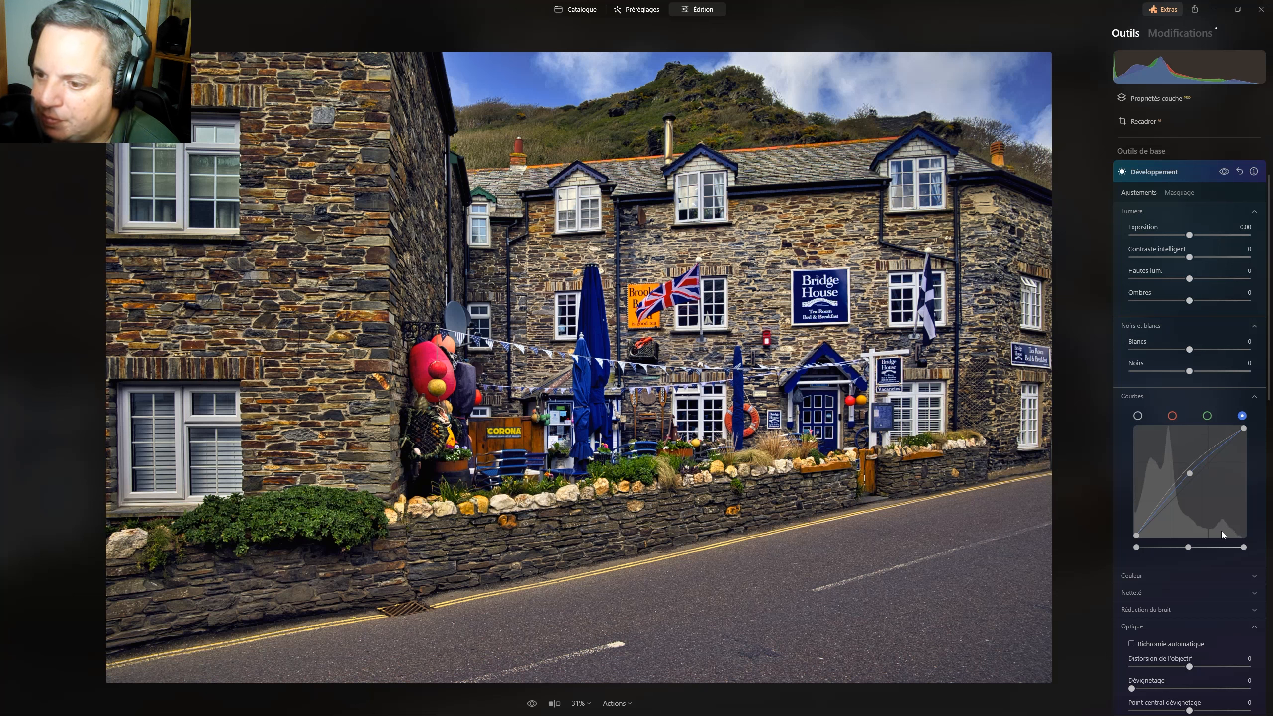
Compare the photo repeatedly with and without the facade's Développement adjustment to examine its brightness and colour
click(1221, 173)
click(1221, 175)
click(1221, 173)
click(1221, 172)
click(1222, 172)
click(1221, 173)
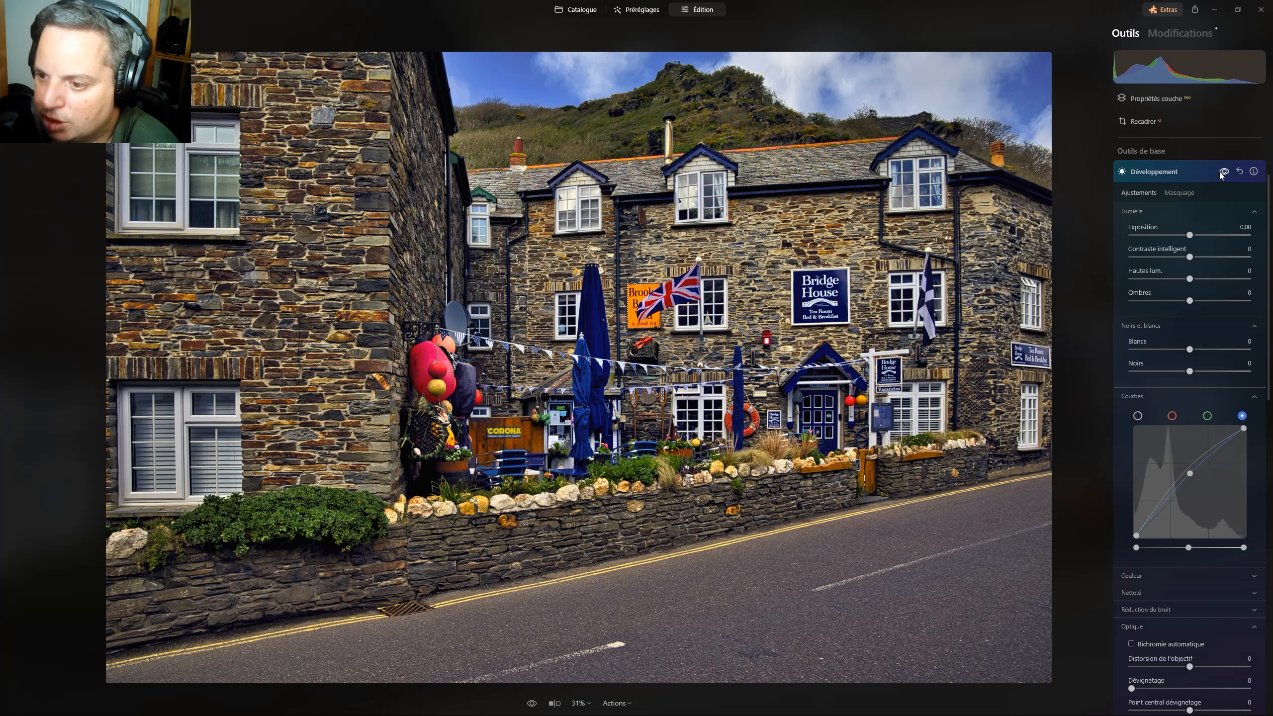
click(1221, 173)
click(1221, 173)
click(1221, 173)
click(1221, 173)
click(1222, 173)
click(1221, 173)
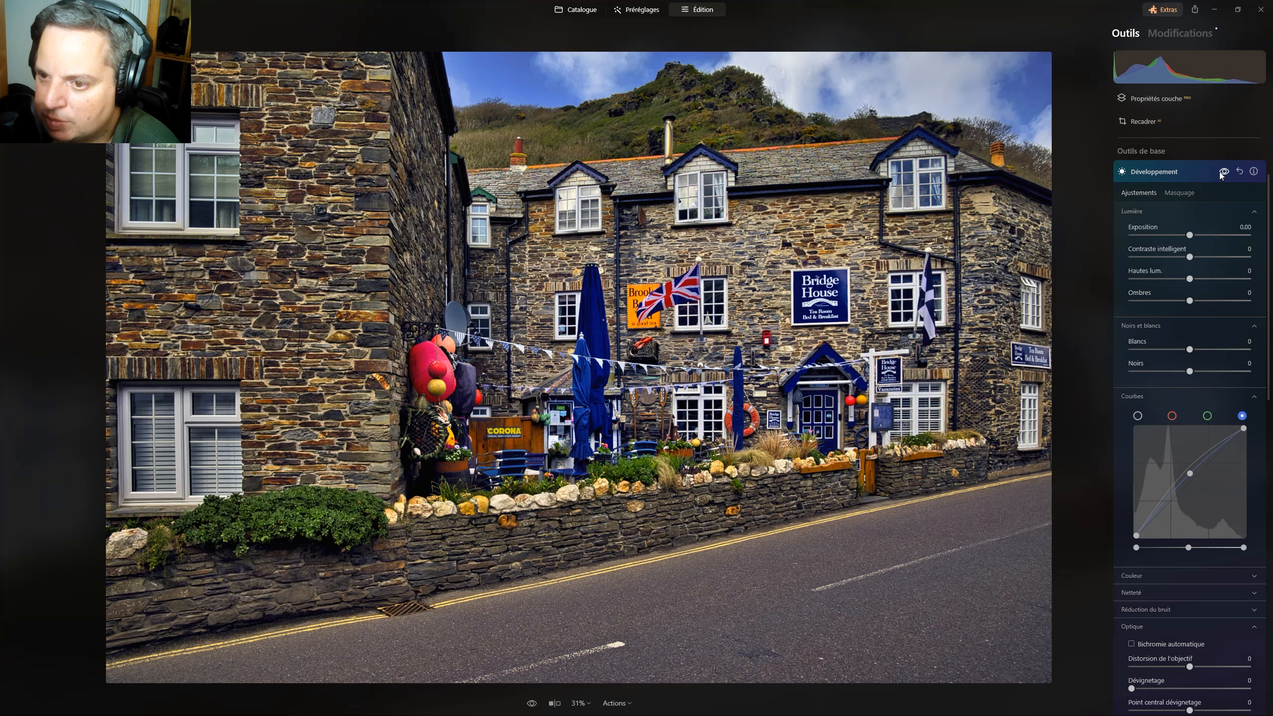
click(1221, 173)
click(1221, 173)
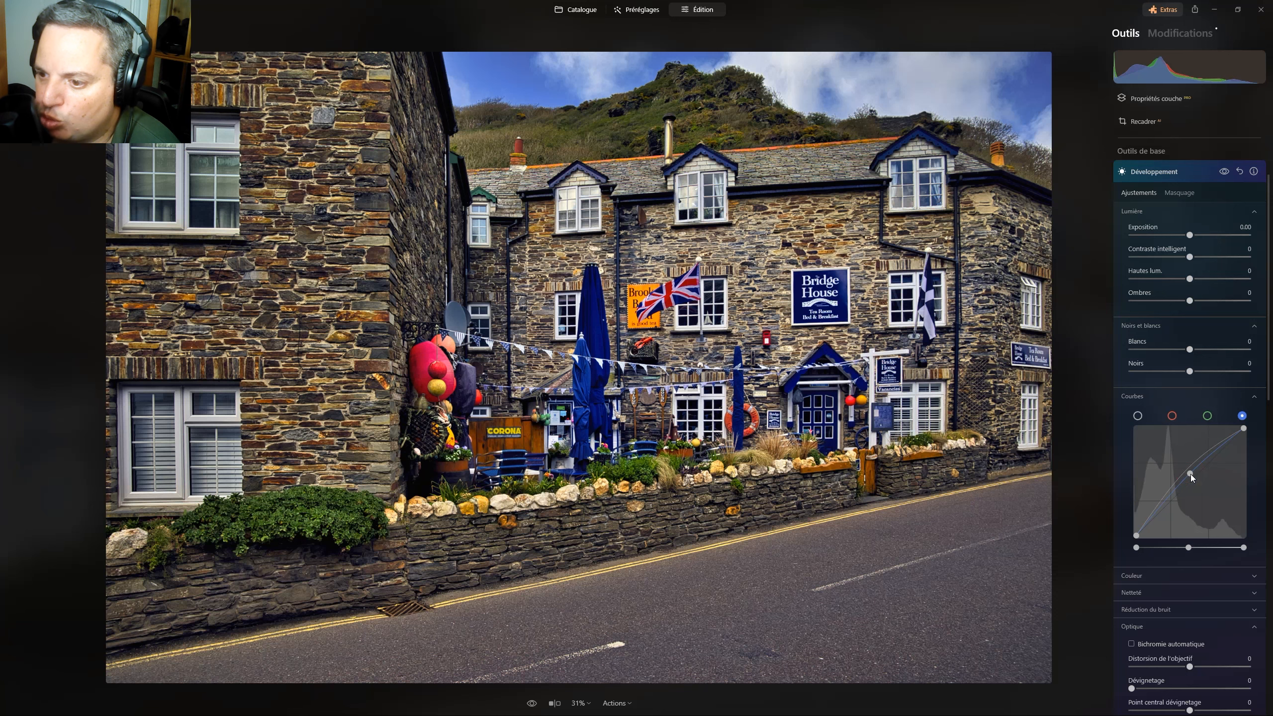
Lower the facade adjustment's blue curve midpoint slightly and close the Développement settings
drag(1190, 474, 1190, 474)
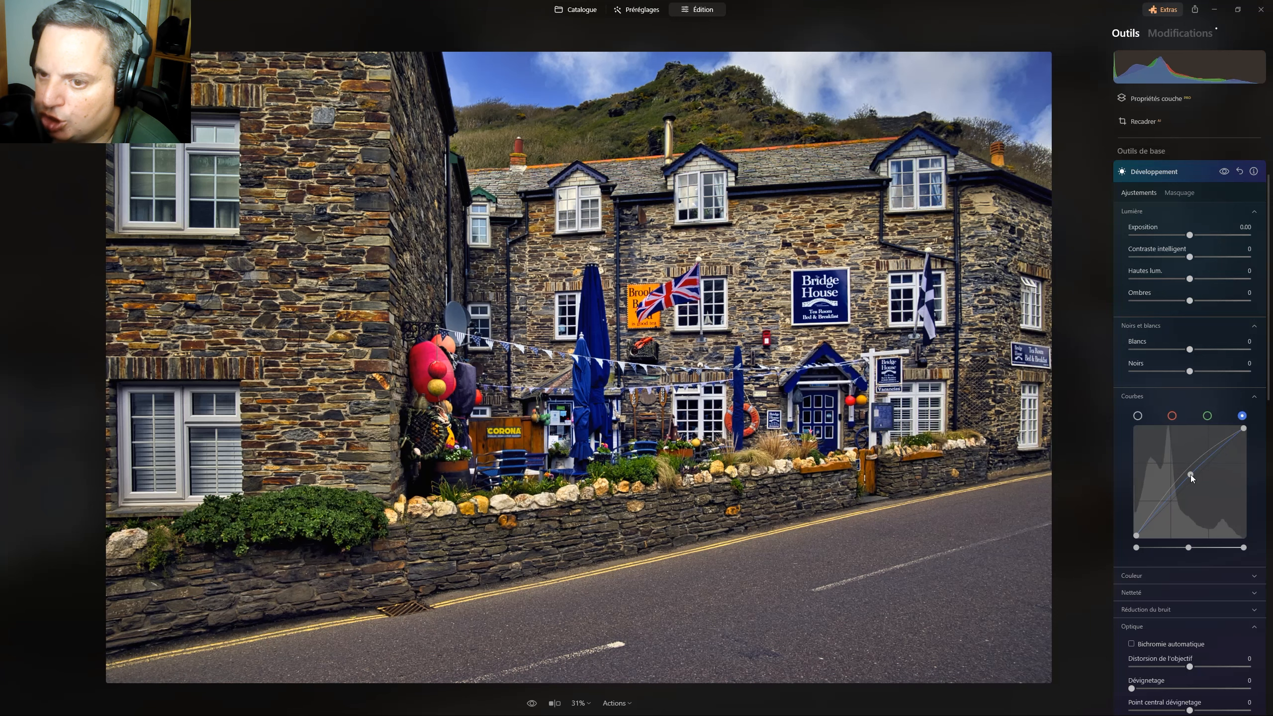
click(1166, 173)
Reopen the earlier Développement edit for the surroundings and move its luminance curve point up into the highlights, checking the effect on and off
click(1205, 36)
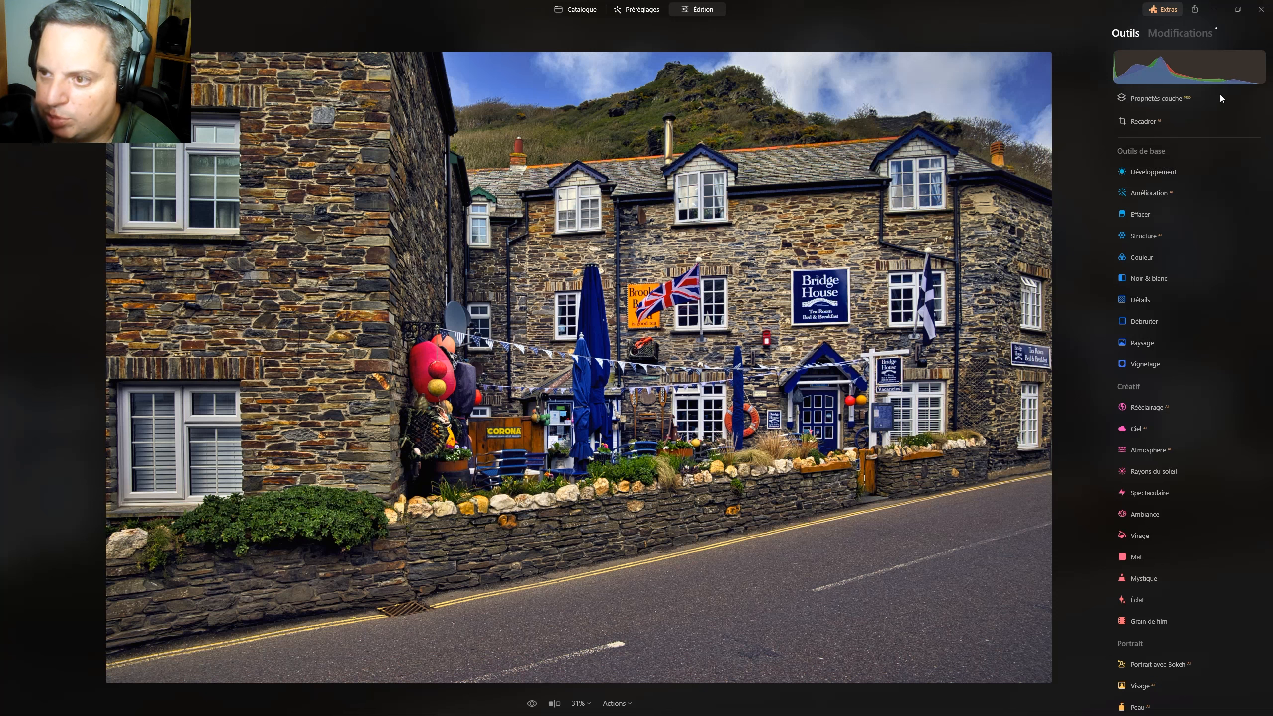
click(1141, 430)
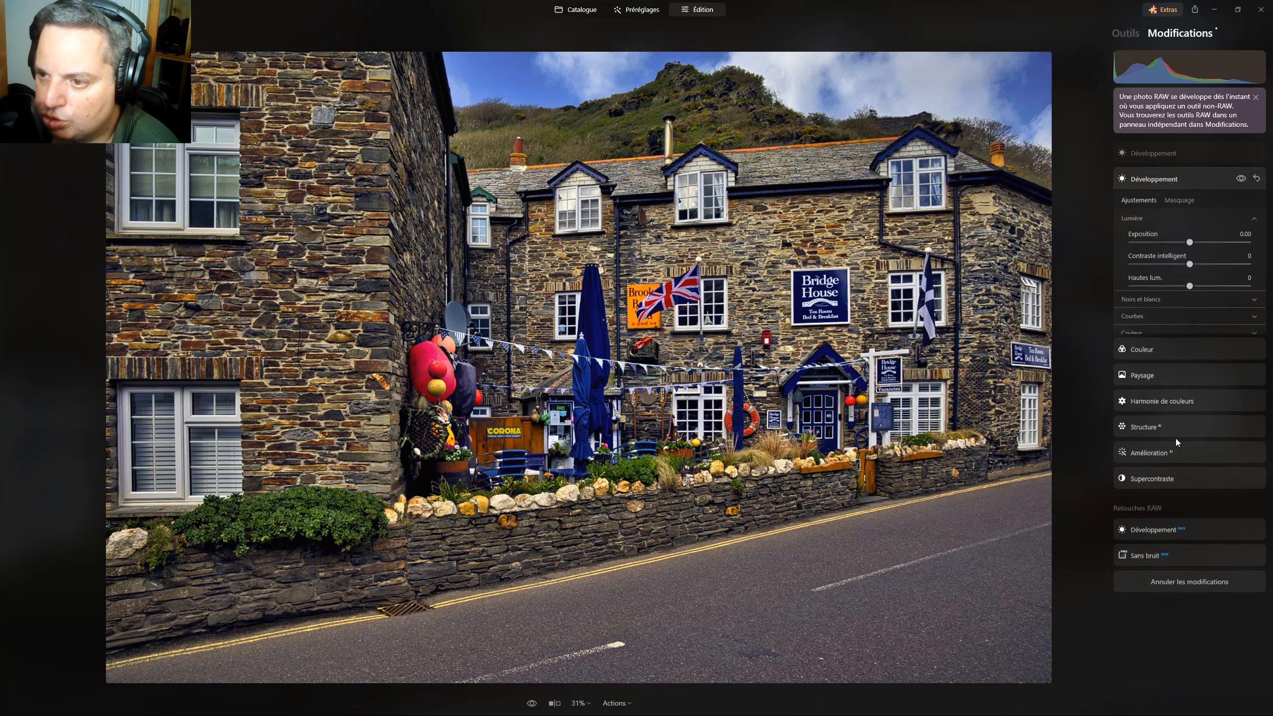
click(1139, 347)
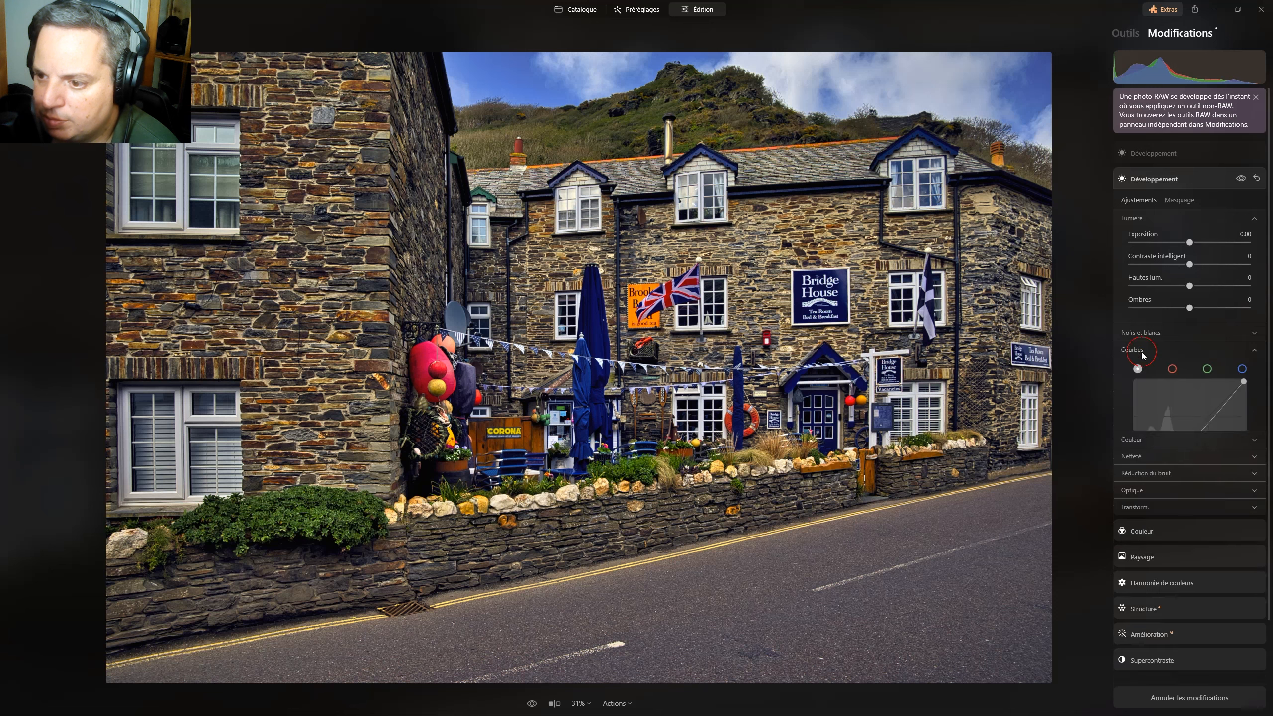
drag(1193, 438, 1227, 406)
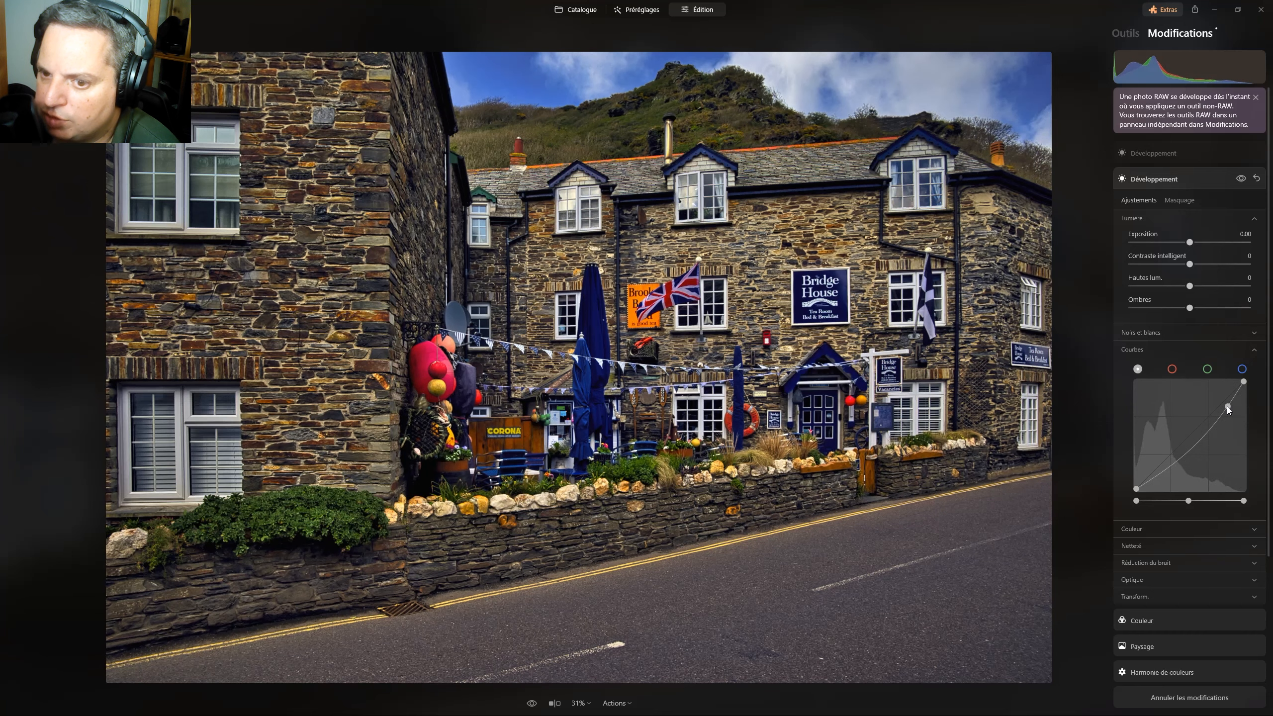
drag(1227, 405, 1227, 407)
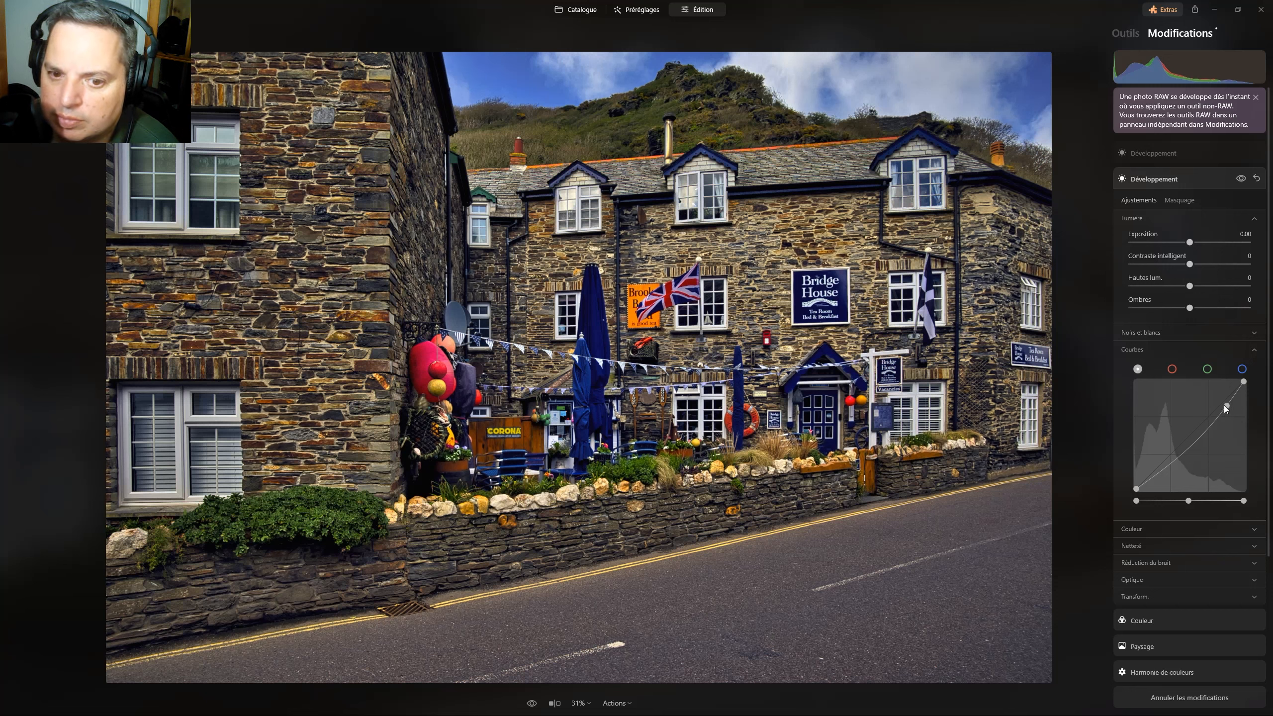
click(1235, 179)
click(1234, 178)
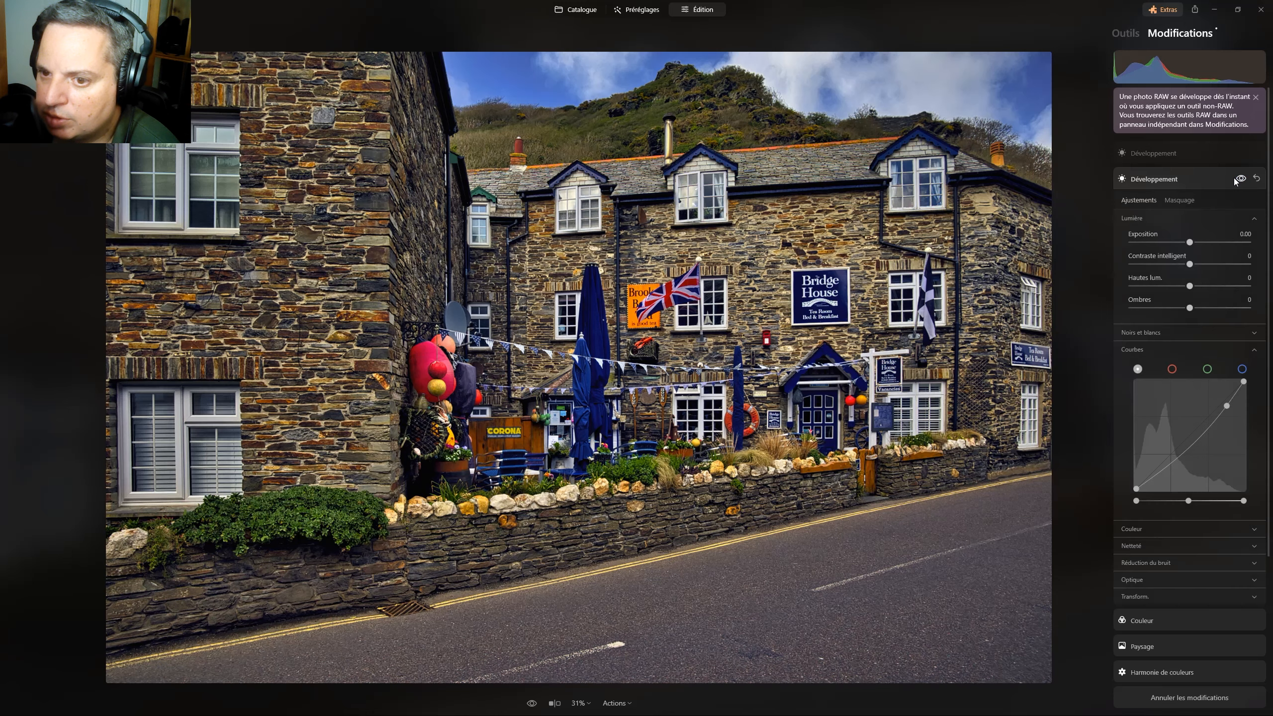
Compare the original and edited photo using the before/after split view and the full-image preview
click(1161, 157)
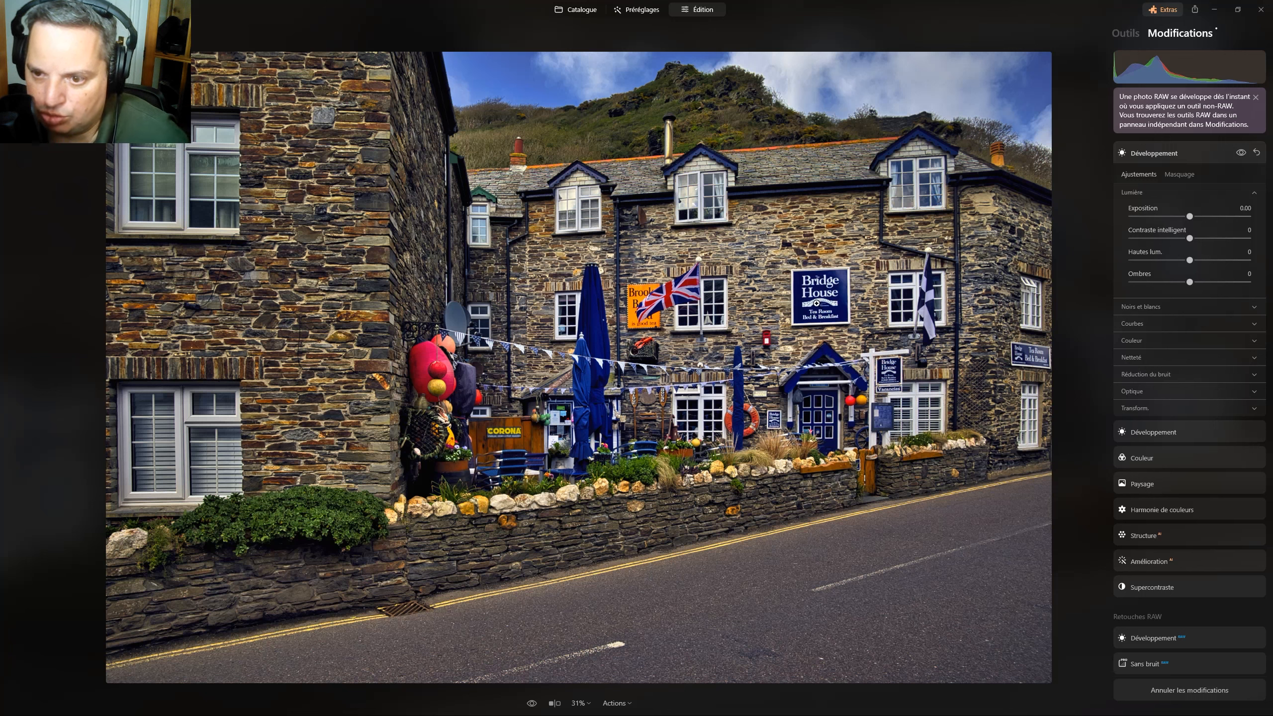
click(1125, 34)
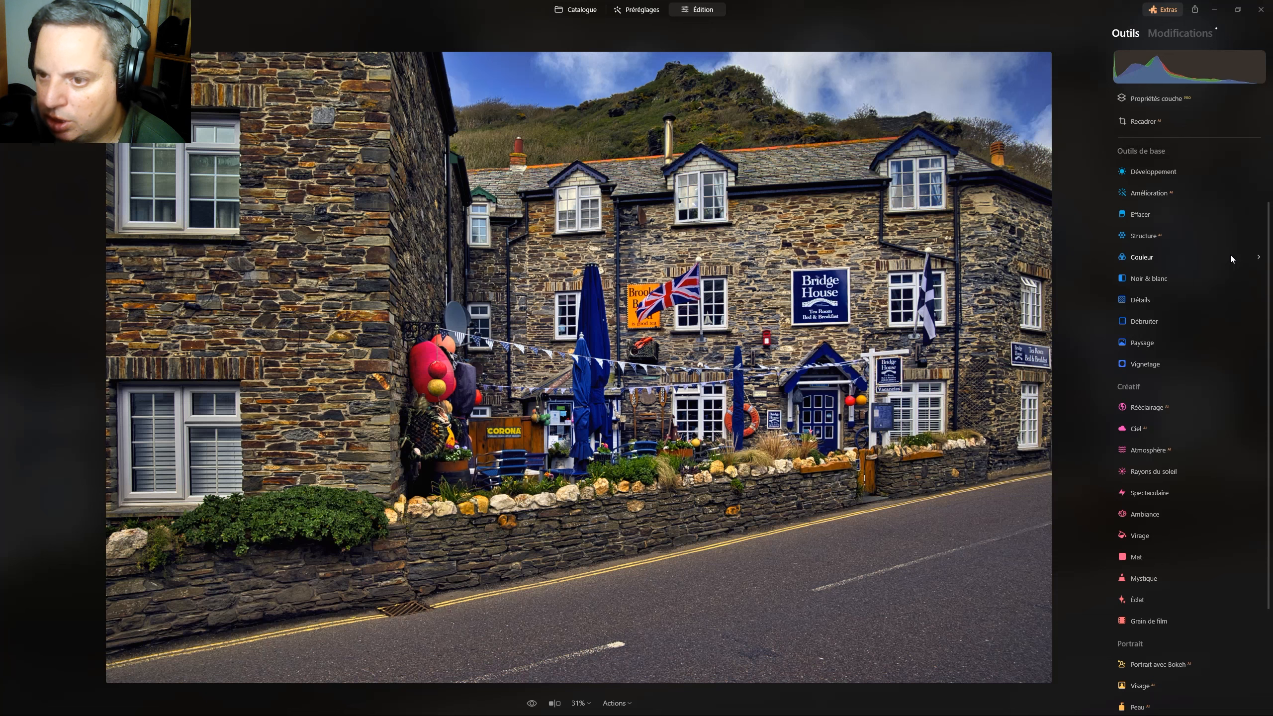
scroll(1230, 255, down, 3)
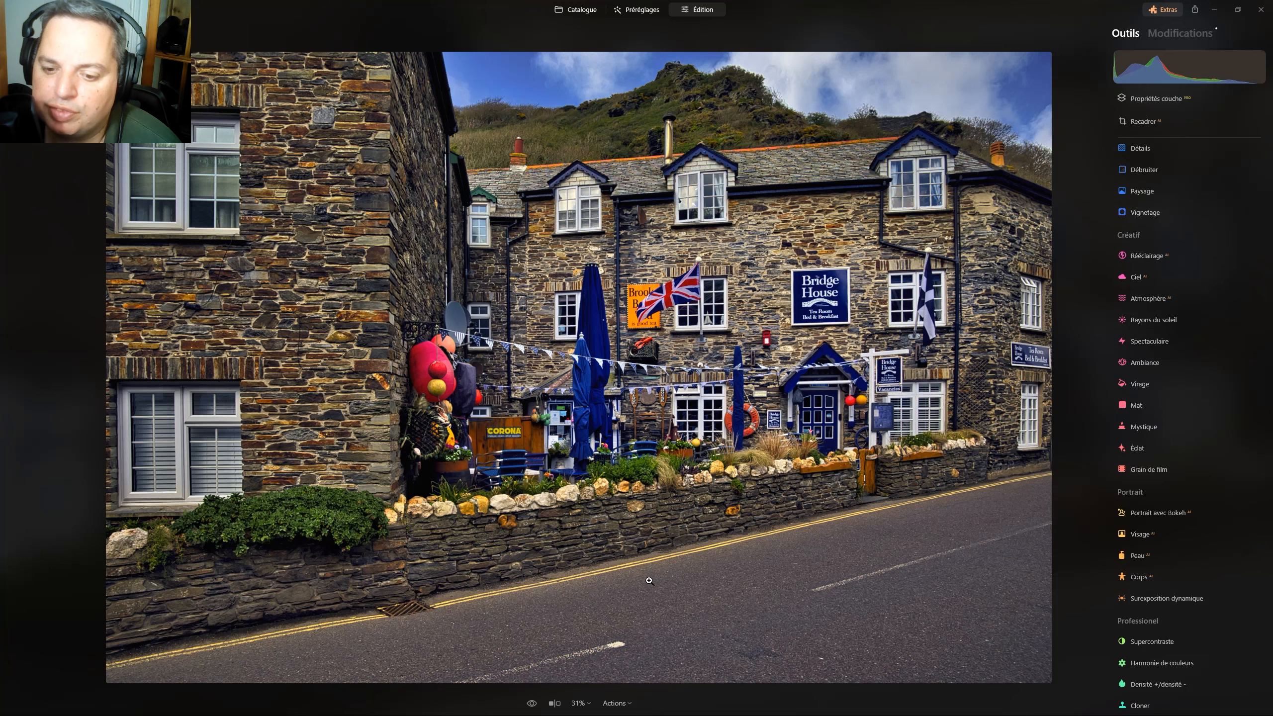
click(554, 703)
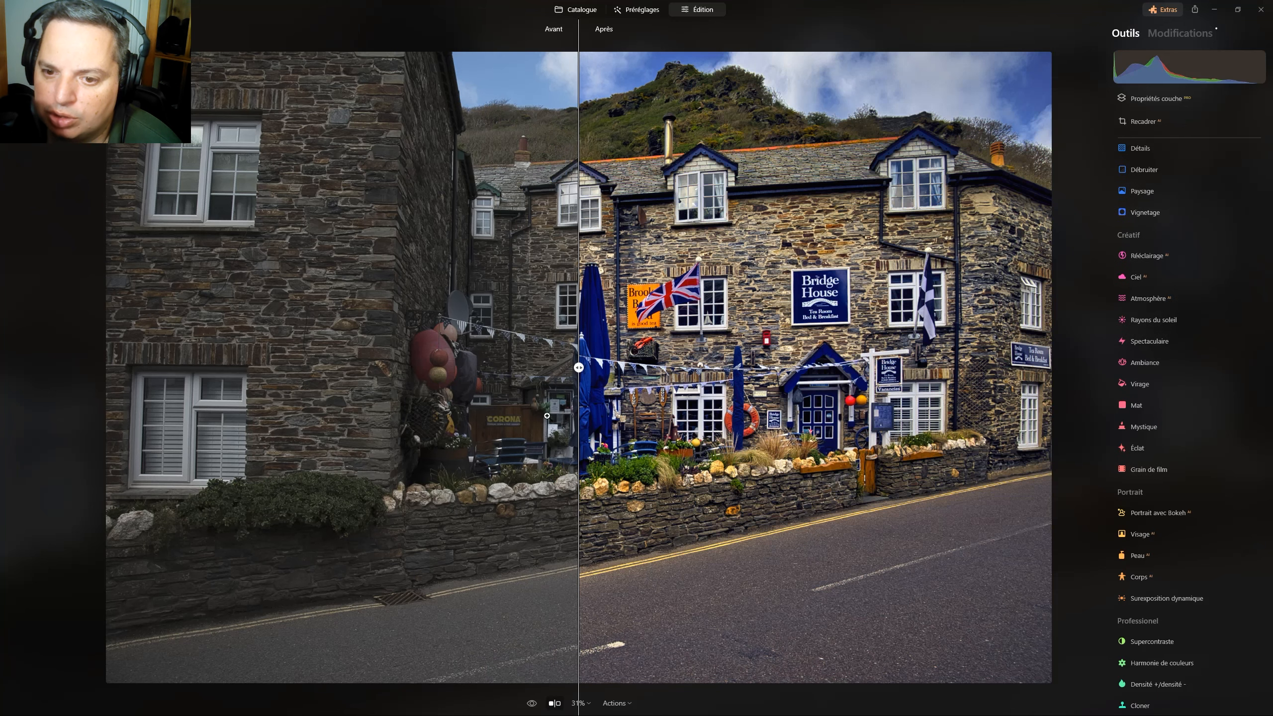
drag(578, 368, 156, 361)
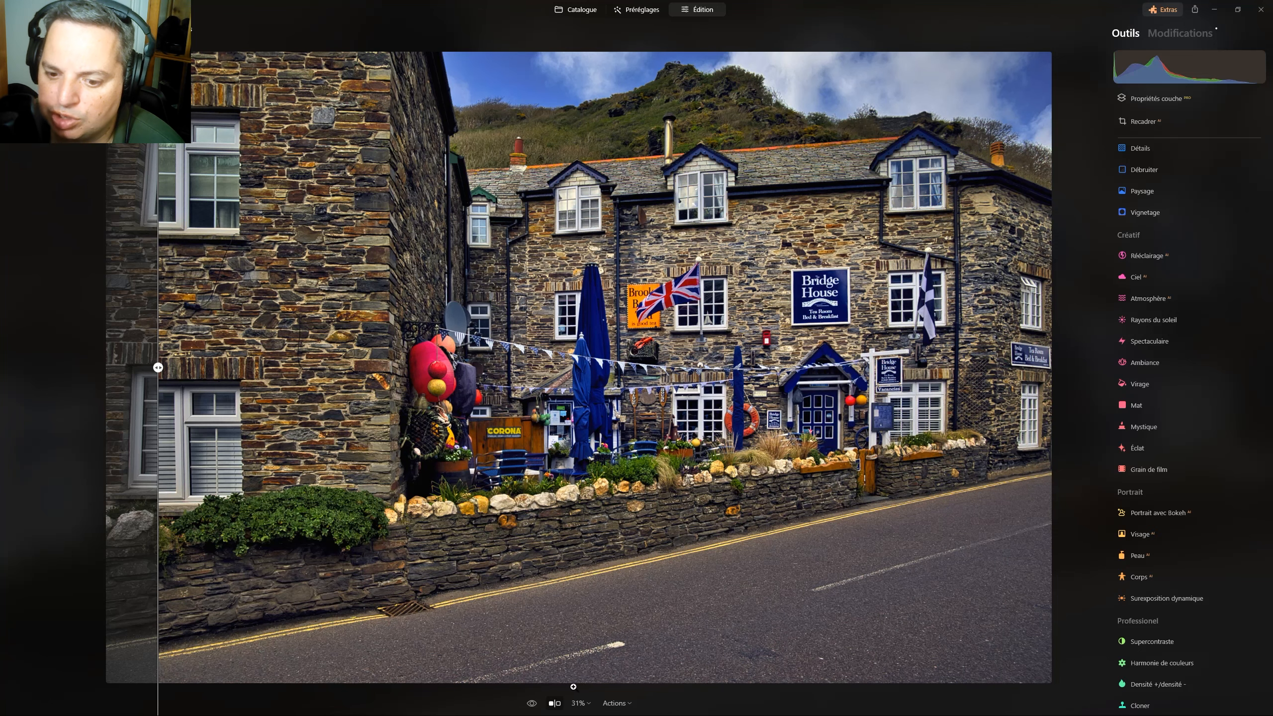
click(555, 703)
click(532, 704)
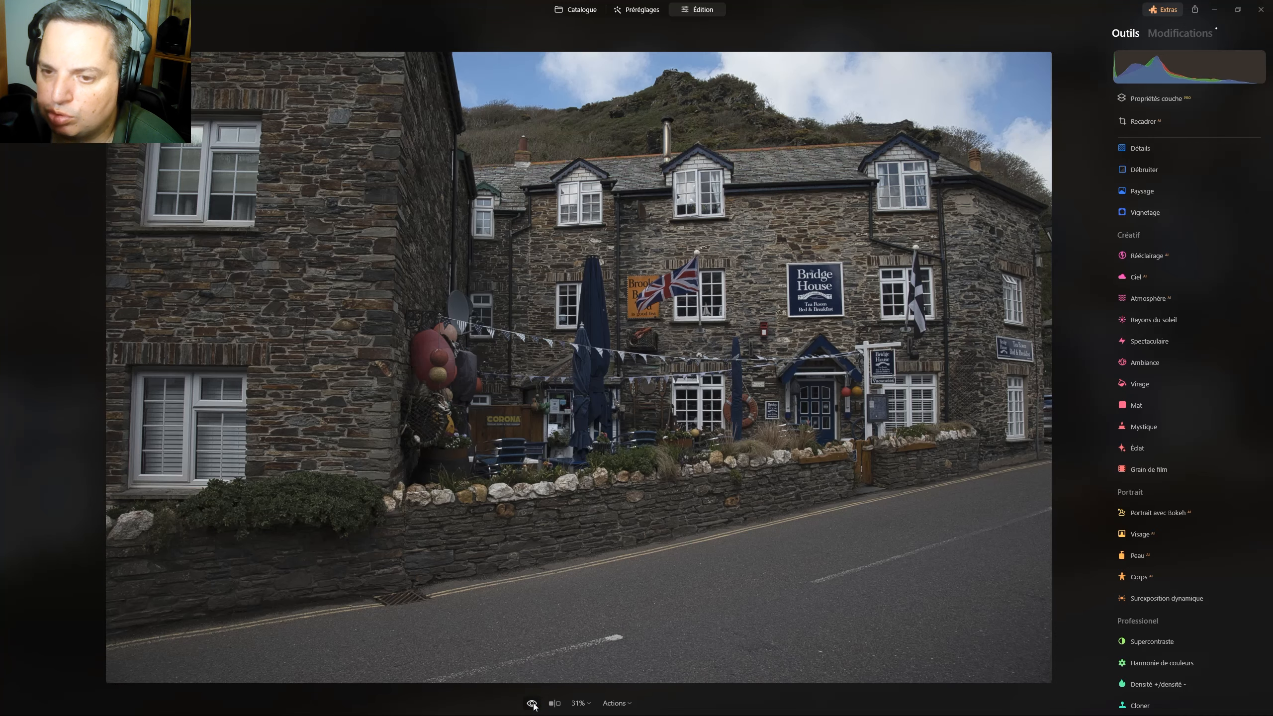
click(532, 704)
click(532, 703)
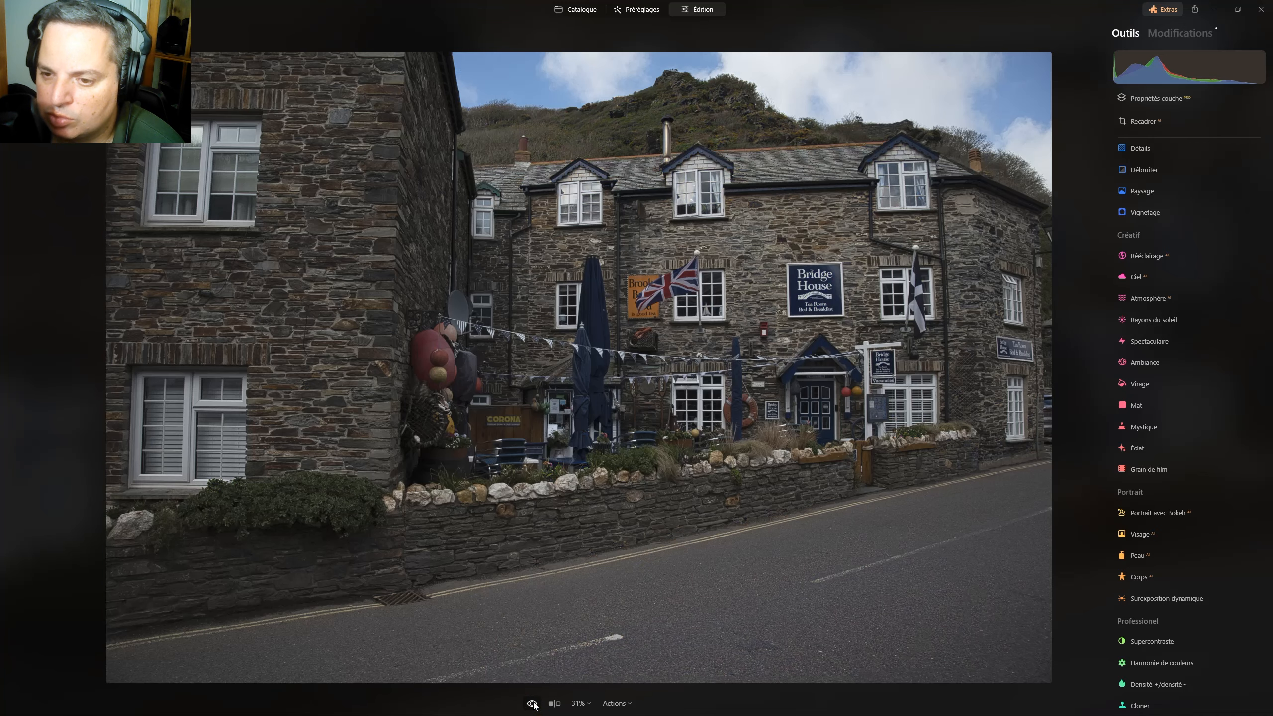
click(532, 704)
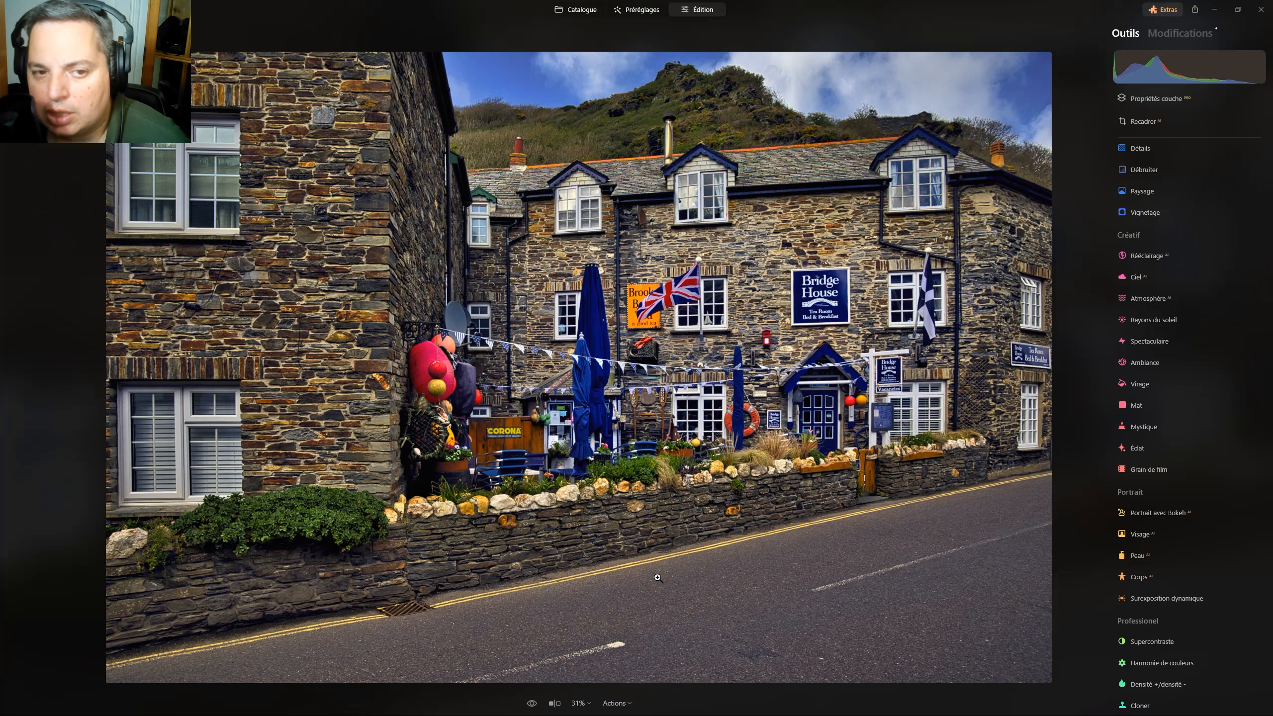